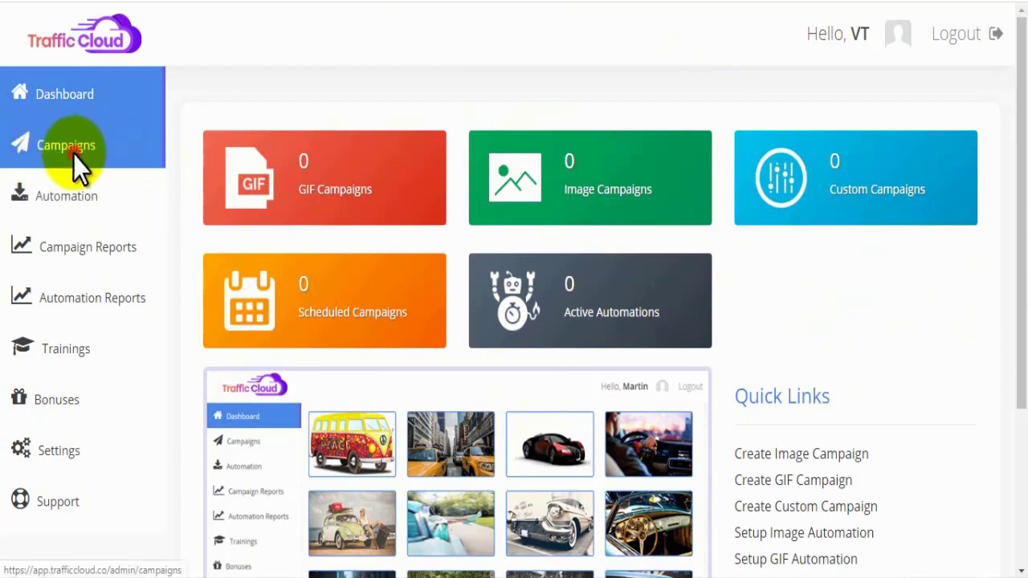
- Create a GIF campaign named "tafficCloud Demo" with the keyword "dog" and find matching GIFs
click(73, 155)
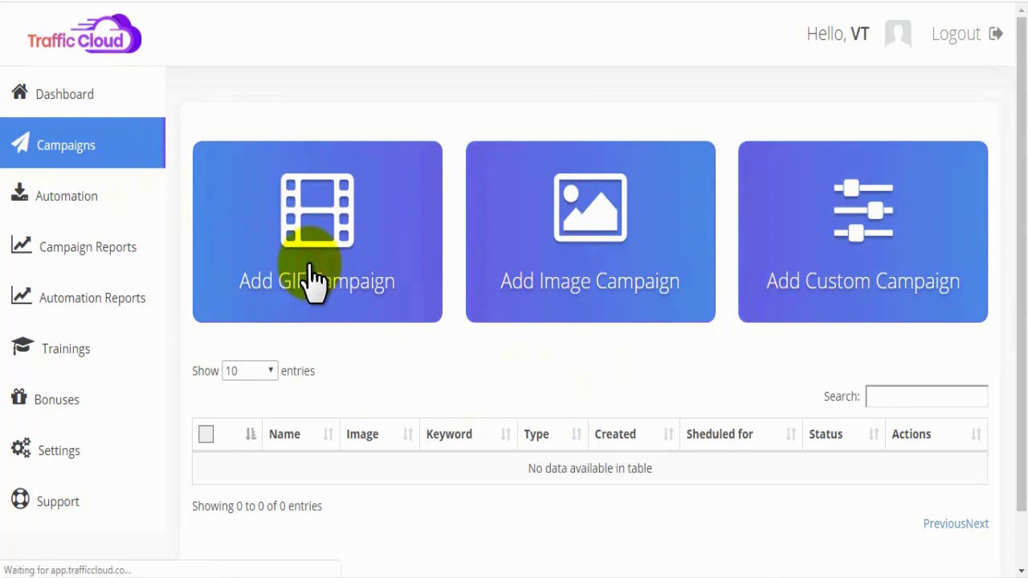
click(454, 205)
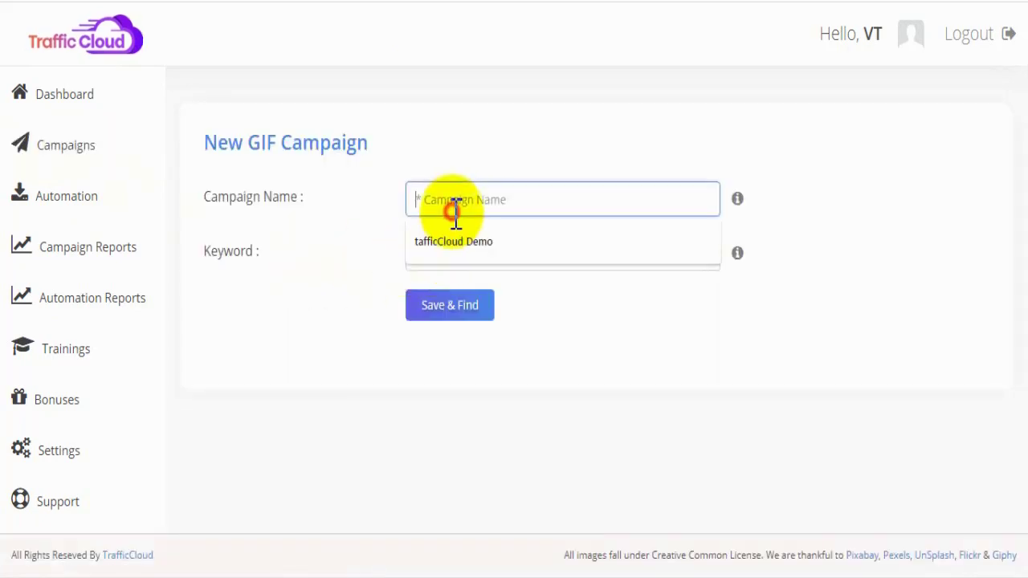
click(449, 241)
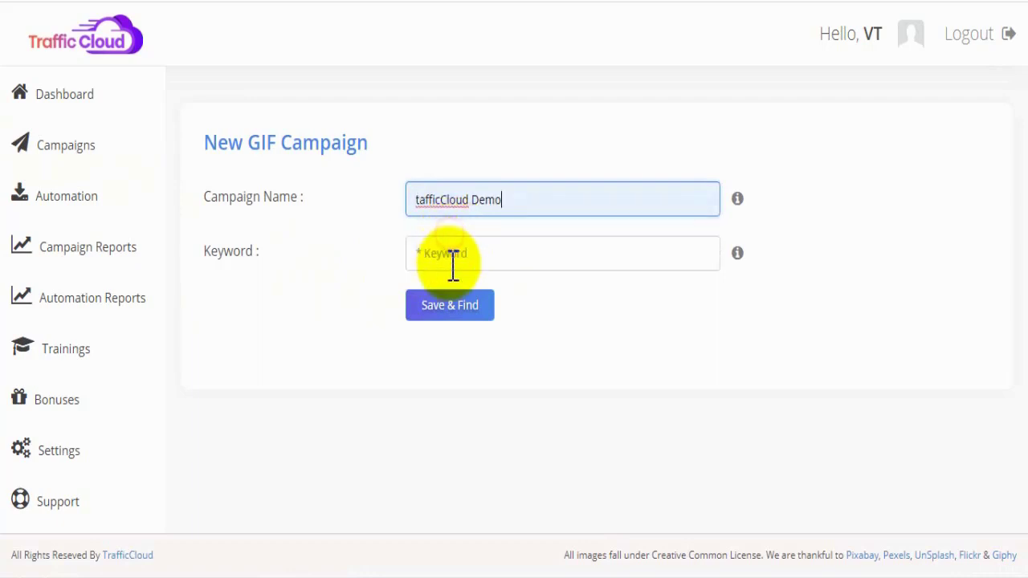
click(449, 265)
click(432, 327)
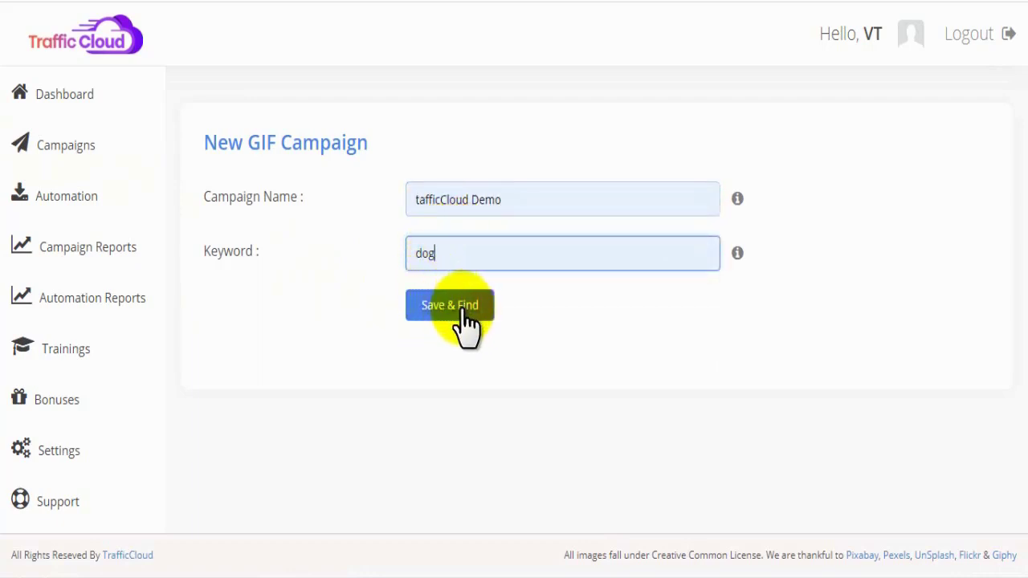
click(466, 322)
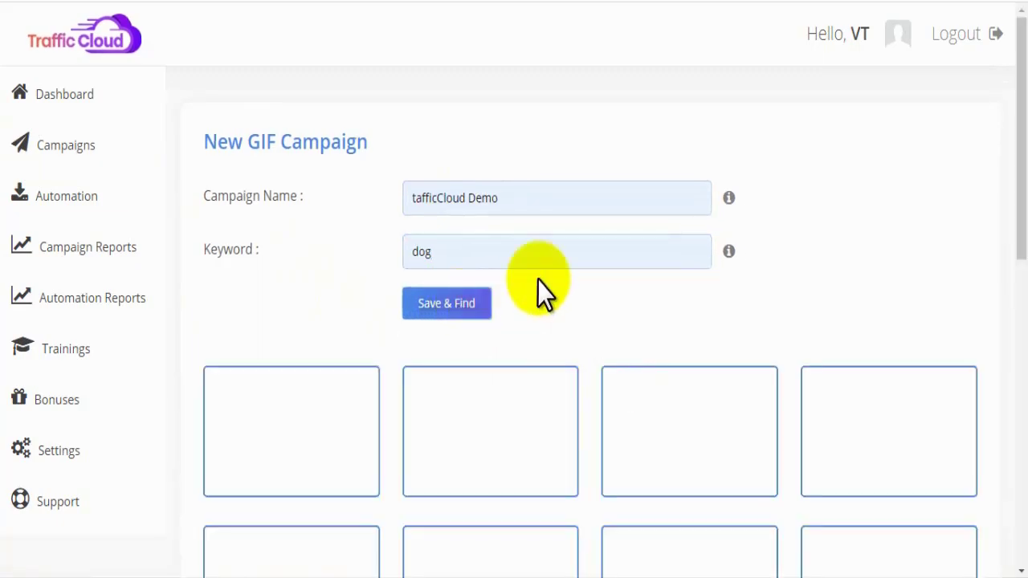
- Load more dog GIFs and select the one of the chihuahua in a superhero costume for the campaign
drag(1018, 153, 1020, 431)
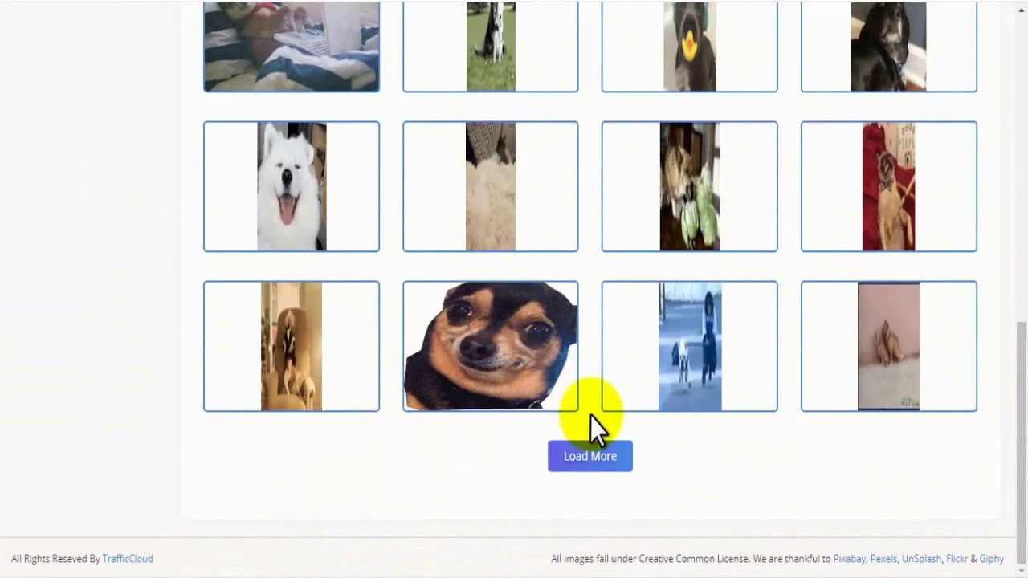
click(591, 456)
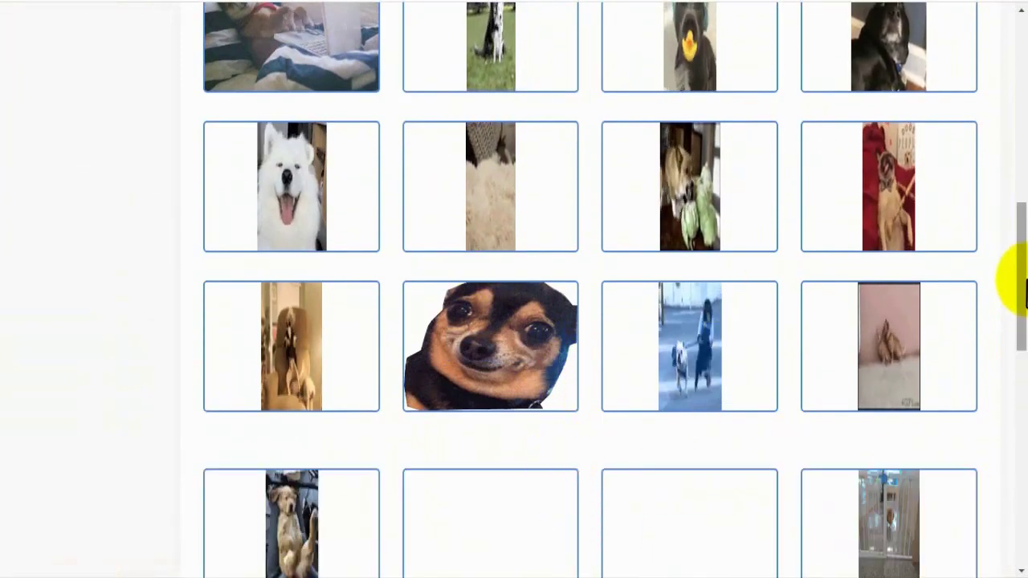
drag(1019, 287, 1020, 494)
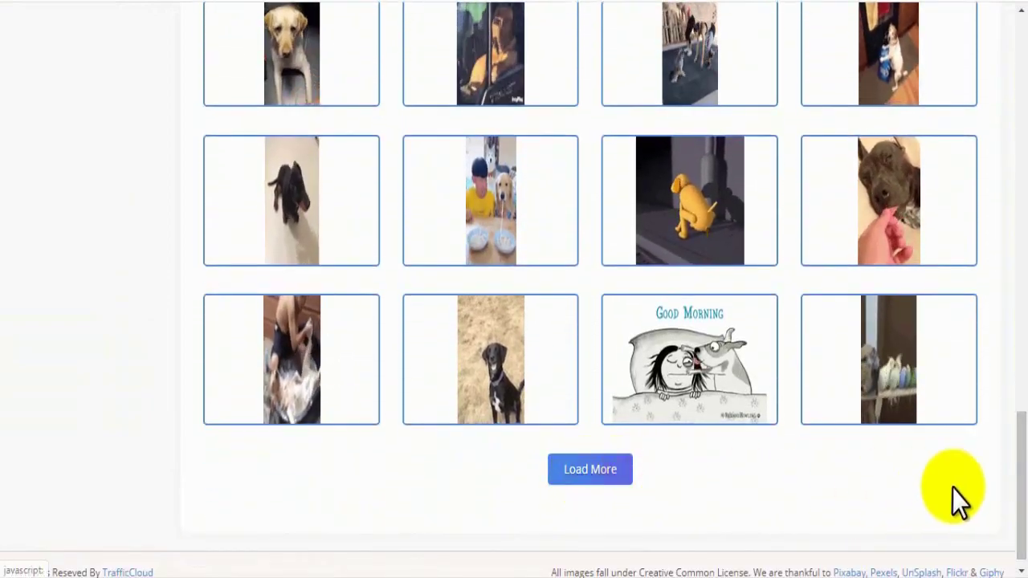
drag(1018, 457, 1012, 77)
mouse_move(532, 452)
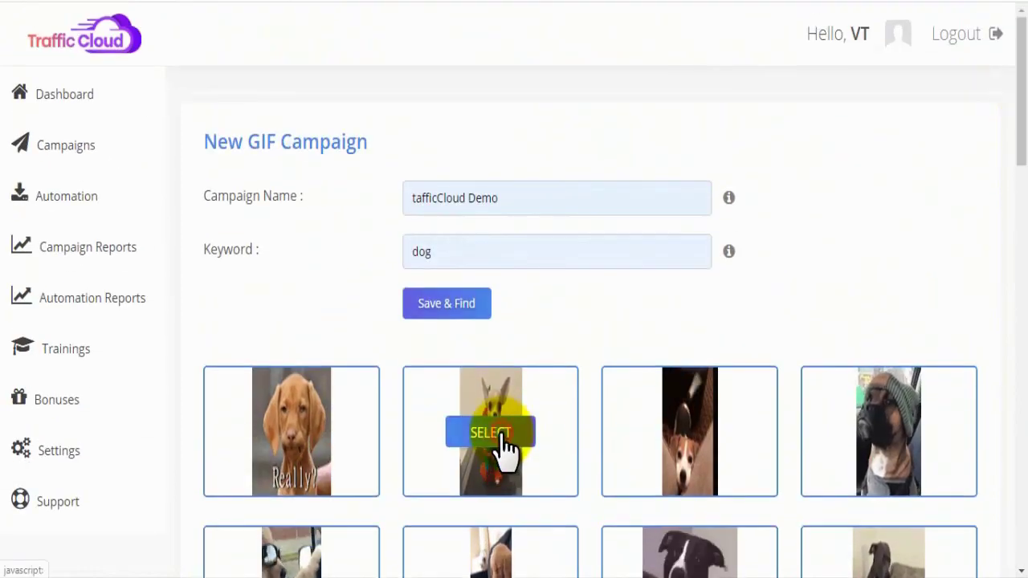
click(502, 437)
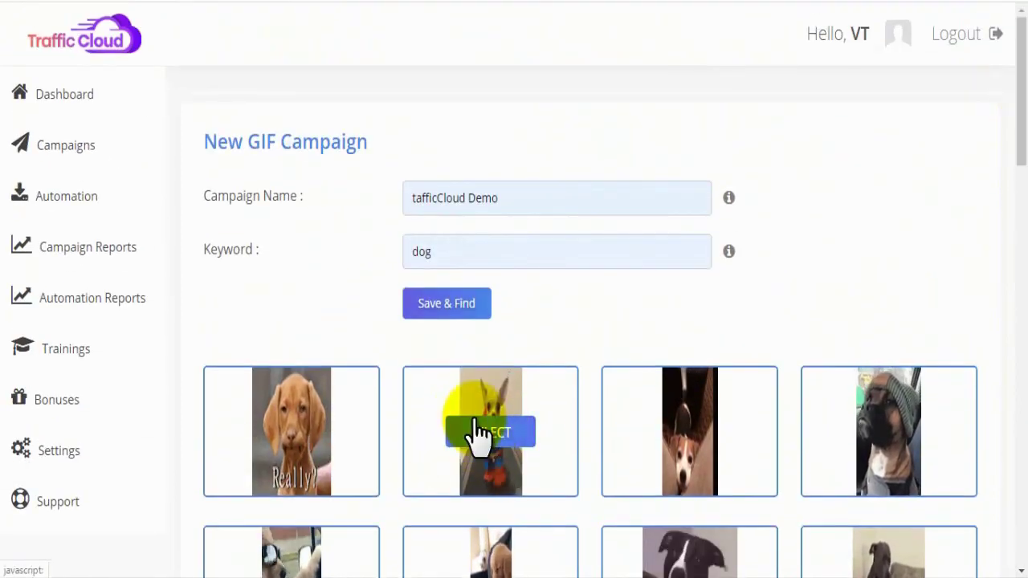
click(475, 427)
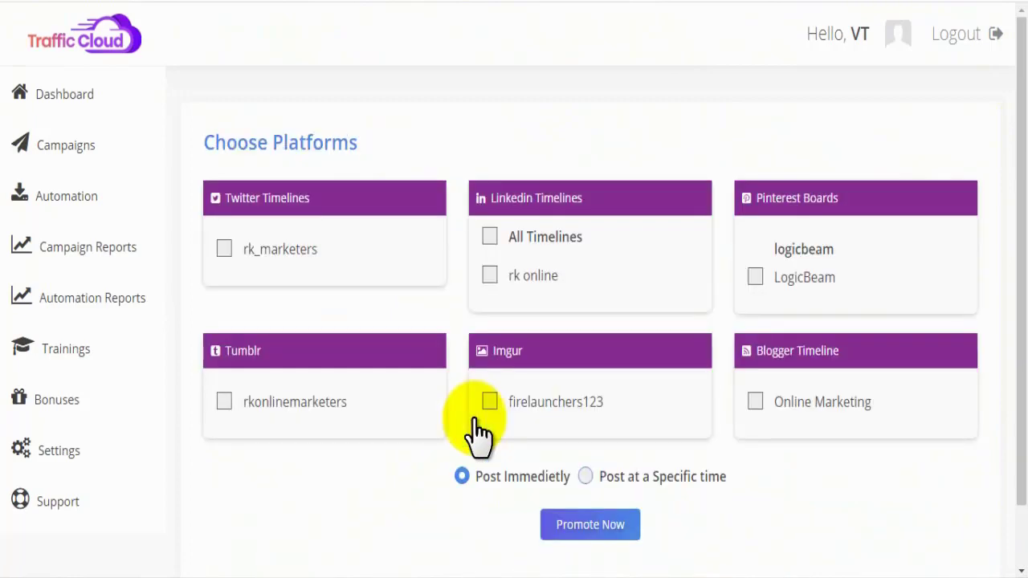
- Choose the connected Twitter, Tumblr and Imgur accounts as the campaign's platforms, with immediate posting
drag(200, 142, 374, 143)
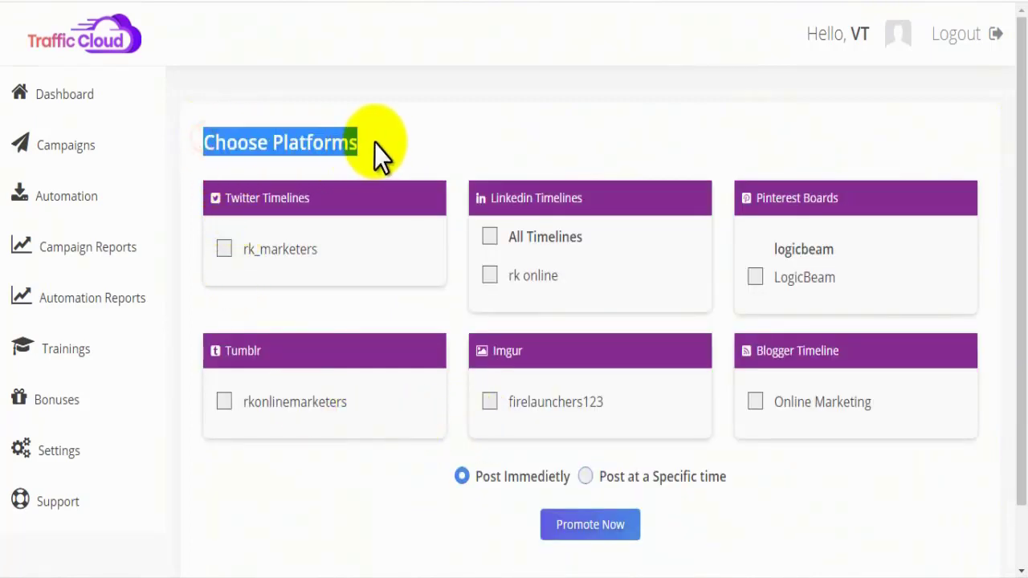
click(374, 144)
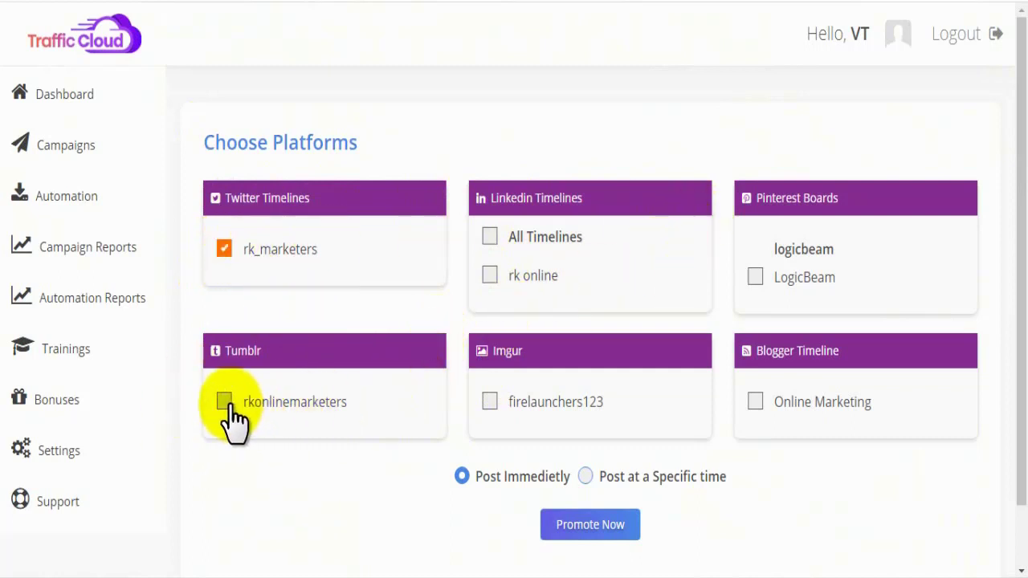
click(488, 401)
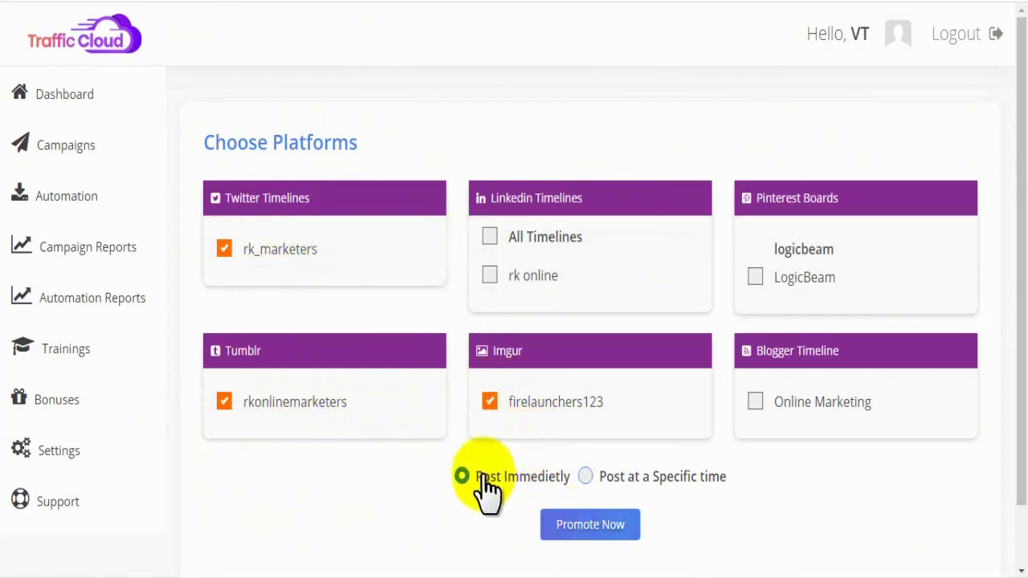
scroll(1009, 369, down, 1)
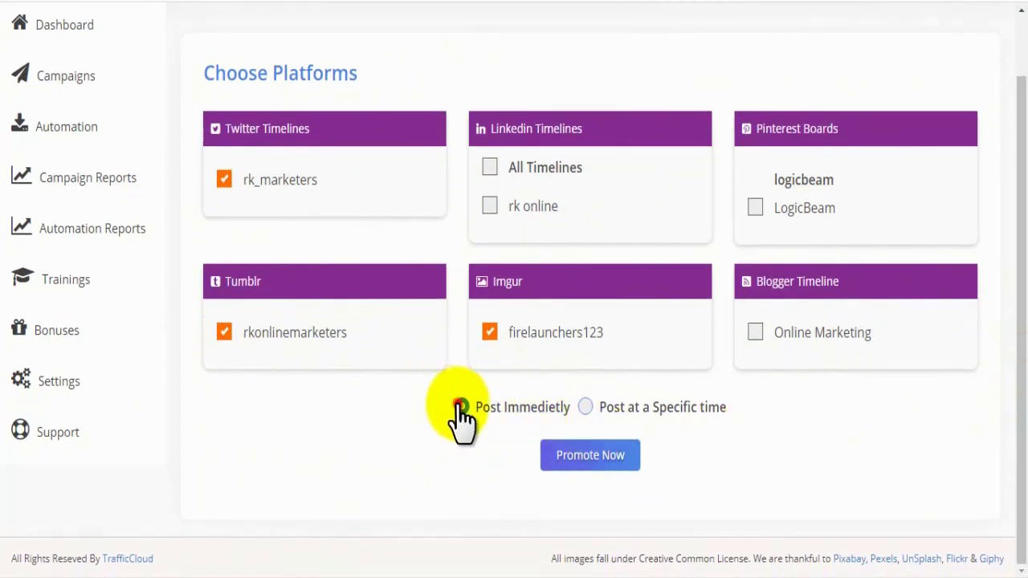
click(460, 407)
- Examine the day, month, year and hour choices offered for posting the campaign at a specific time
click(584, 407)
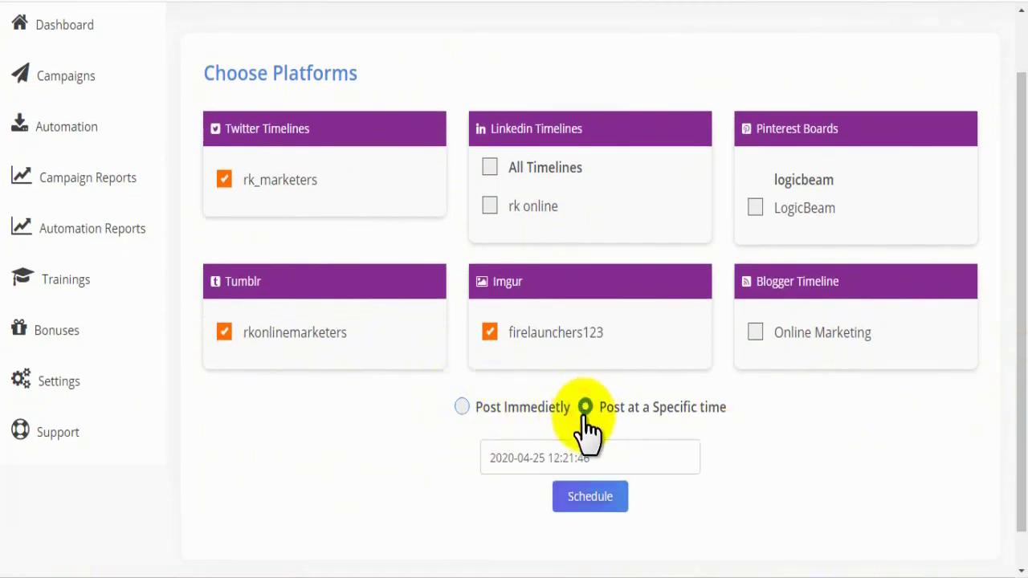
click(612, 456)
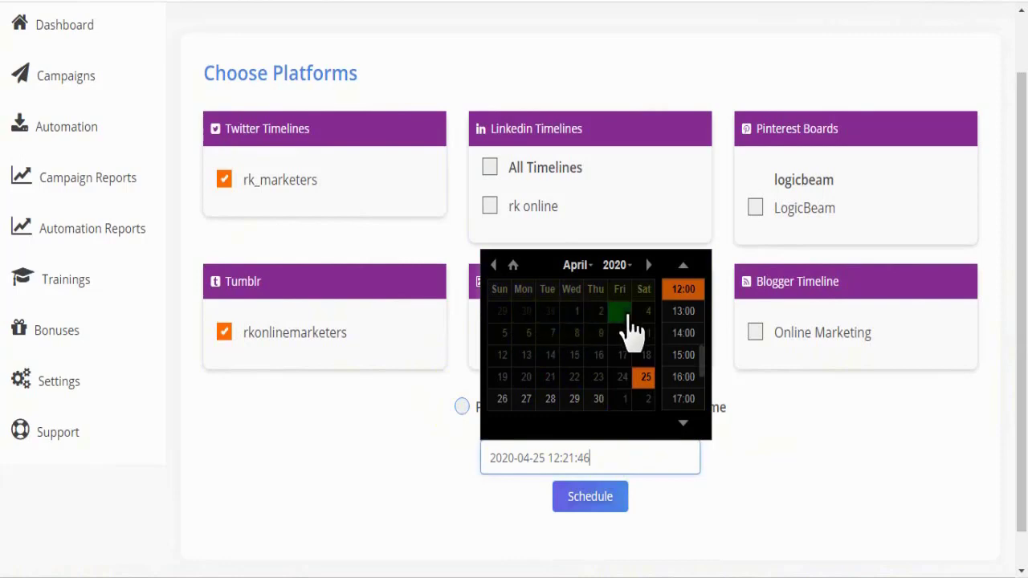
click(702, 374)
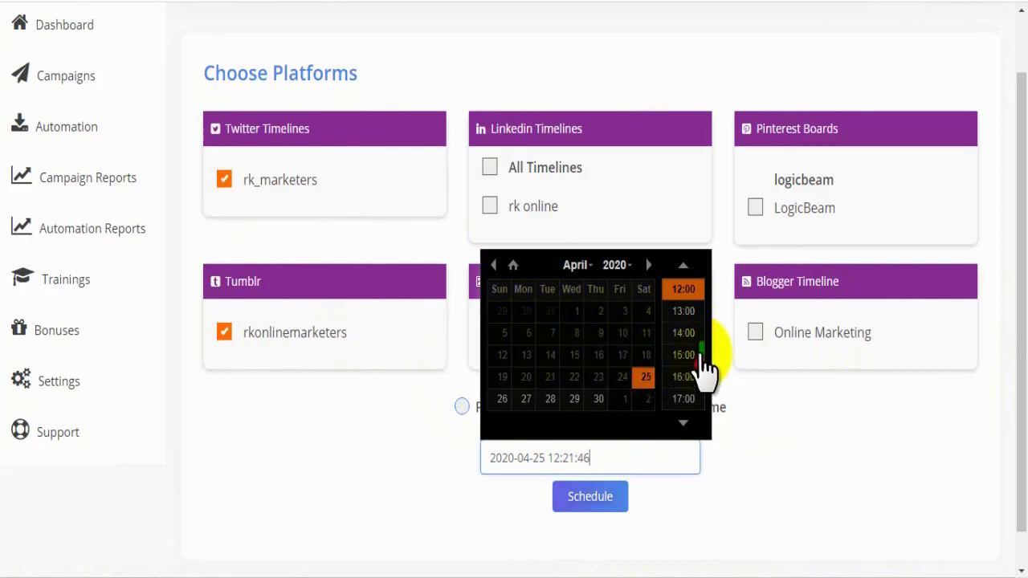
scroll(704, 345, up, 4)
scroll(704, 372, down, 4)
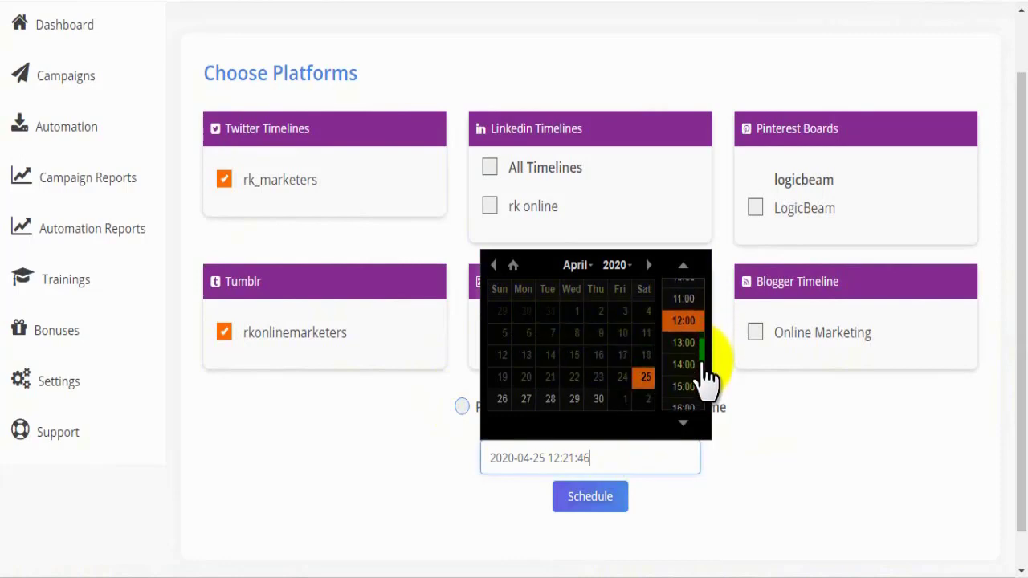
scroll(705, 377, down, 3)
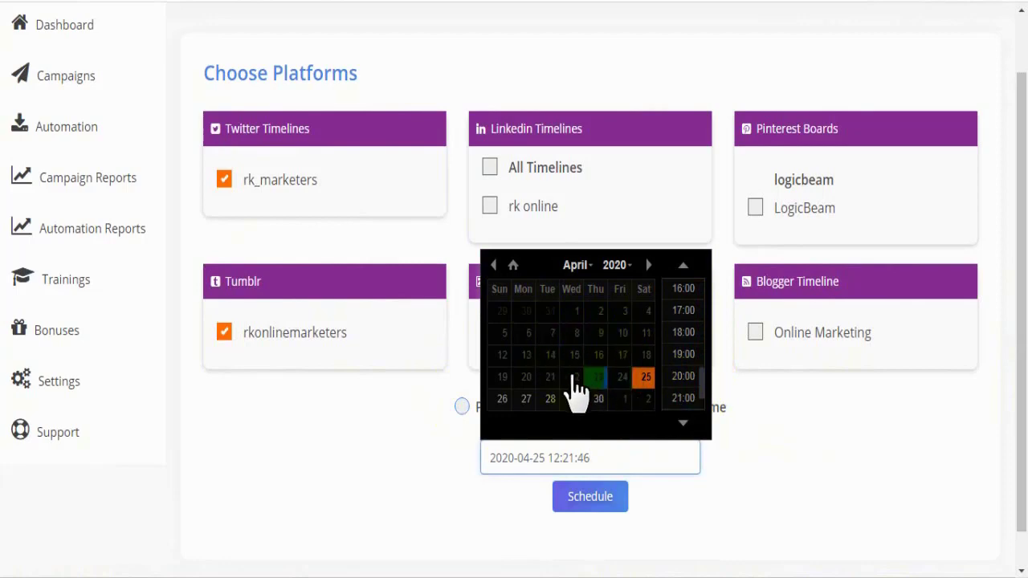
click(596, 267)
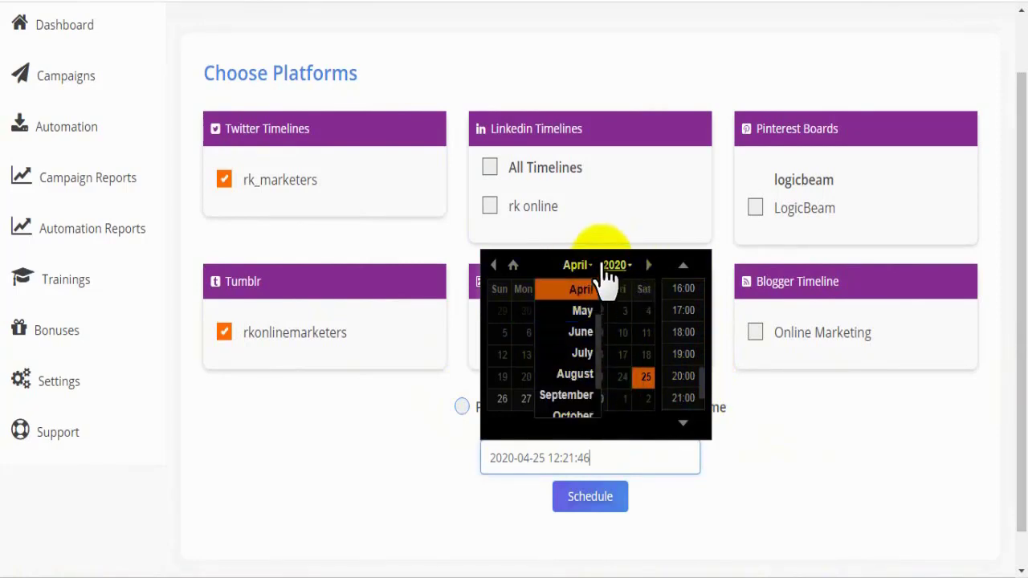
click(593, 265)
click(633, 266)
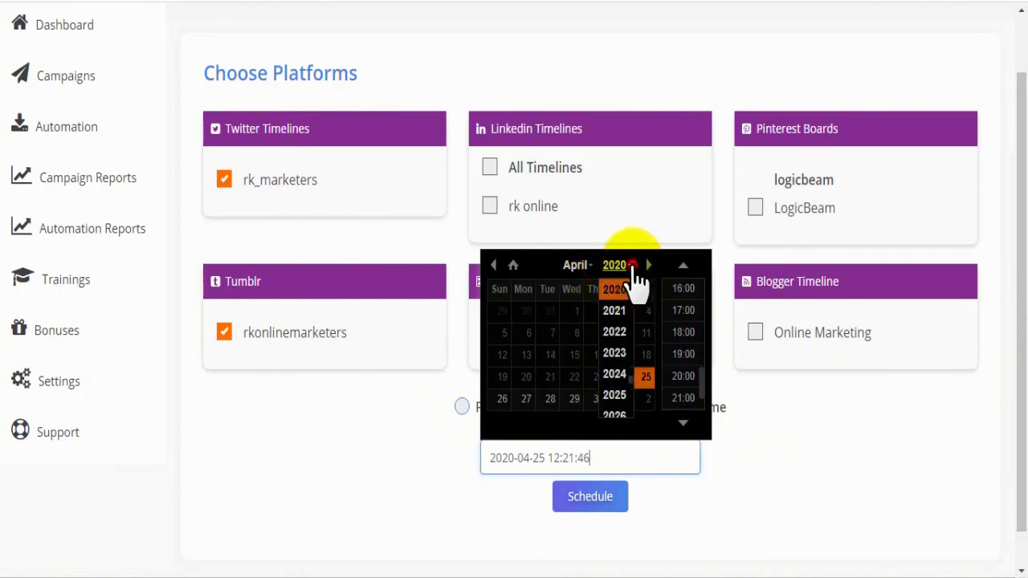
click(635, 266)
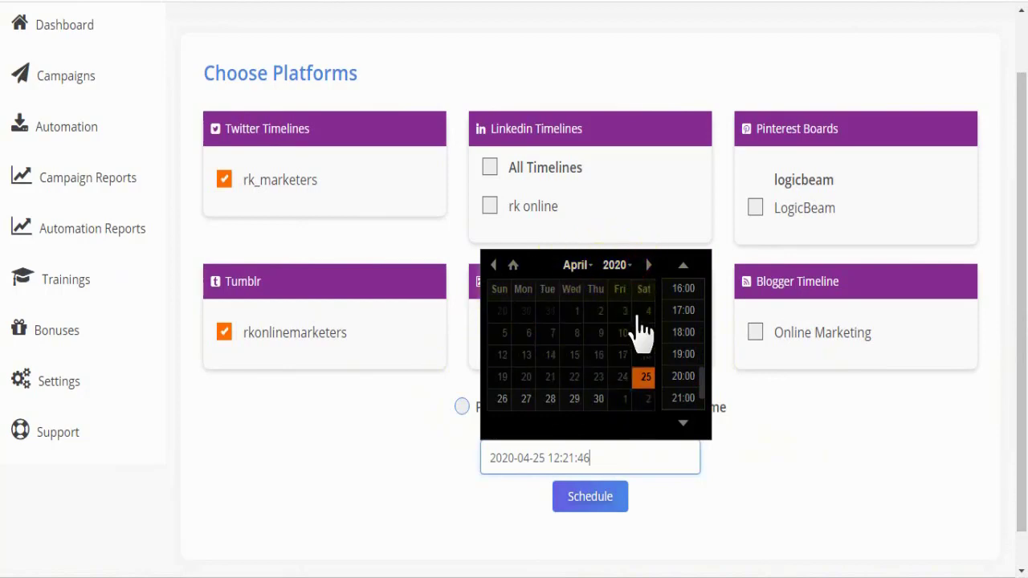
click(754, 451)
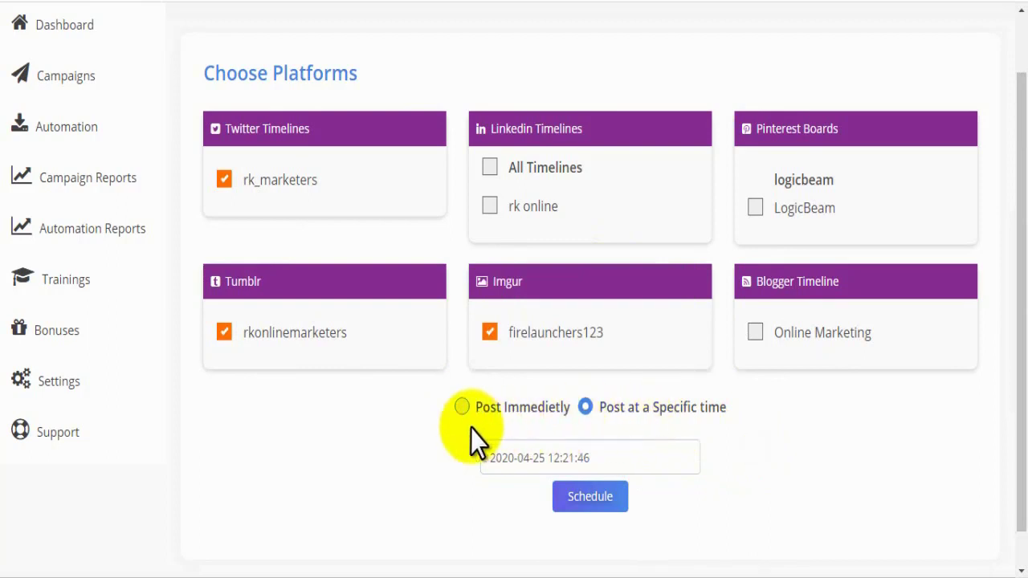
- Set the campaign to post immediately, promote it now and check the publishing status
click(461, 407)
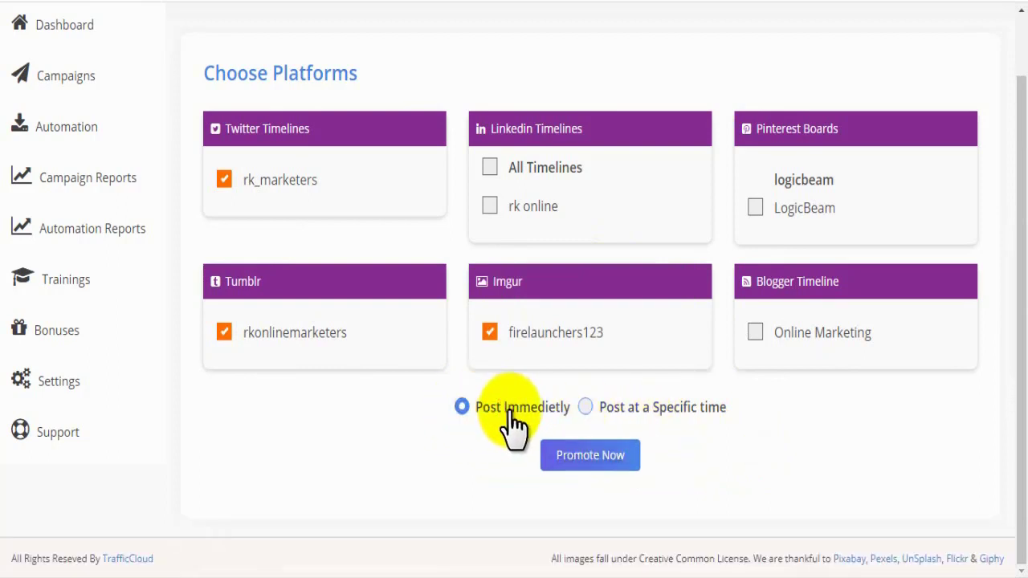
click(568, 456)
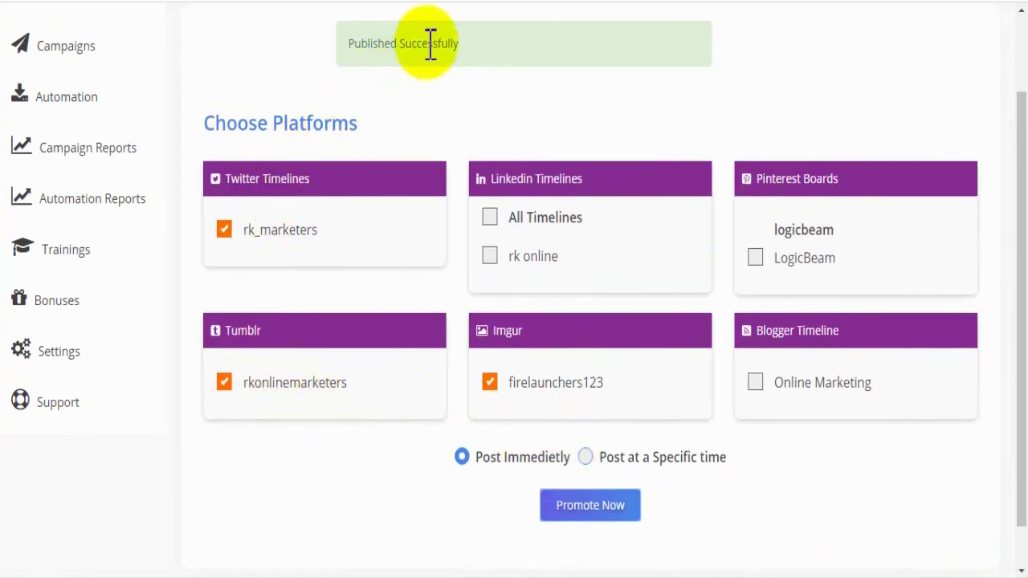
drag(500, 35, 344, 44)
click(389, 79)
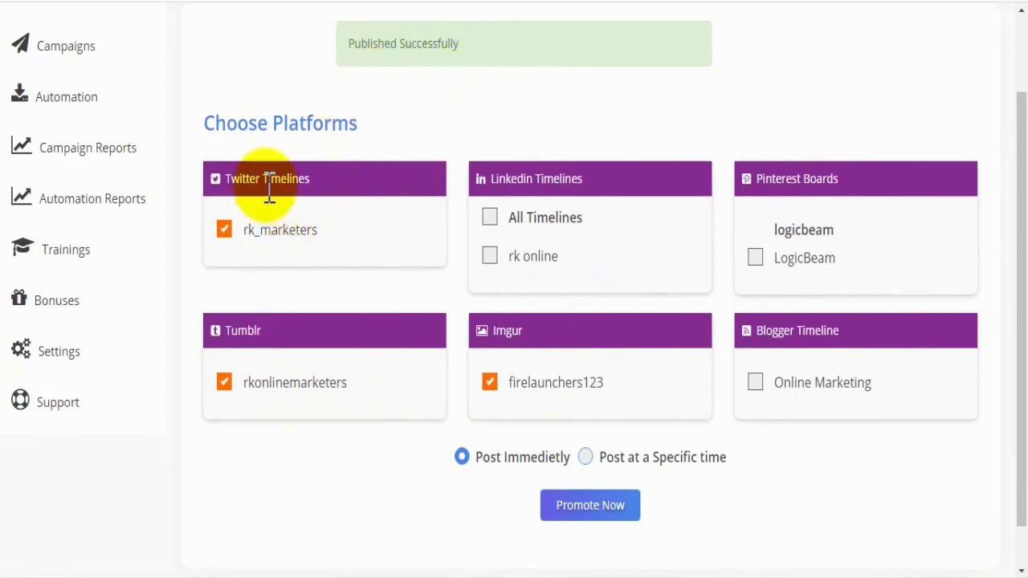
drag(309, 178, 216, 191)
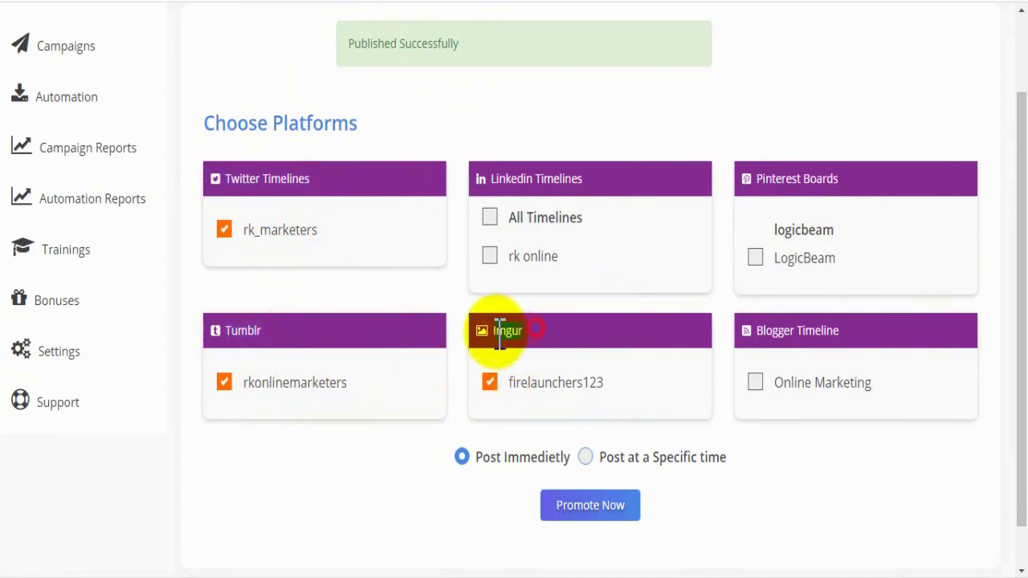
click(396, 298)
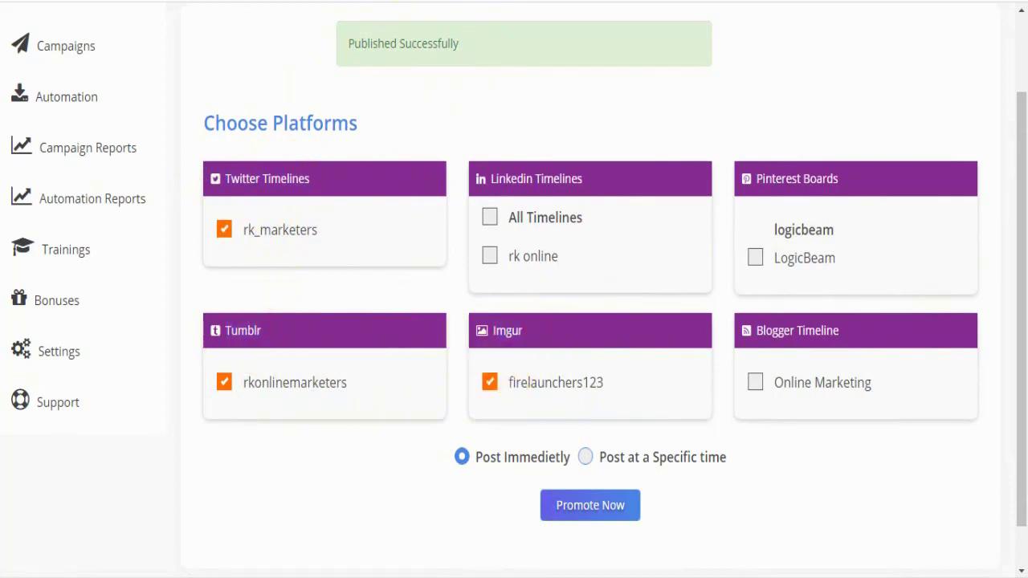
- Switch to Twitter and check the "tafficCloud Demo" GIF post in the home timeline
click(142, 7)
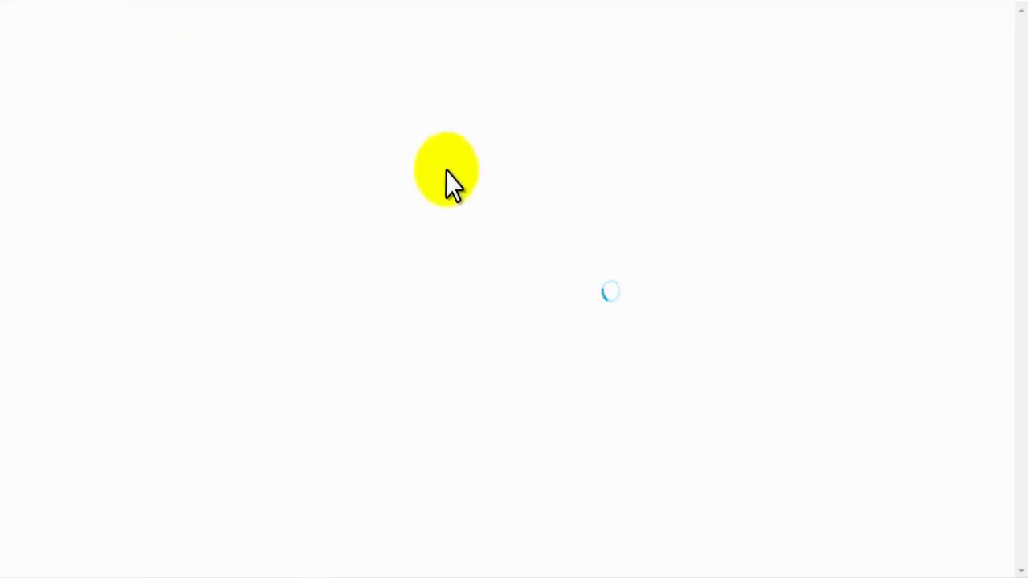
scroll(1016, 40, down, 2)
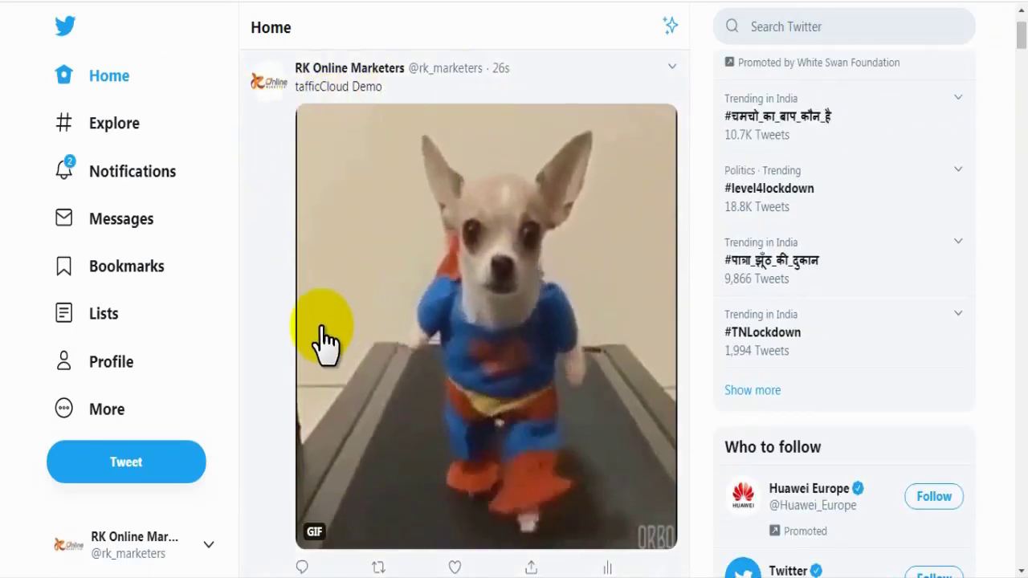
drag(394, 95, 289, 88)
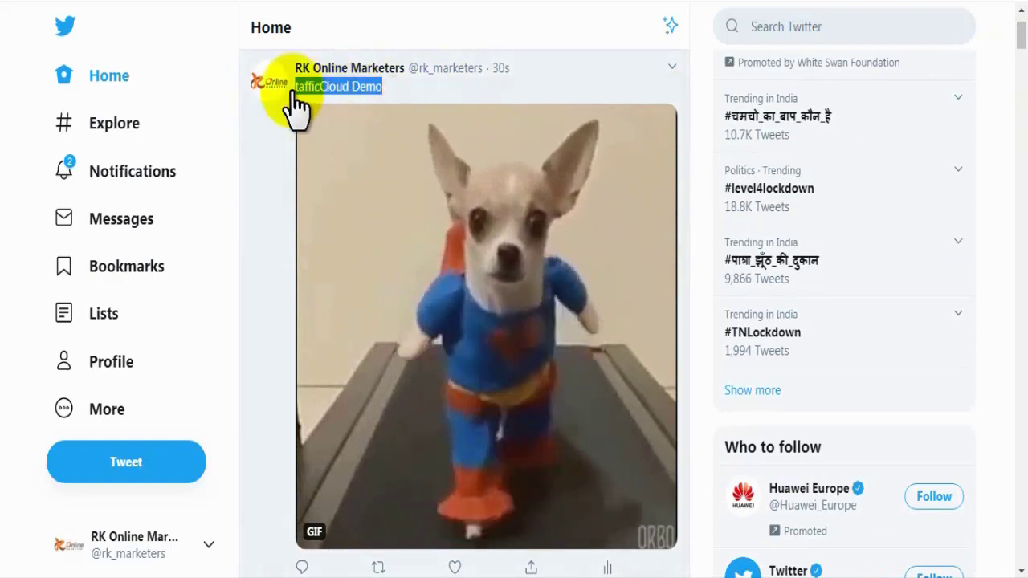
click(297, 90)
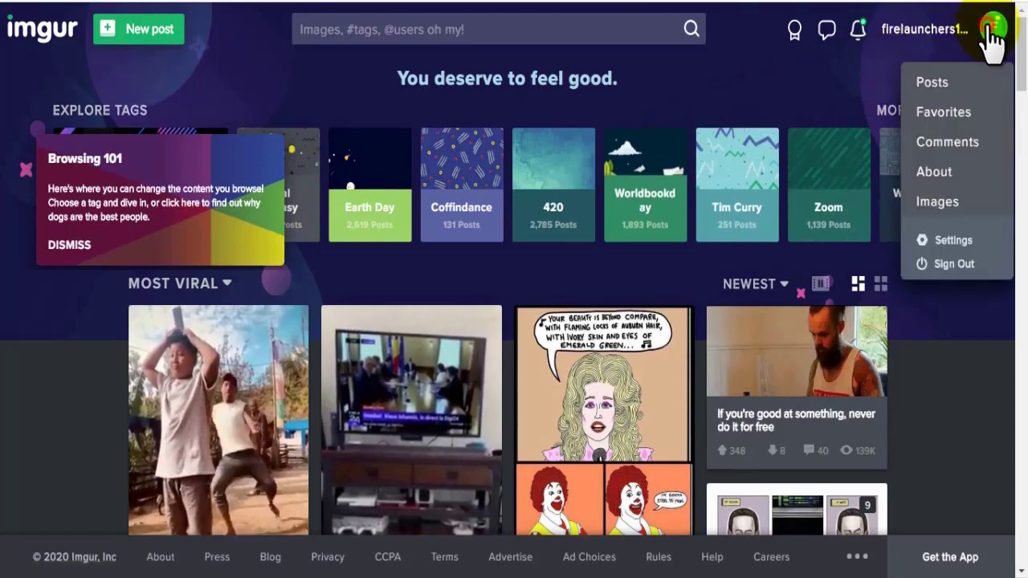
- Dismiss the Browsing 101 tip on the Imgur home page
click(937, 29)
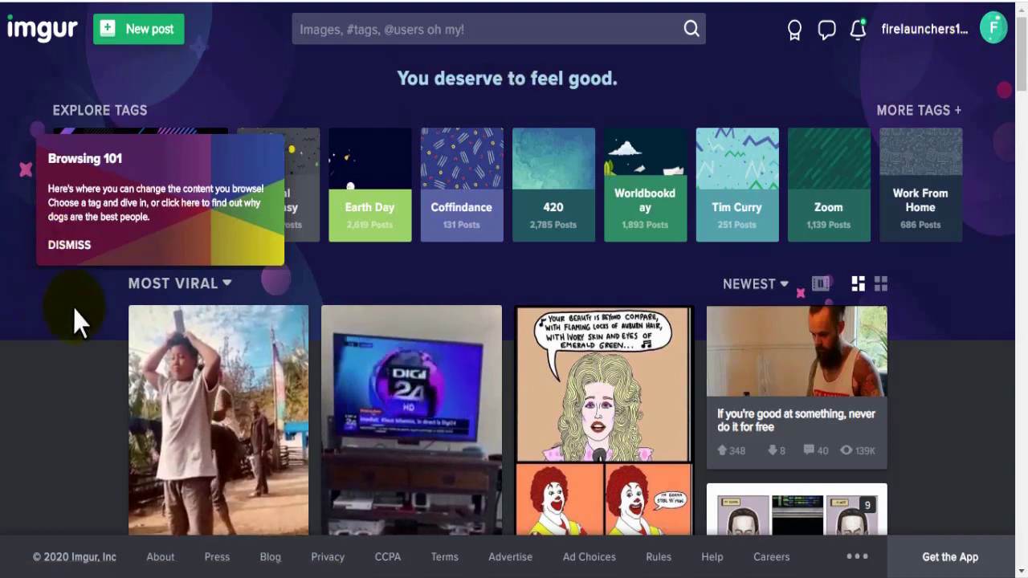
click(90, 245)
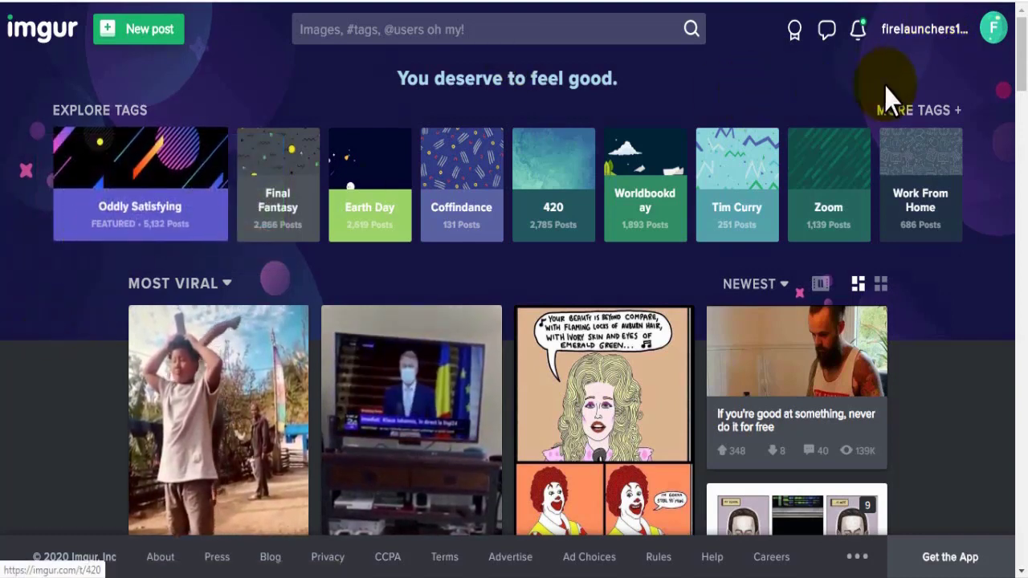
- Show all posts of the Imgur account and open the "tafficCloud Demo" GIF to check the post and its link
click(990, 36)
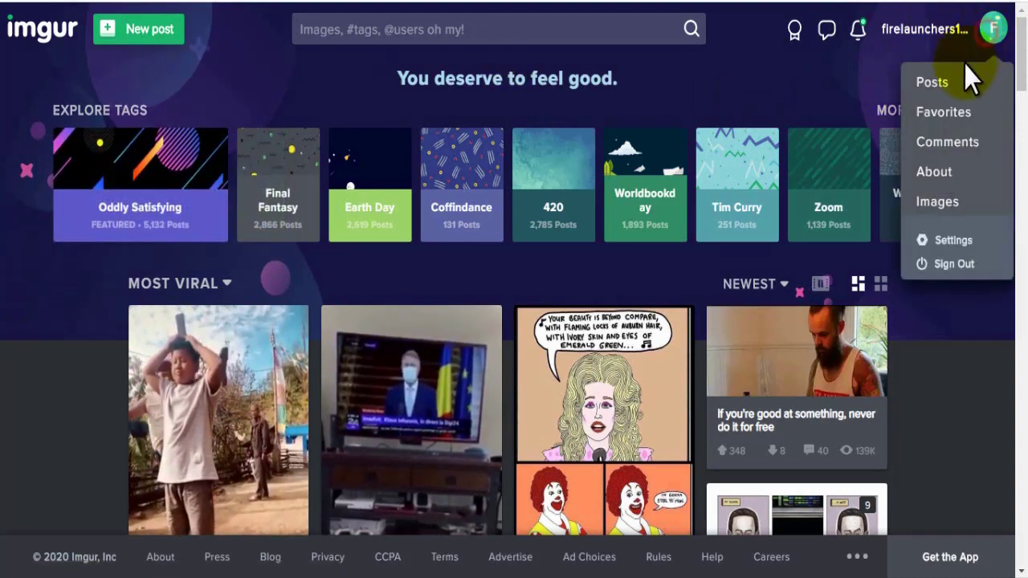
click(933, 82)
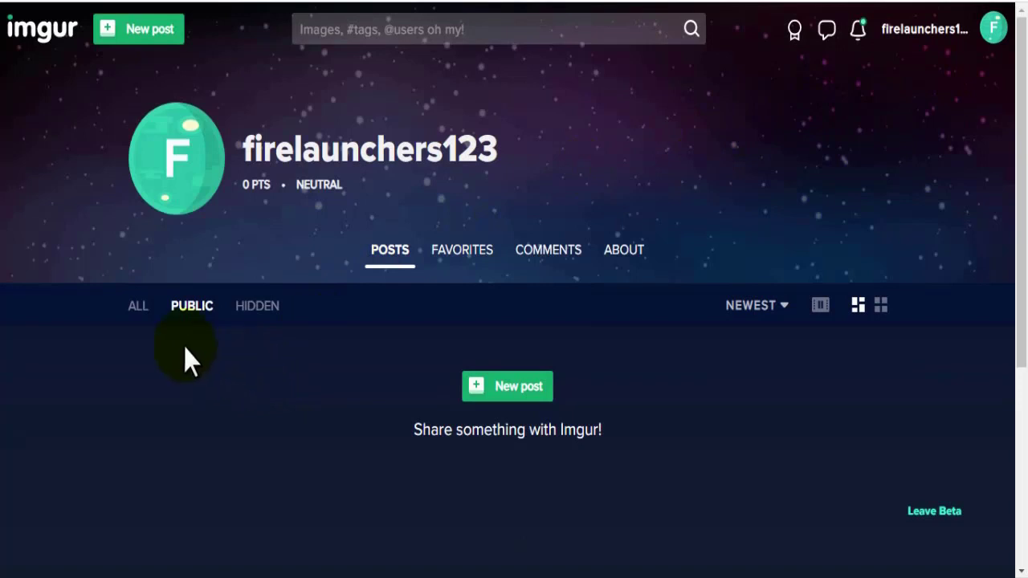
click(144, 312)
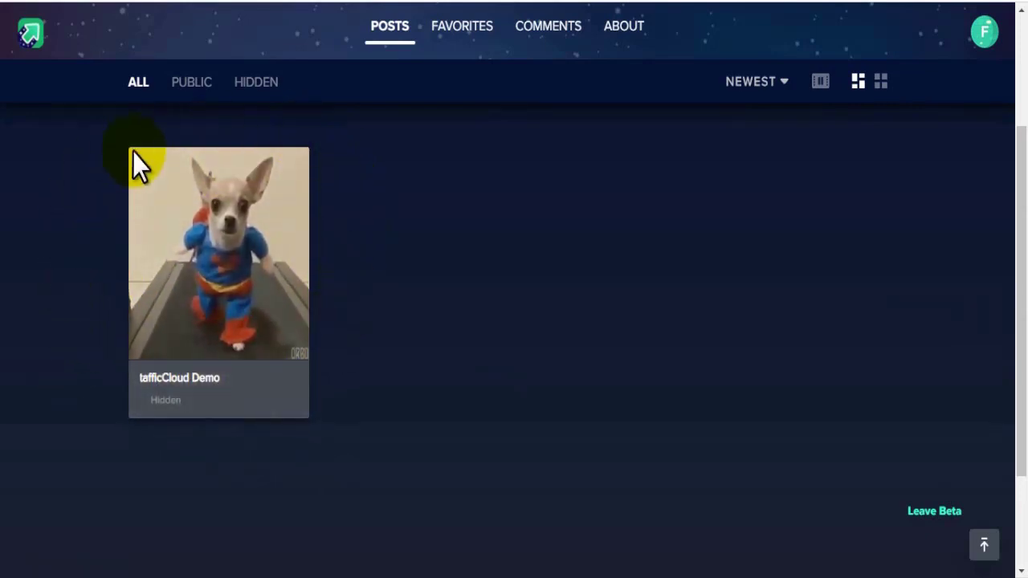
click(239, 337)
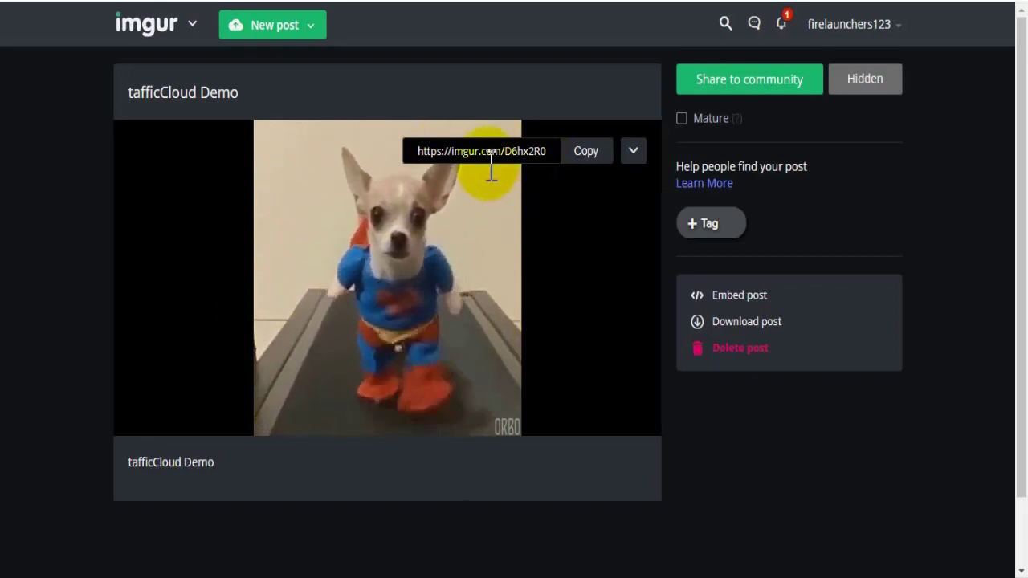
drag(423, 151, 547, 151)
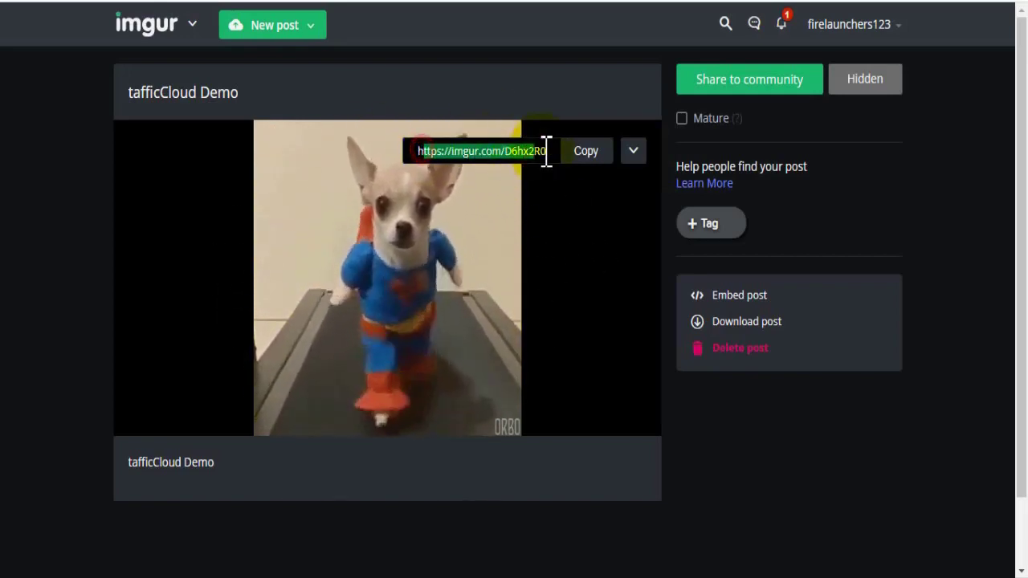
click(552, 152)
mouse_move(642, 156)
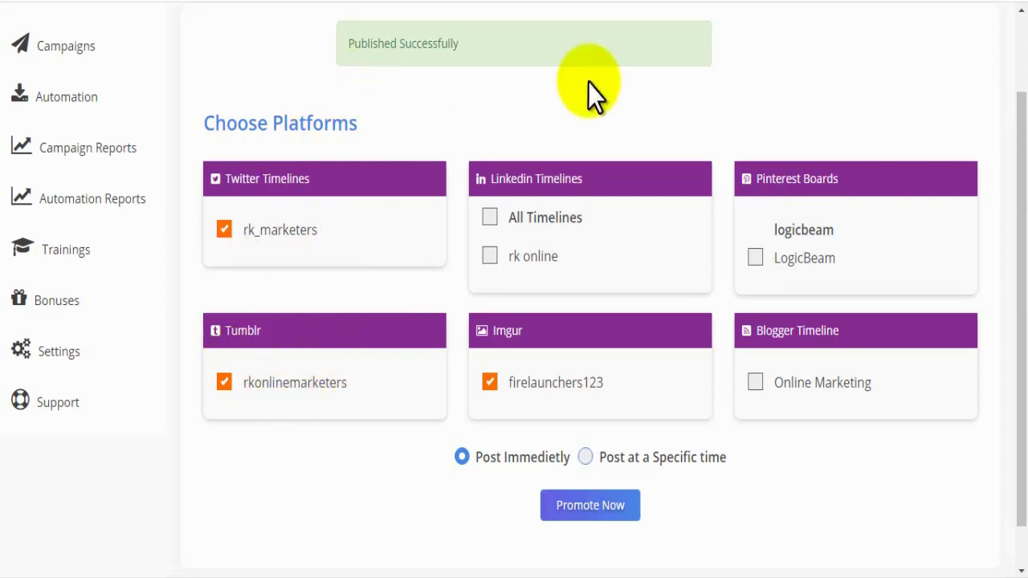
- Switch back to Traffic Cloud and start a new image campaign
drag(1018, 210, 1018, 137)
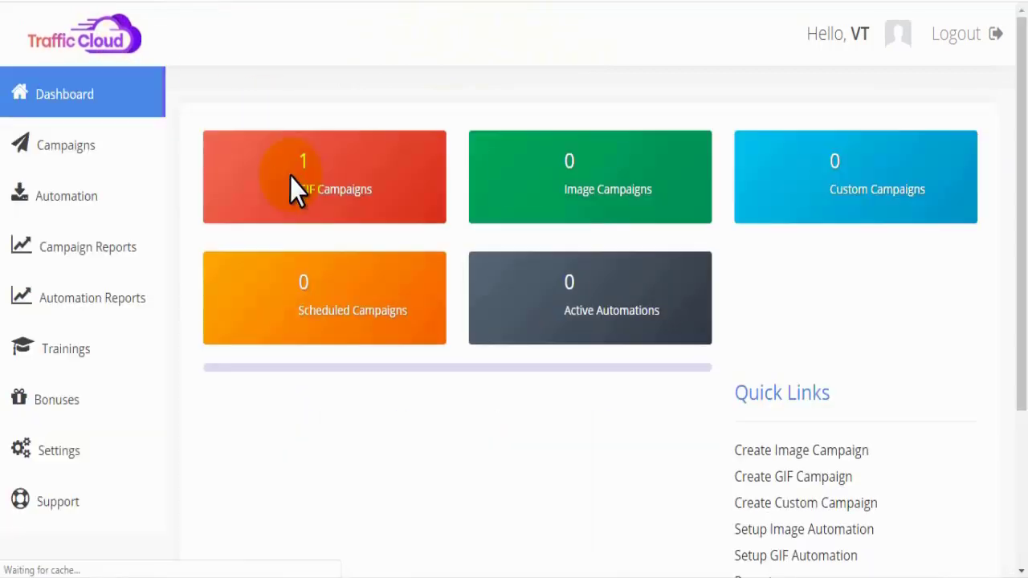
click(71, 153)
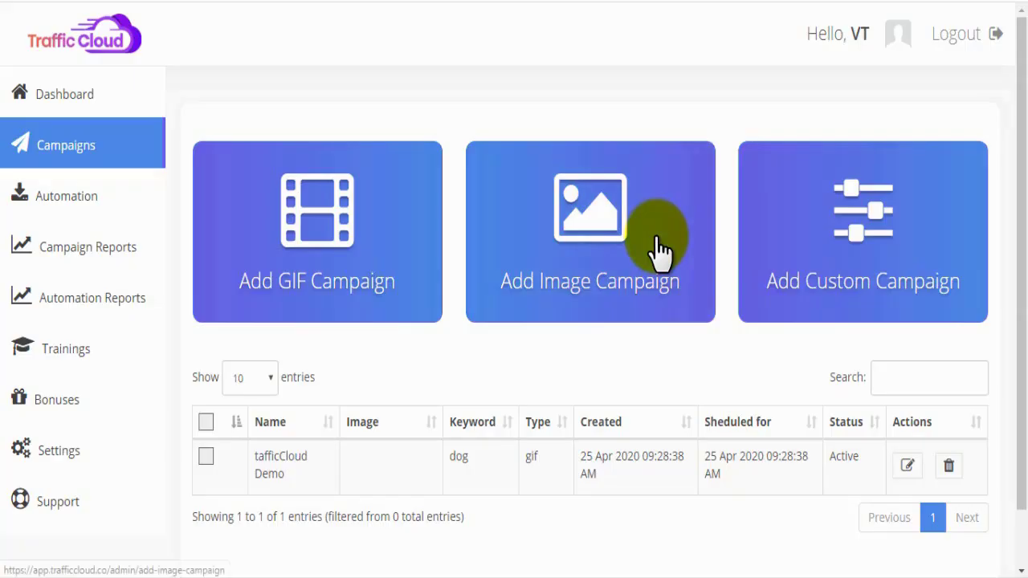
click(592, 282)
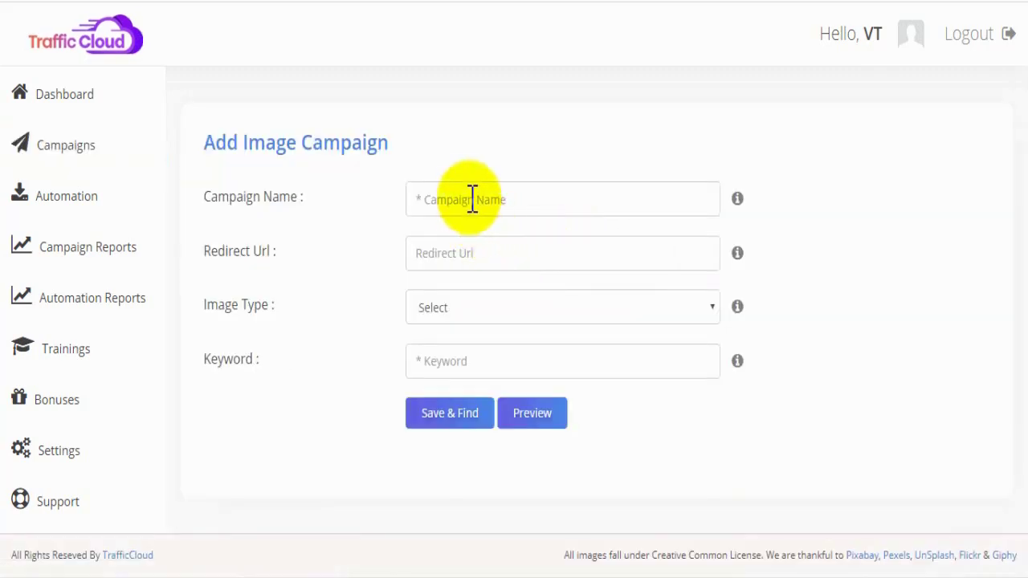
click(472, 200)
click(460, 236)
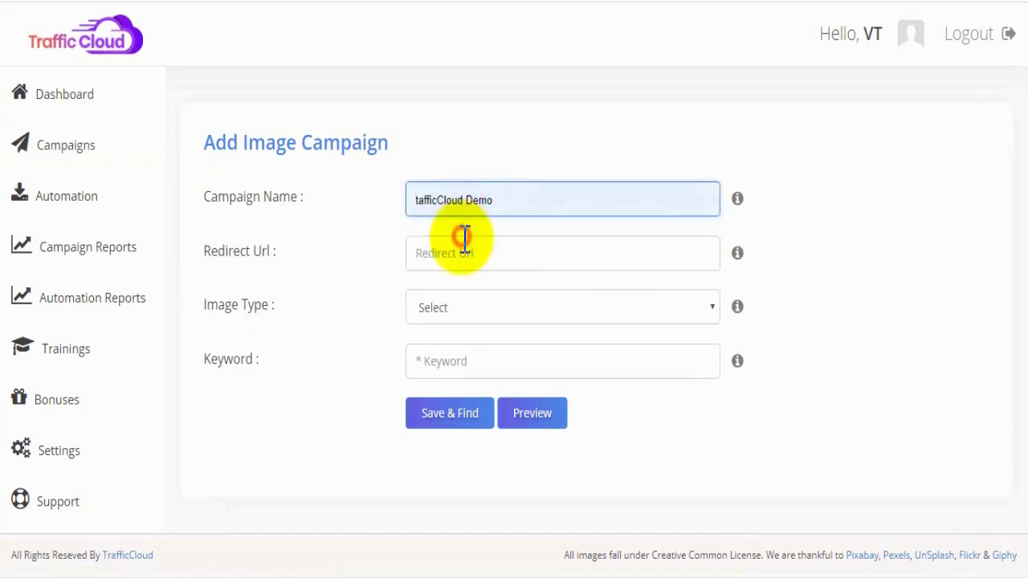
click(466, 252)
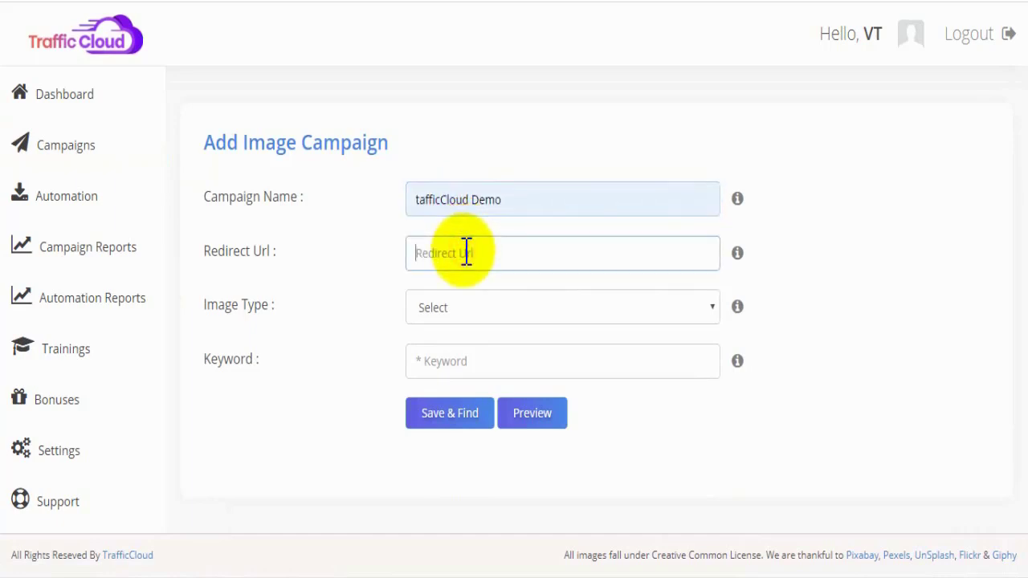
click(457, 308)
click(459, 348)
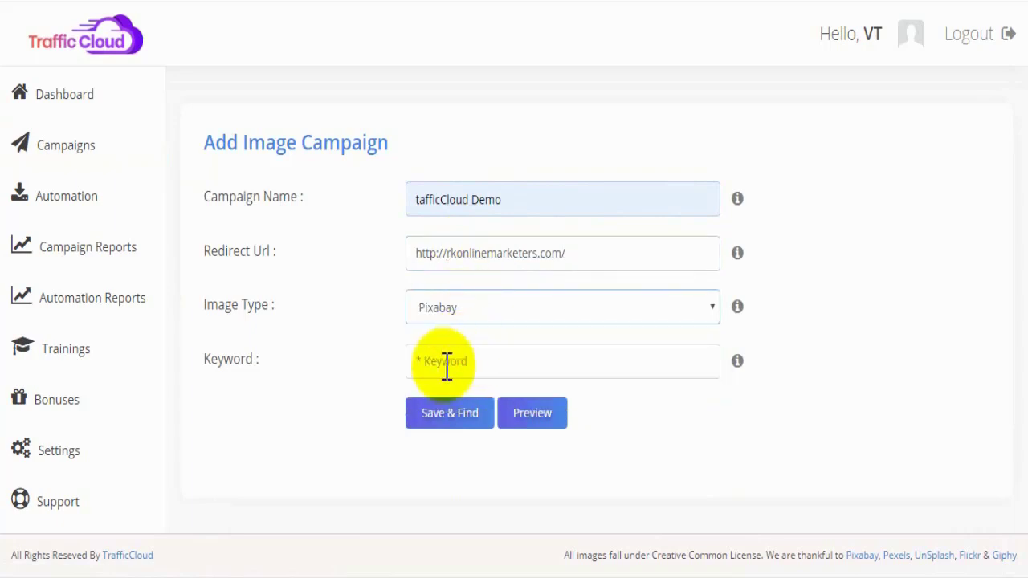
- Set the campaign keyword to "online marketing", then save and find matching images
click(446, 366)
text(onlin)
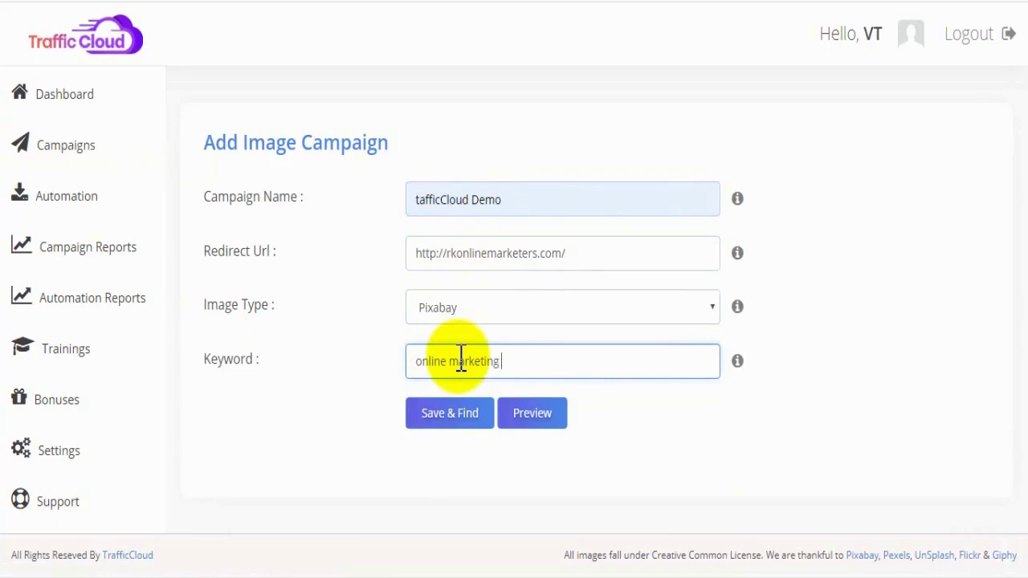
text(e marketing)
click(473, 411)
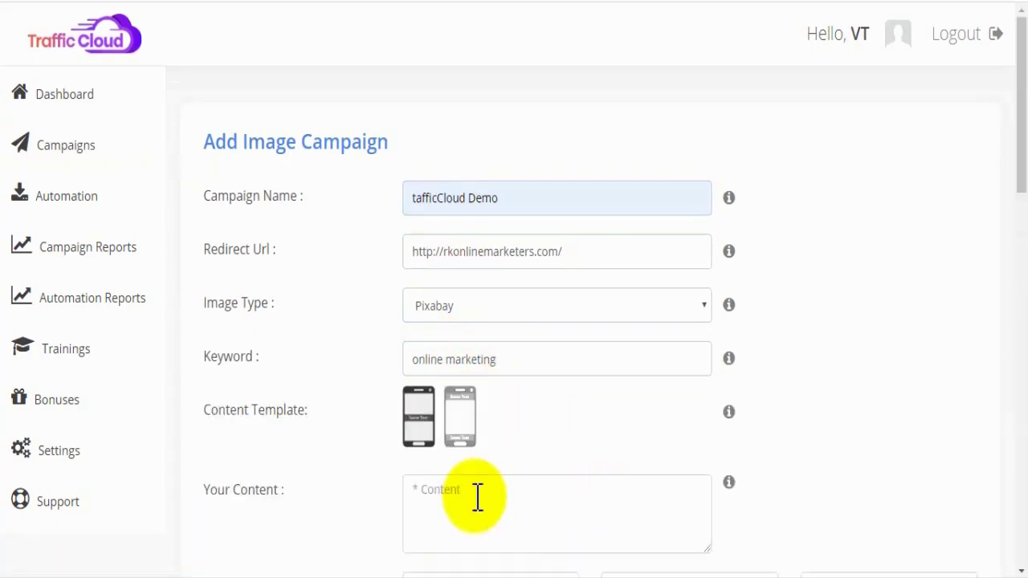
- Enter "this is just a demo" as the image campaign's content text
drag(1021, 156, 1023, 219)
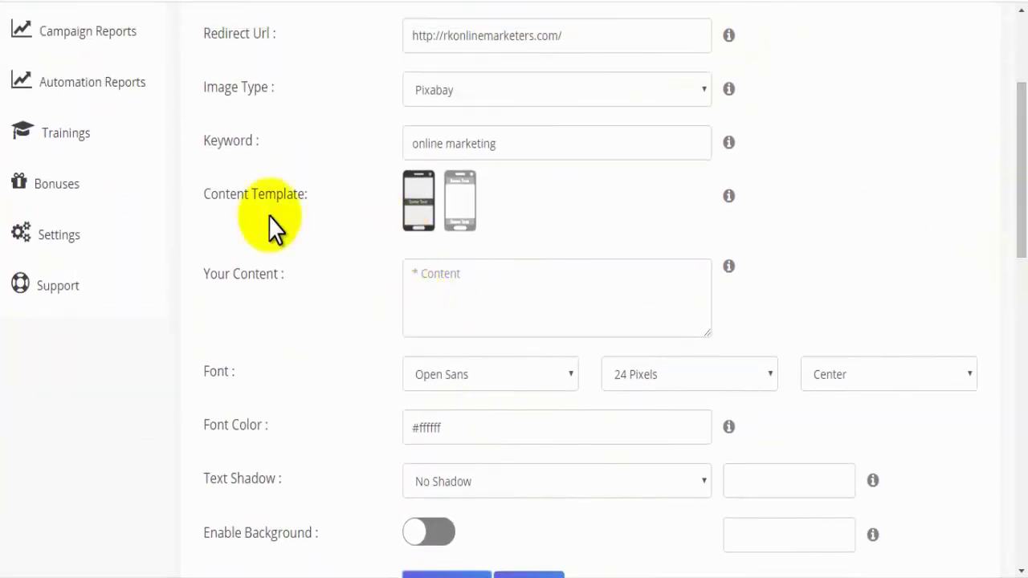
drag(207, 200, 363, 190)
click(362, 189)
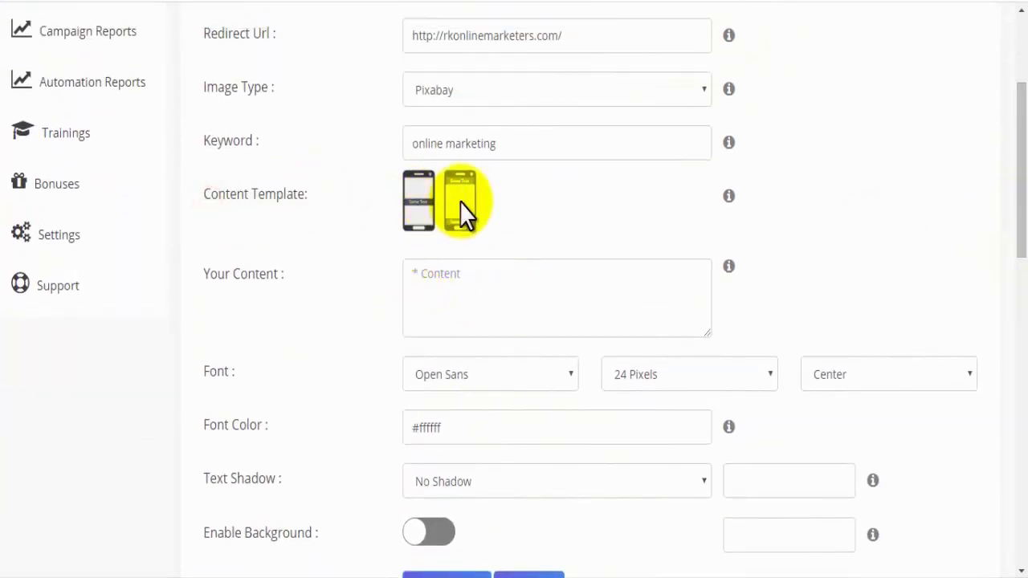
click(447, 288)
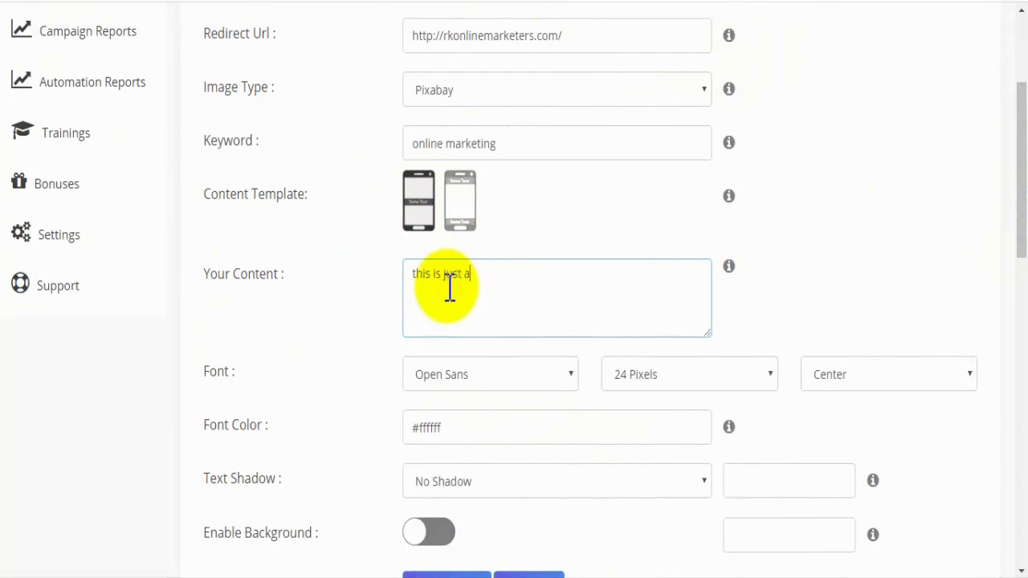
click(257, 427)
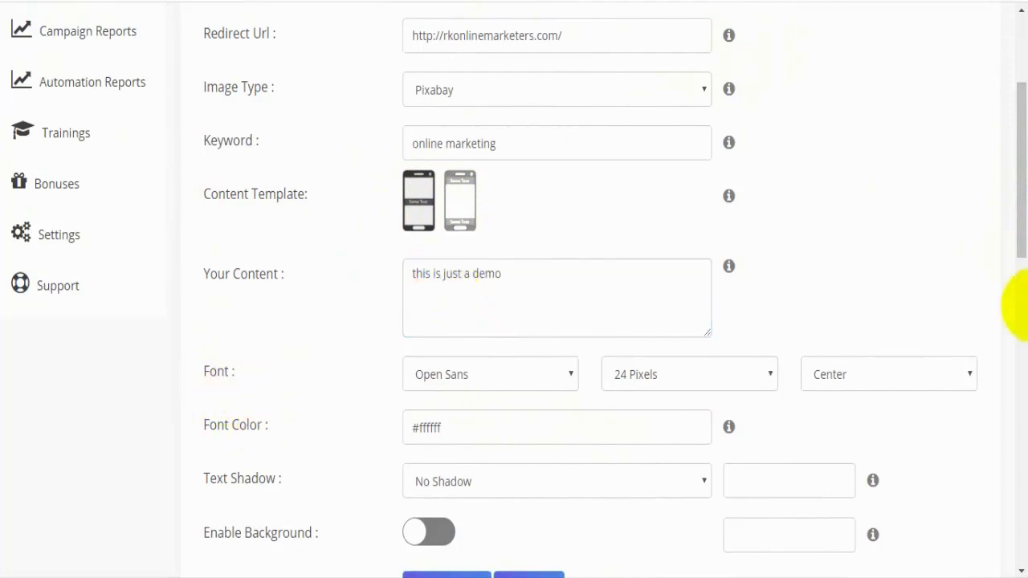
- Set the content text's font to Merienda at 32 pixels with center alignment
drag(1018, 237, 1021, 298)
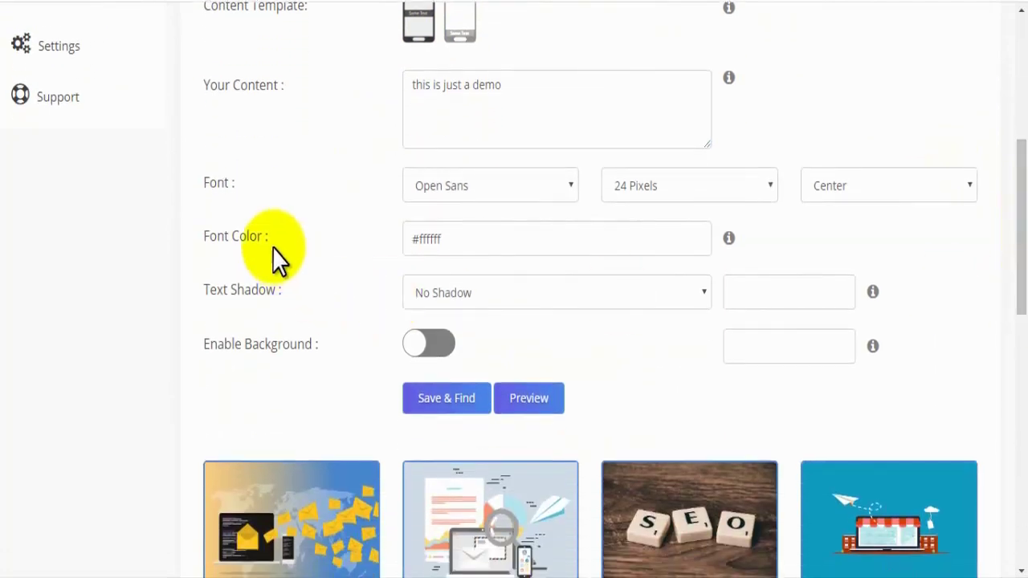
double_click(232, 179)
click(319, 193)
click(568, 184)
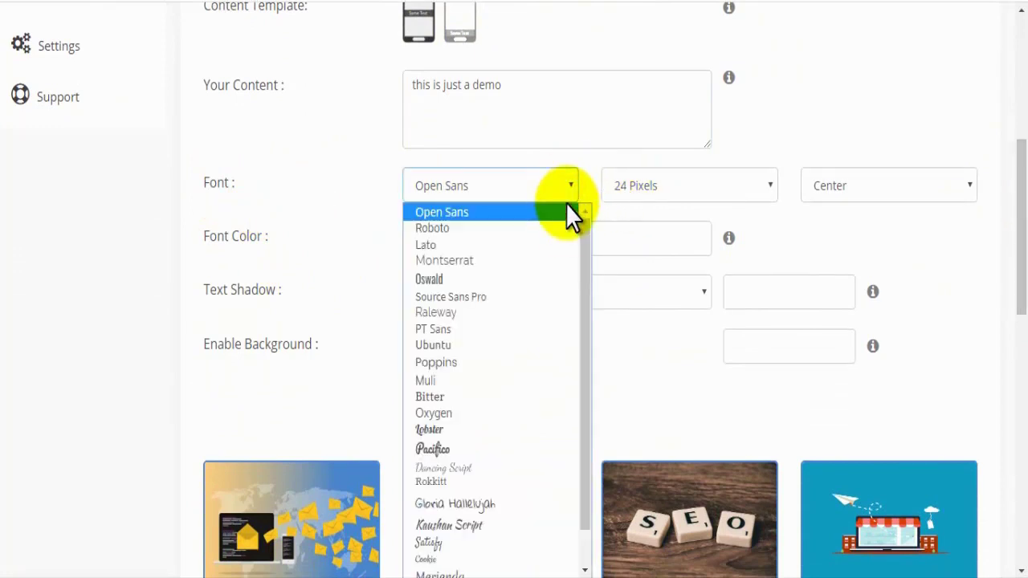
drag(589, 268, 592, 318)
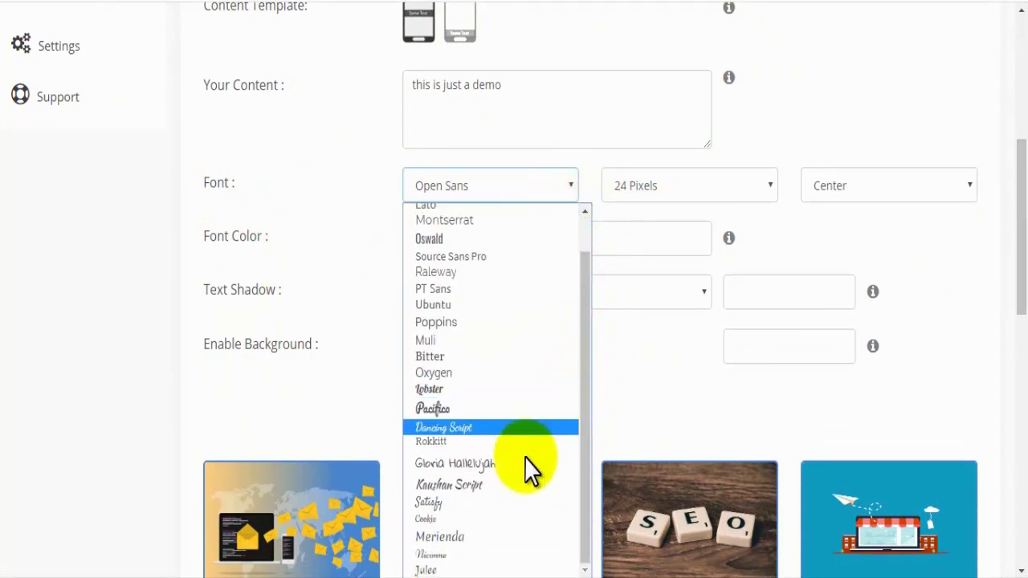
click(473, 542)
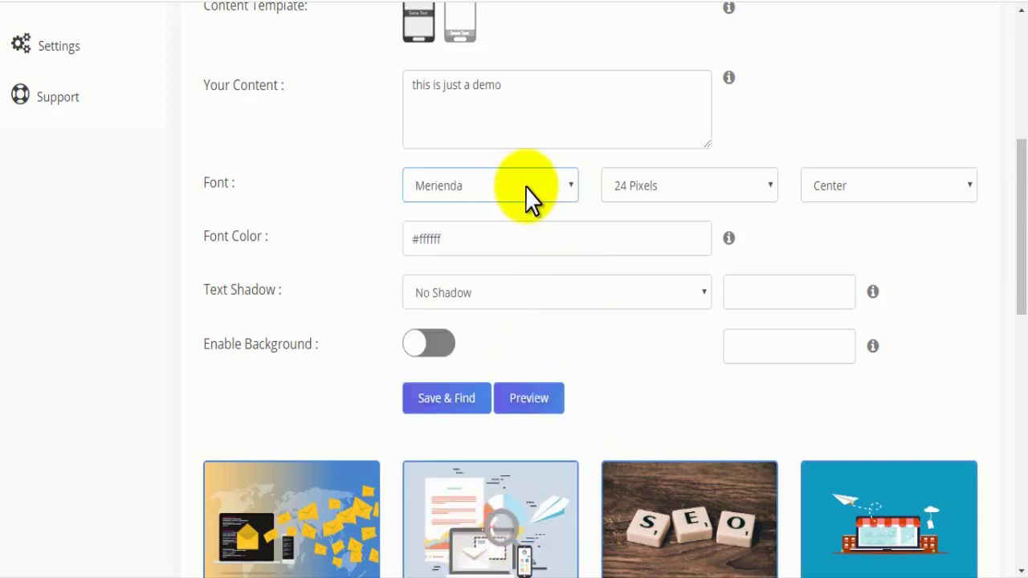
click(683, 189)
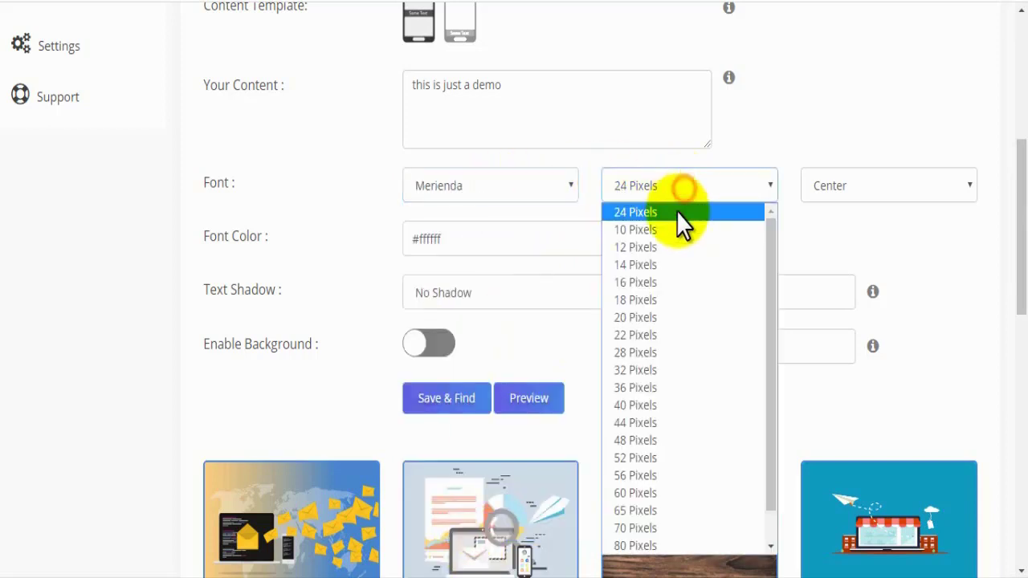
click(652, 369)
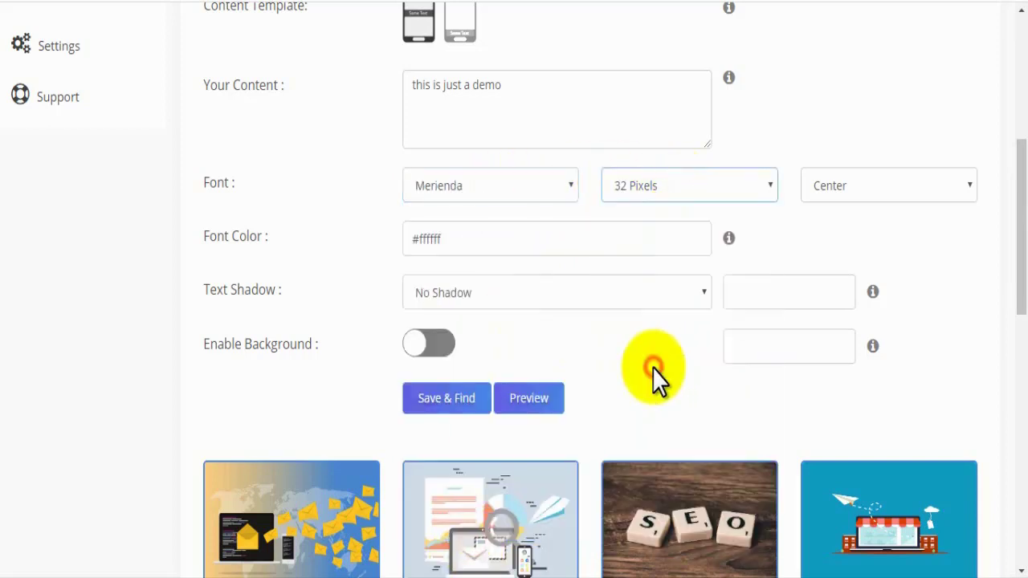
click(853, 185)
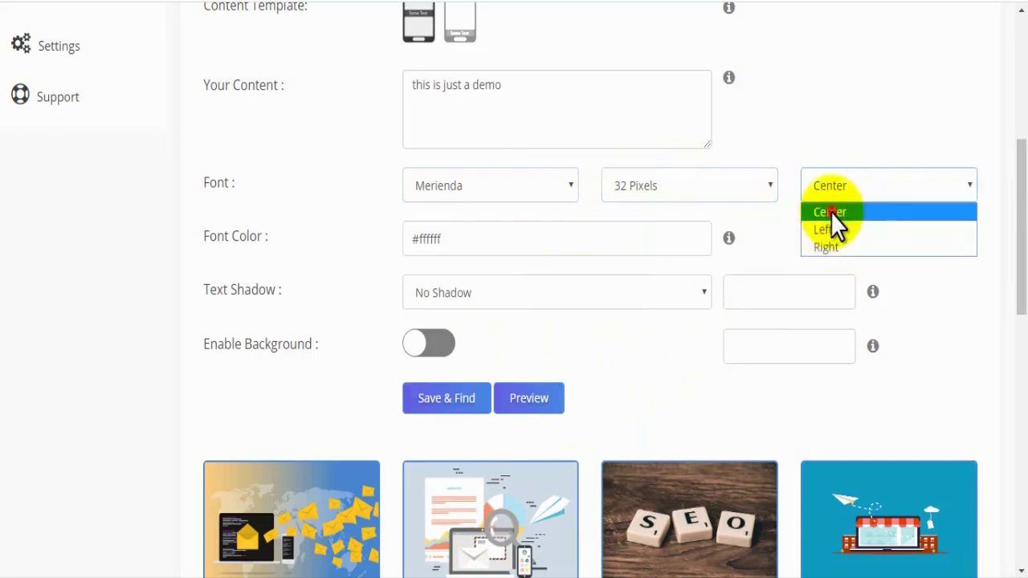
click(830, 212)
- Set the content text's font color to light red #ff8484
drag(196, 234, 281, 238)
click(280, 239)
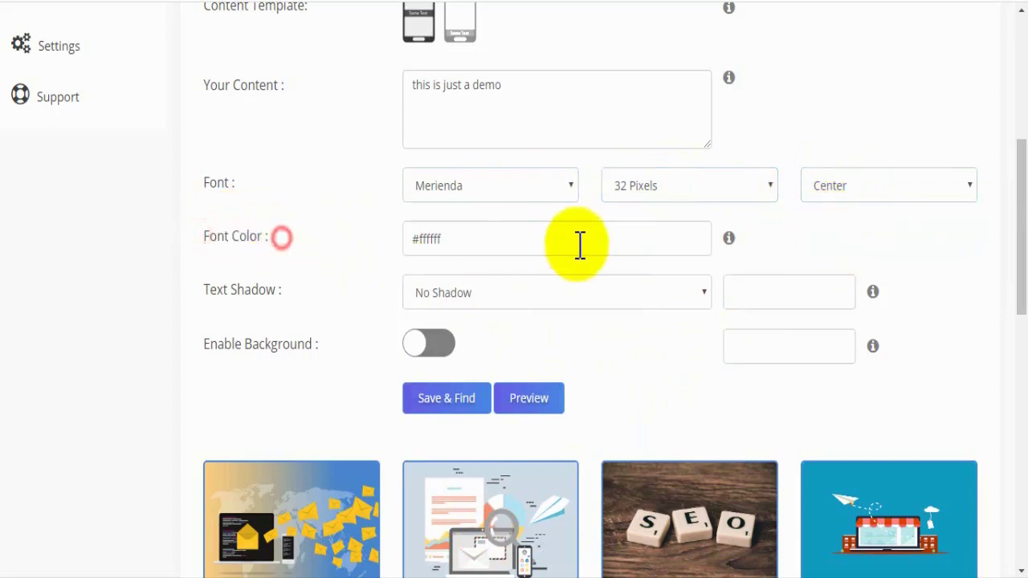
click(613, 245)
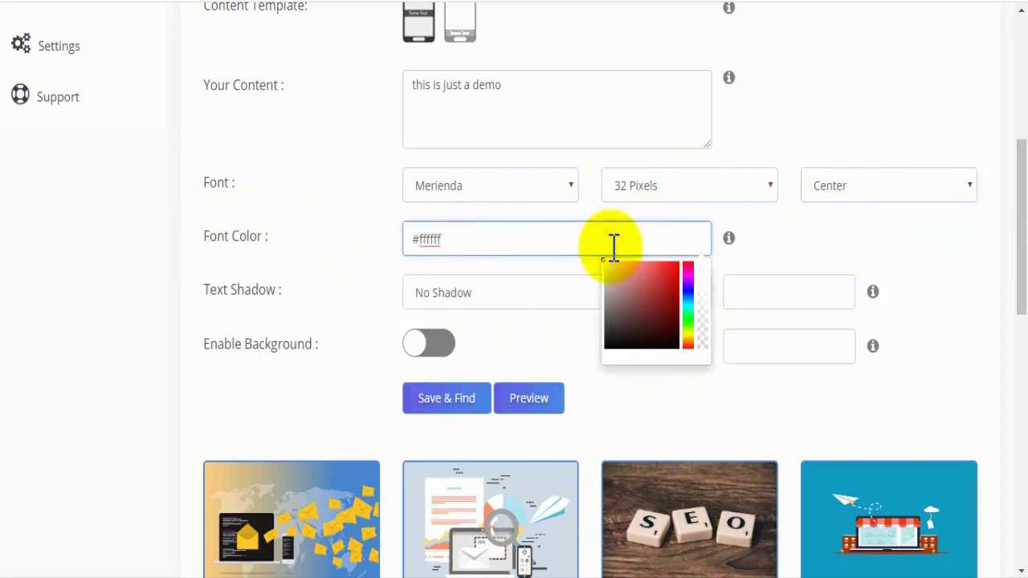
drag(610, 281, 667, 259)
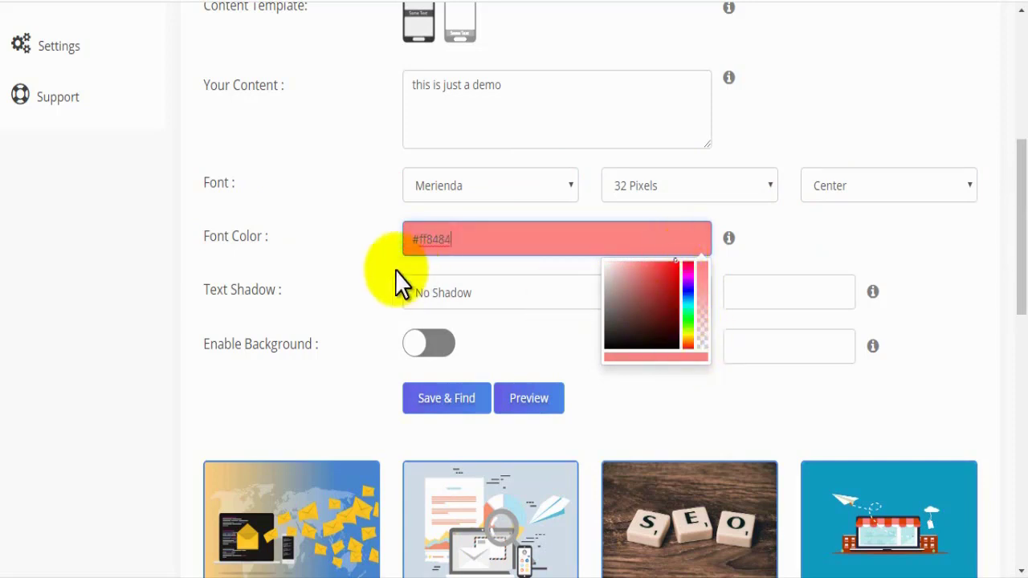
- Give the content text a 1-pixel shadow in the color #fdfdfd
drag(307, 292, 202, 292)
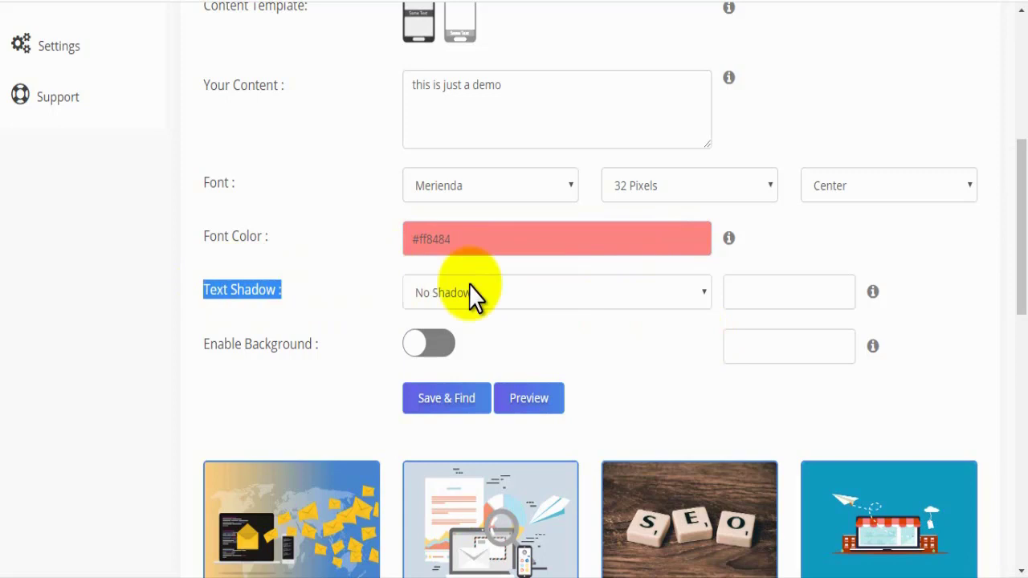
click(558, 289)
click(477, 335)
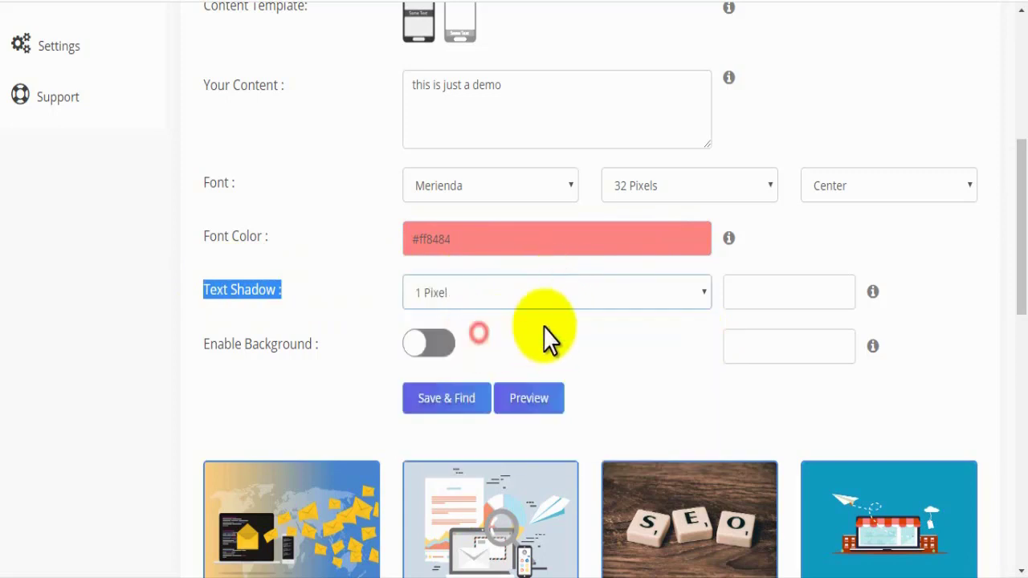
click(758, 295)
drag(763, 352, 736, 318)
click(667, 346)
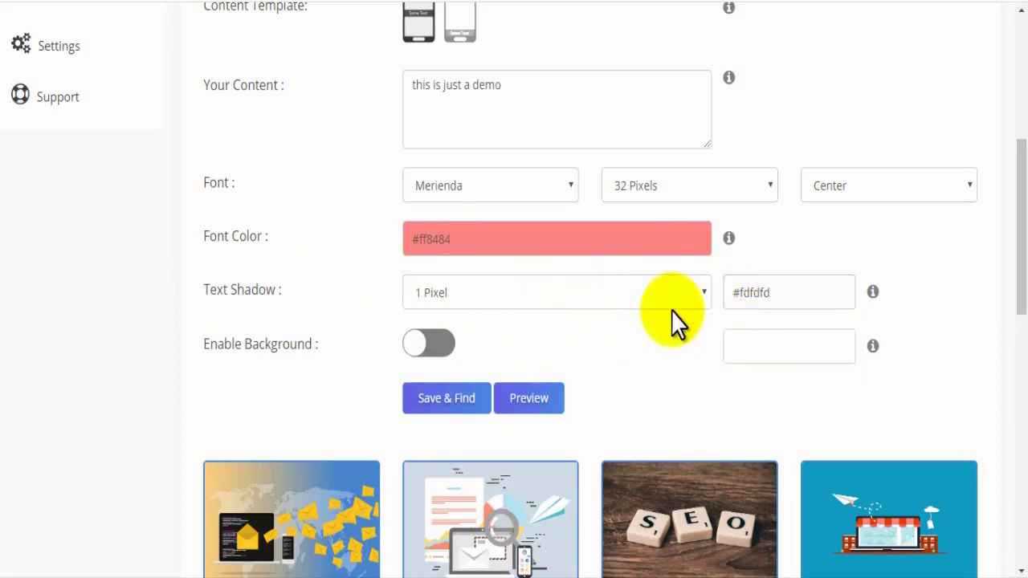
- Enable the content text's background and set its color to gray #7b7b7b
click(206, 345)
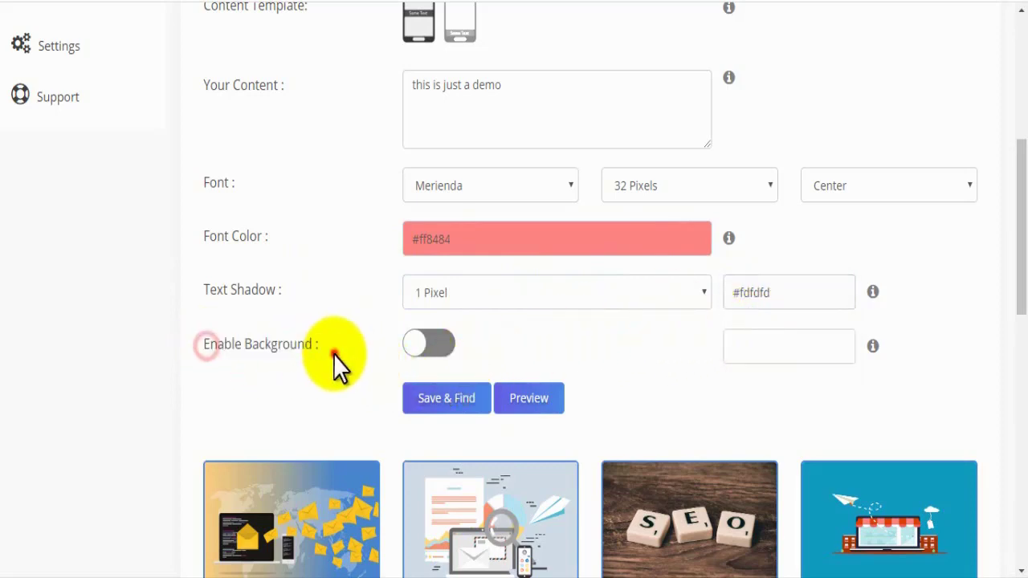
click(334, 354)
click(764, 341)
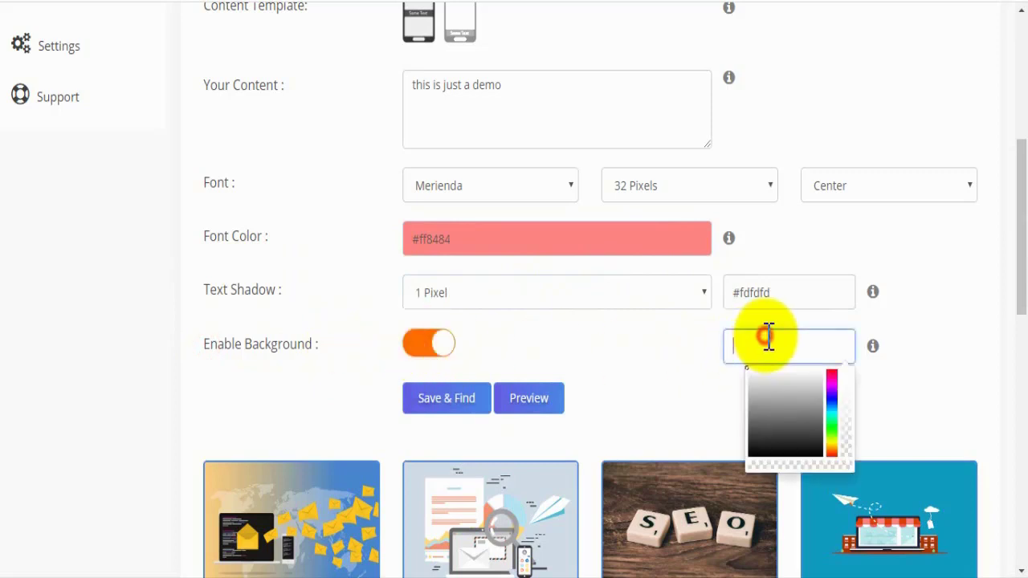
drag(832, 394, 835, 443)
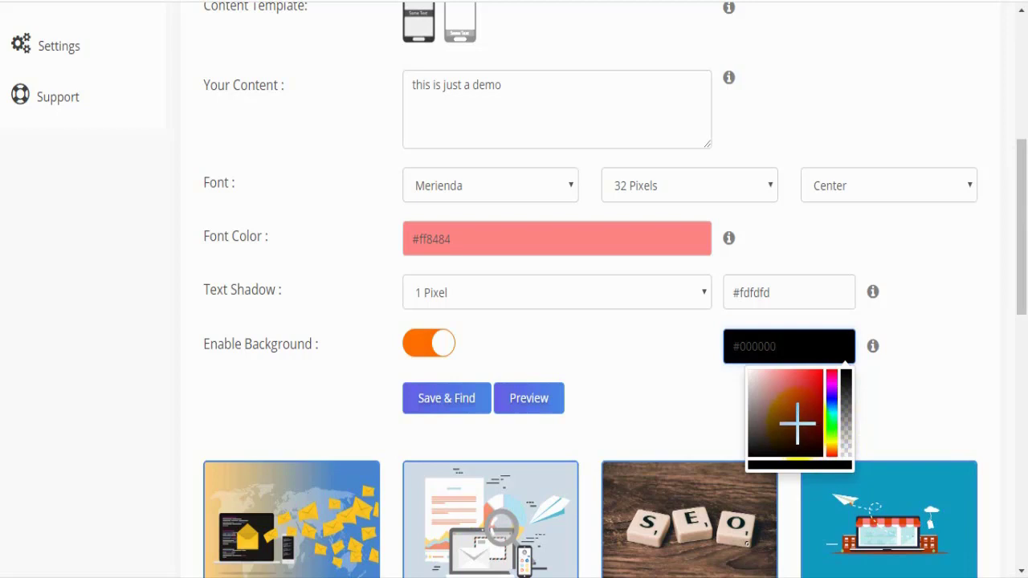
drag(779, 443, 746, 454)
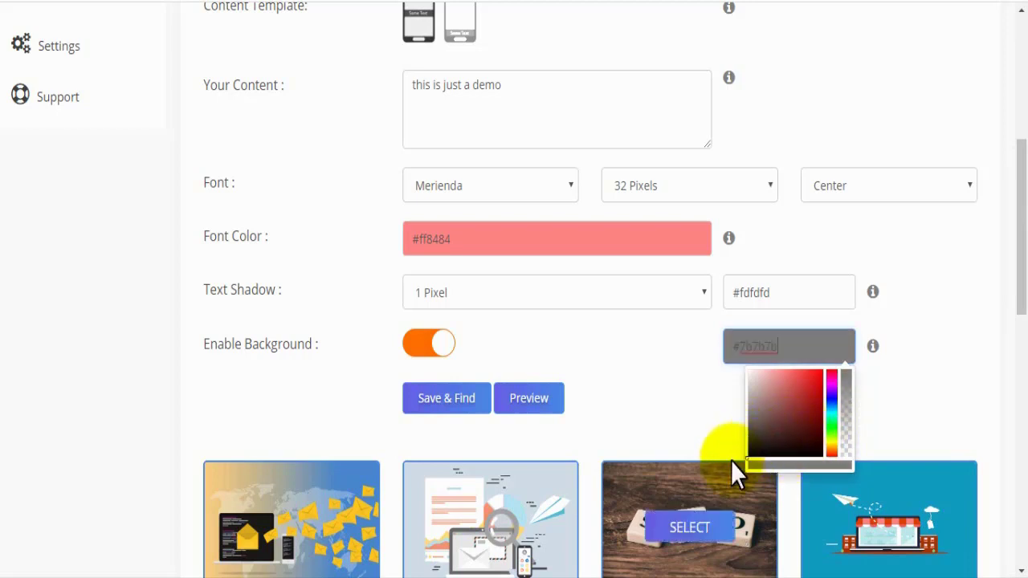
- Set the text background color to #7a7a7a and select the image of cash exchanged for a shopping bag between two laptops
click(761, 445)
click(672, 416)
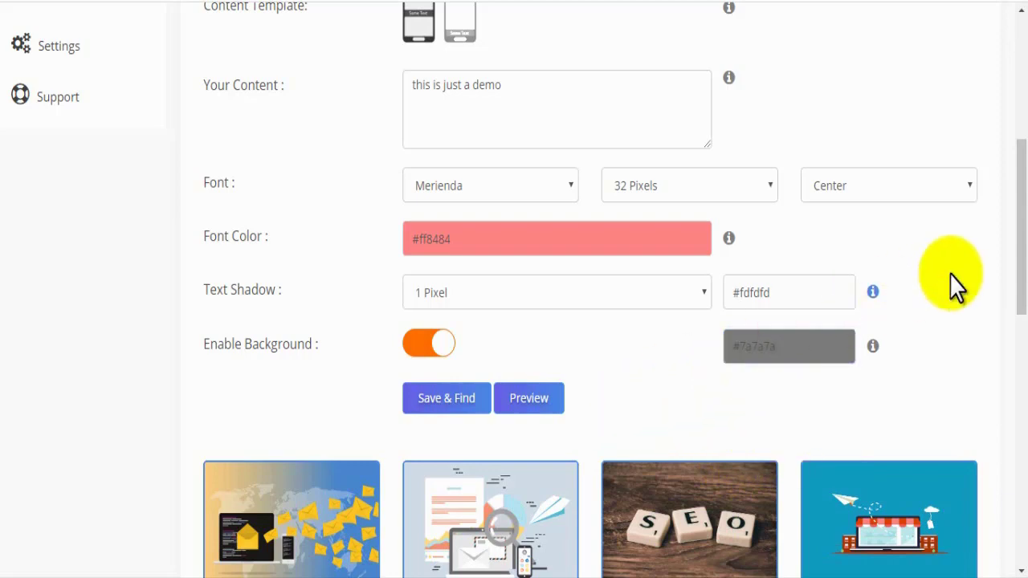
drag(1020, 233, 1013, 355)
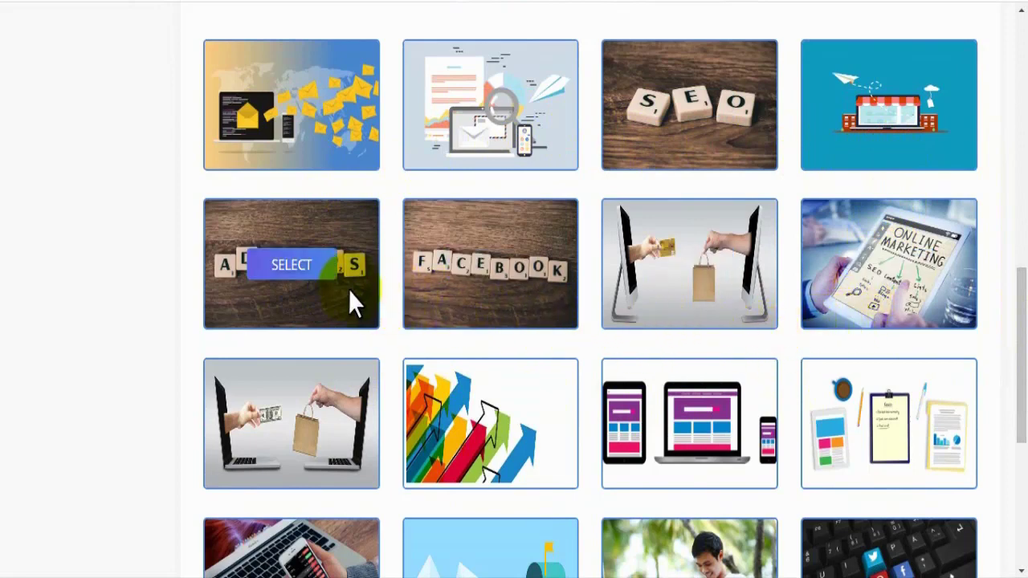
click(346, 423)
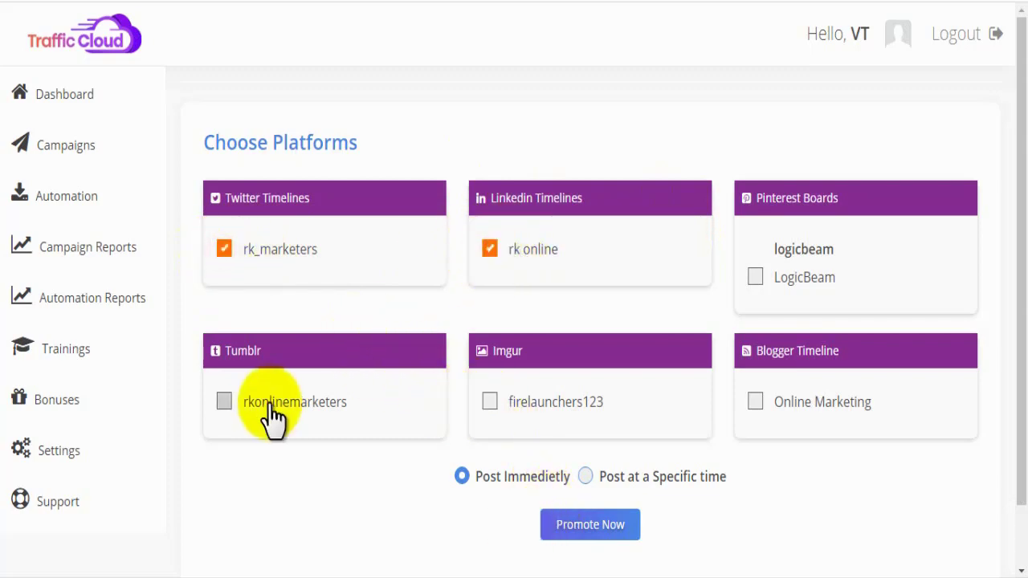
- Add the Tumblr and Imgur accounts to the chosen platforms and promote the campaign with immediate posting
click(224, 402)
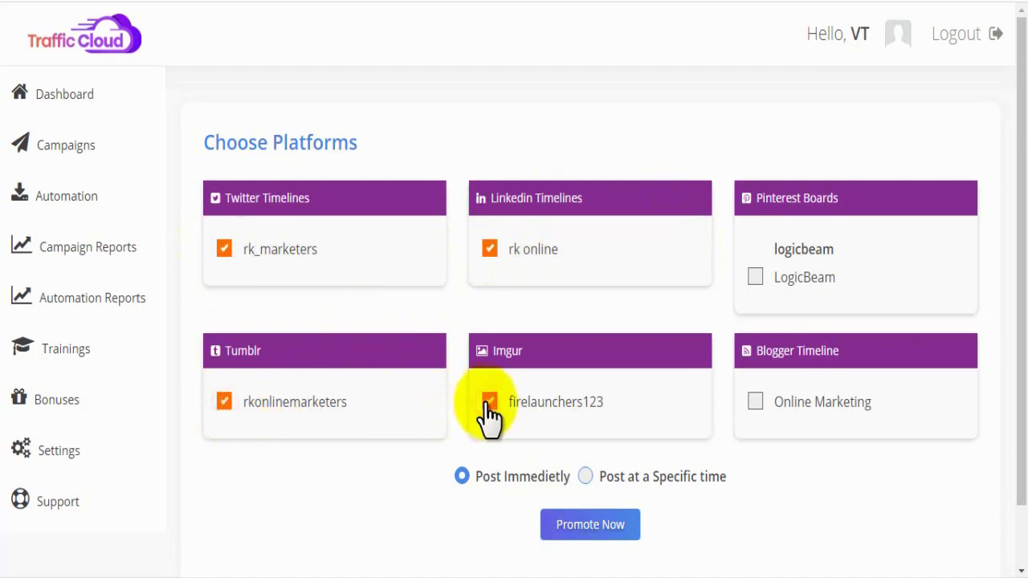
click(586, 477)
click(605, 520)
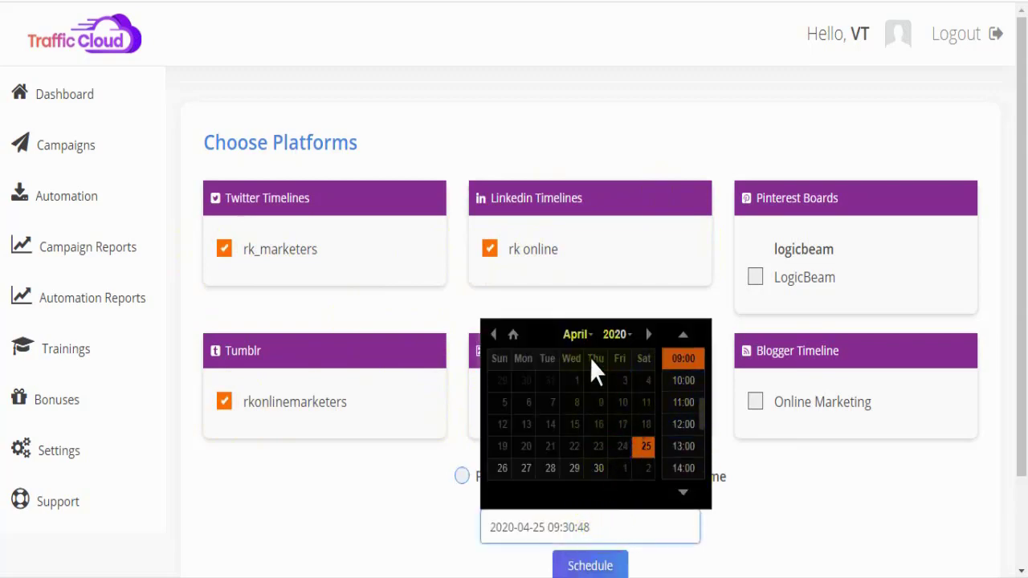
click(627, 522)
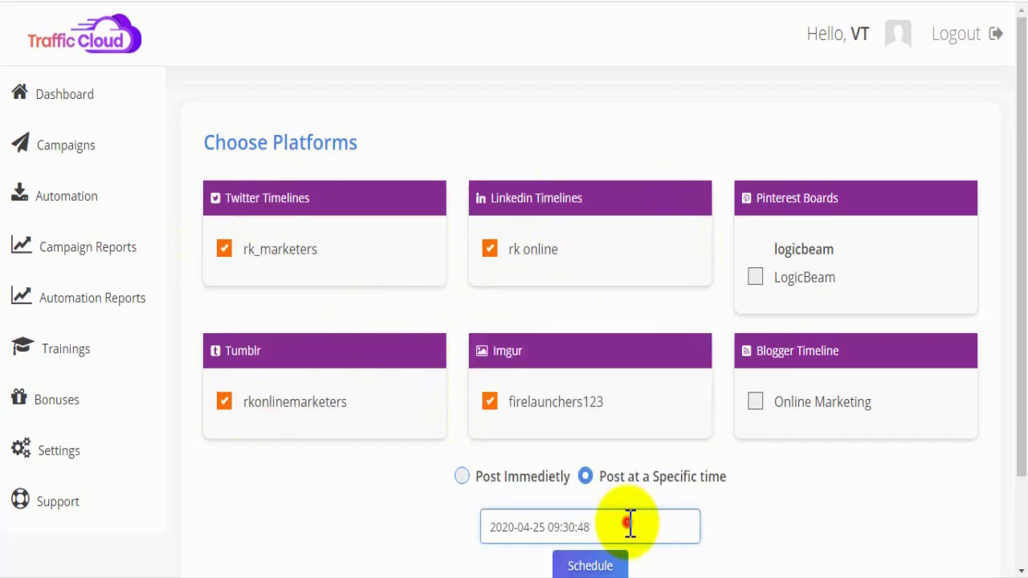
click(461, 476)
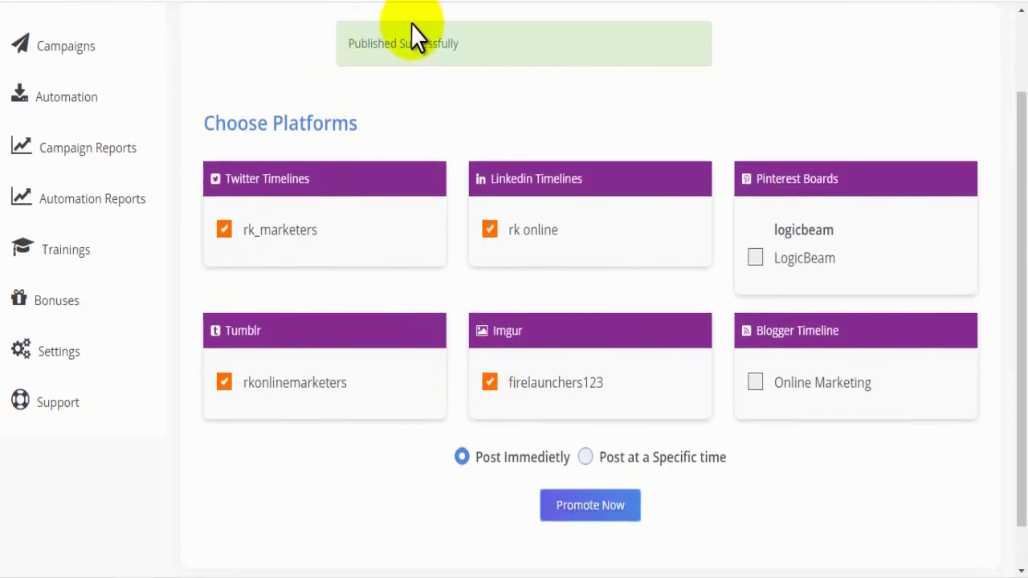
drag(478, 35, 360, 45)
click(340, 44)
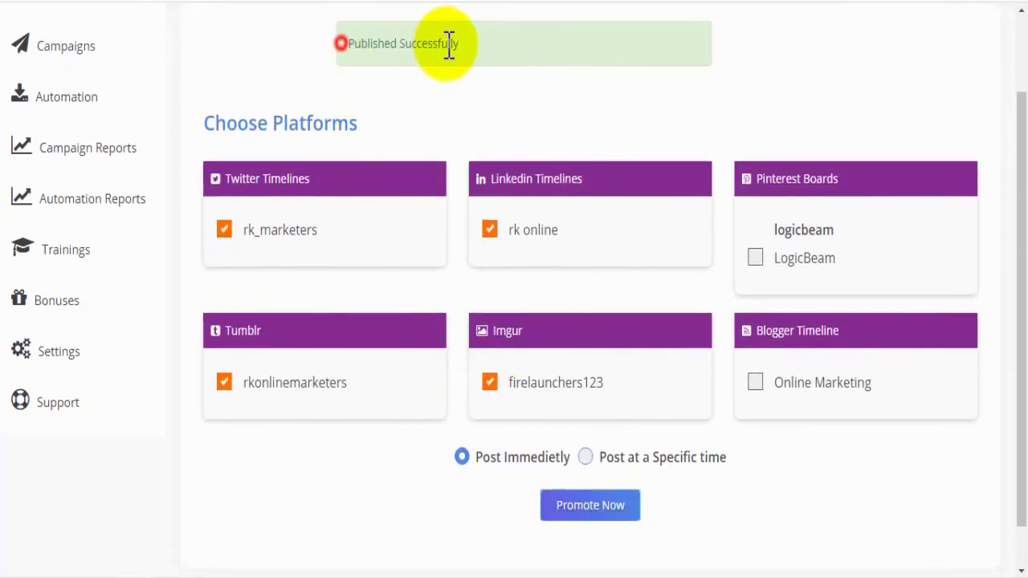
drag(458, 43, 352, 47)
click(346, 46)
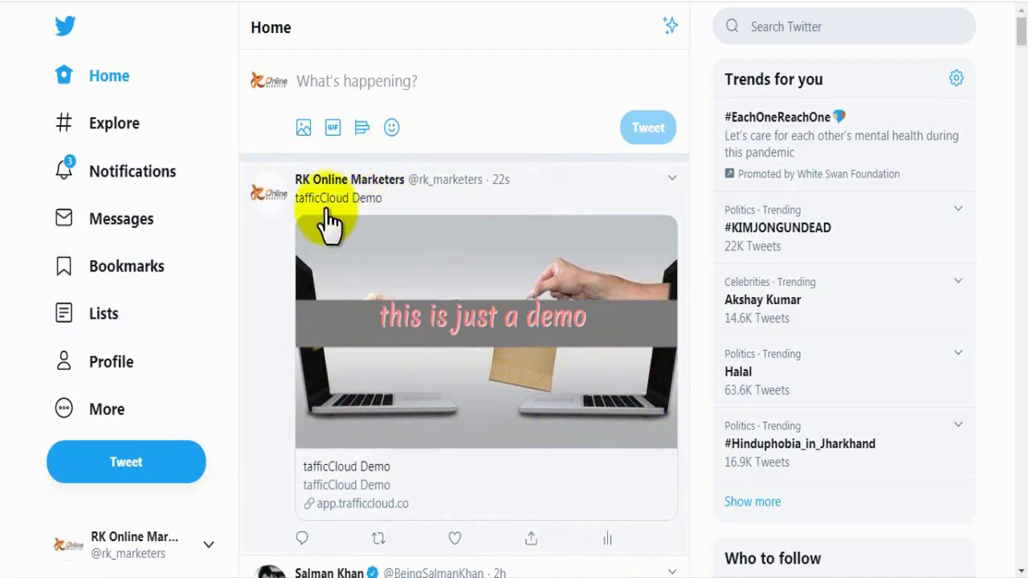
- Verify the published campaign by opening the Twitter post's redirect link and viewing the post on Imgur
click(412, 378)
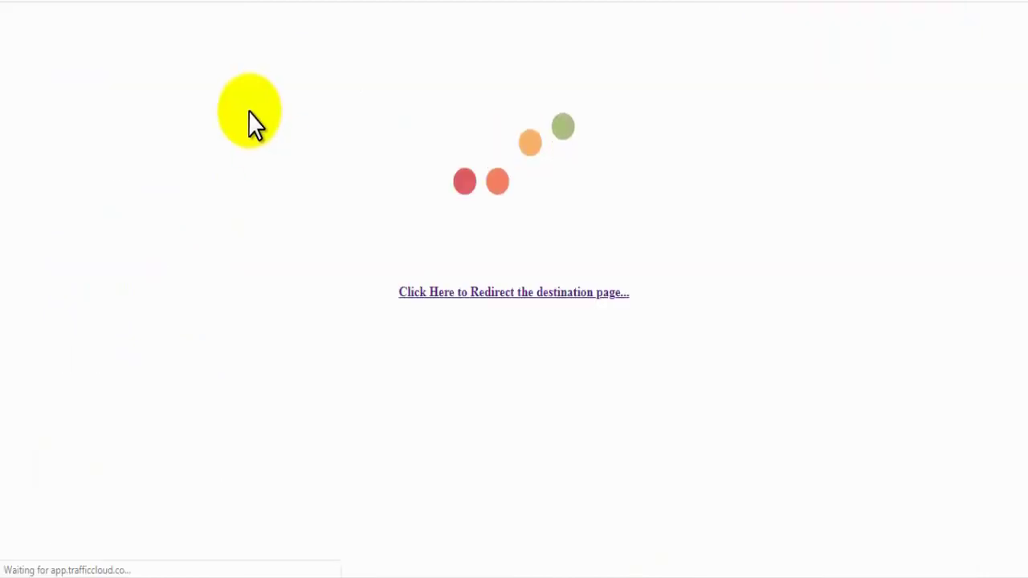
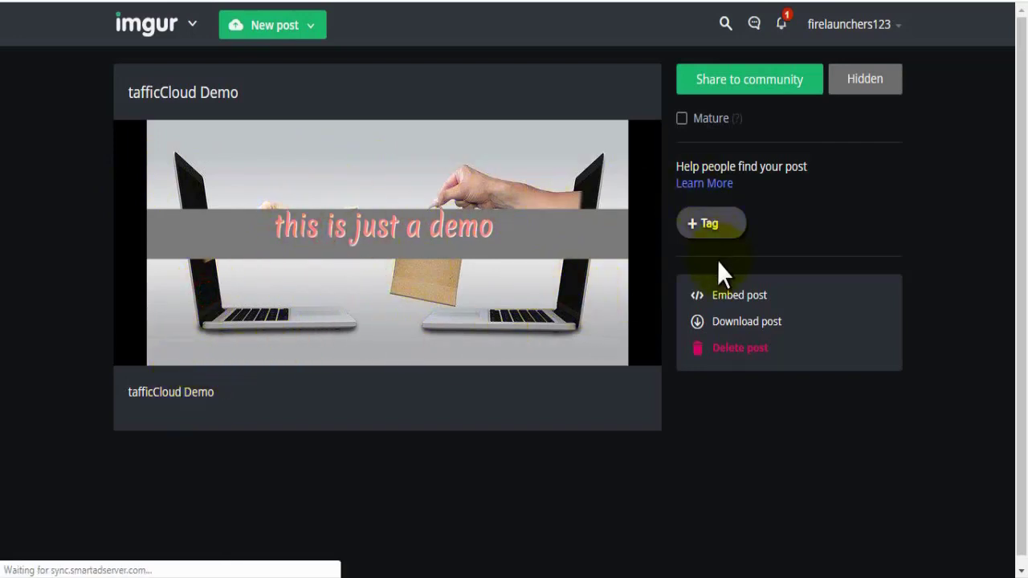
mouse_move(567, 315)
click(633, 151)
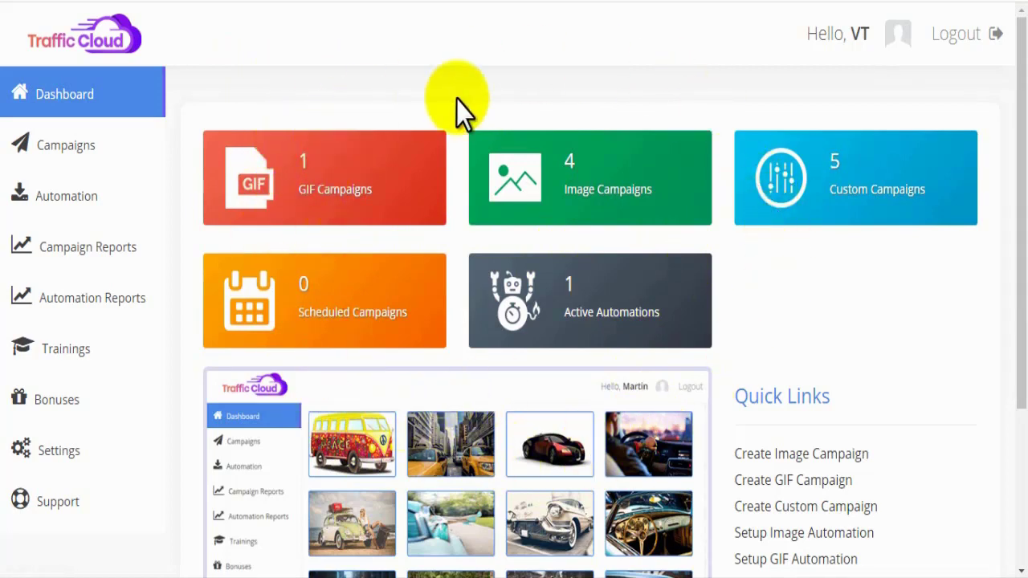
- Start a new custom campaign in Traffic Cloud and name it "tafficCloud Demo"
click(88, 147)
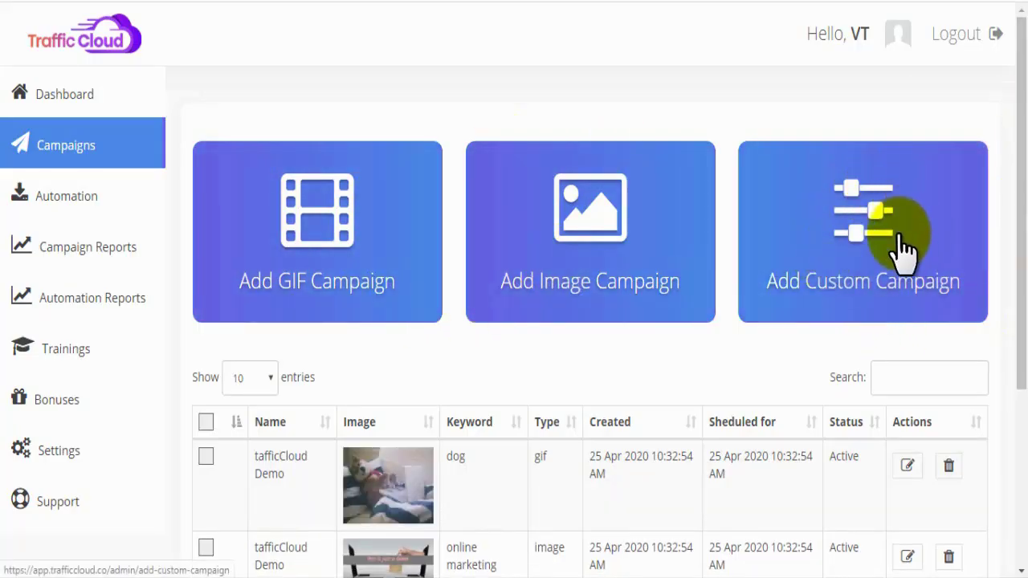
click(879, 215)
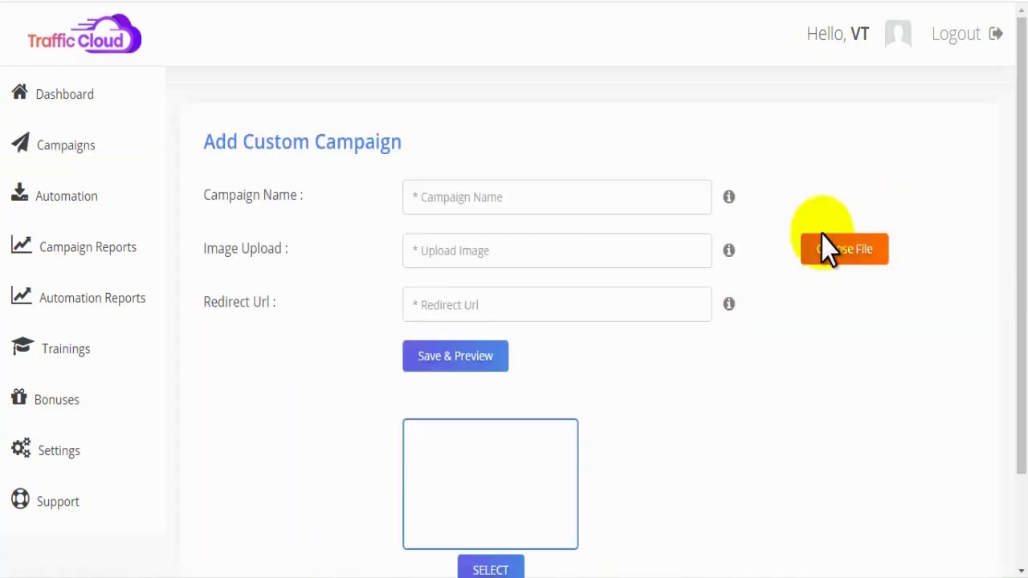
click(488, 197)
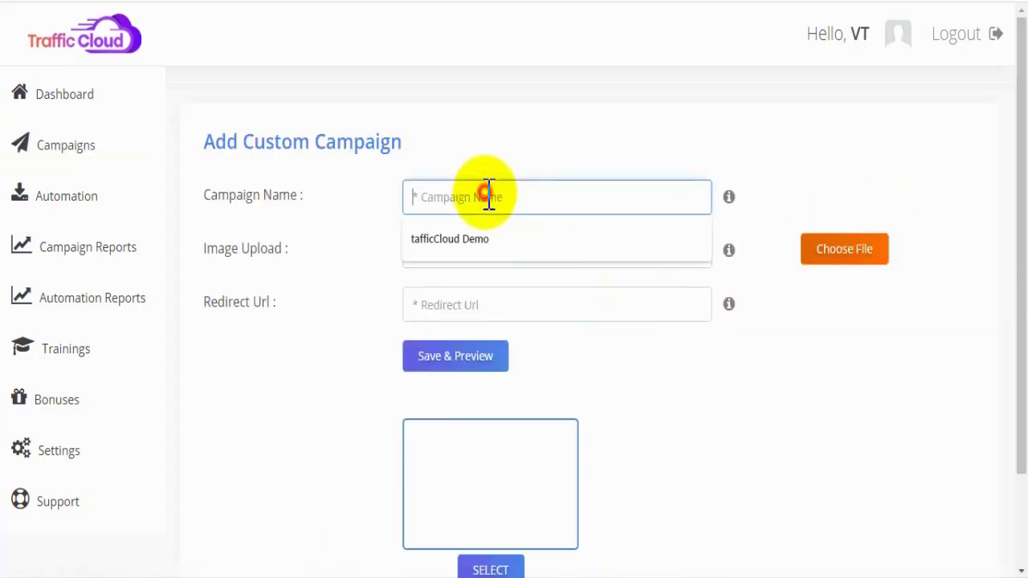
click(501, 196)
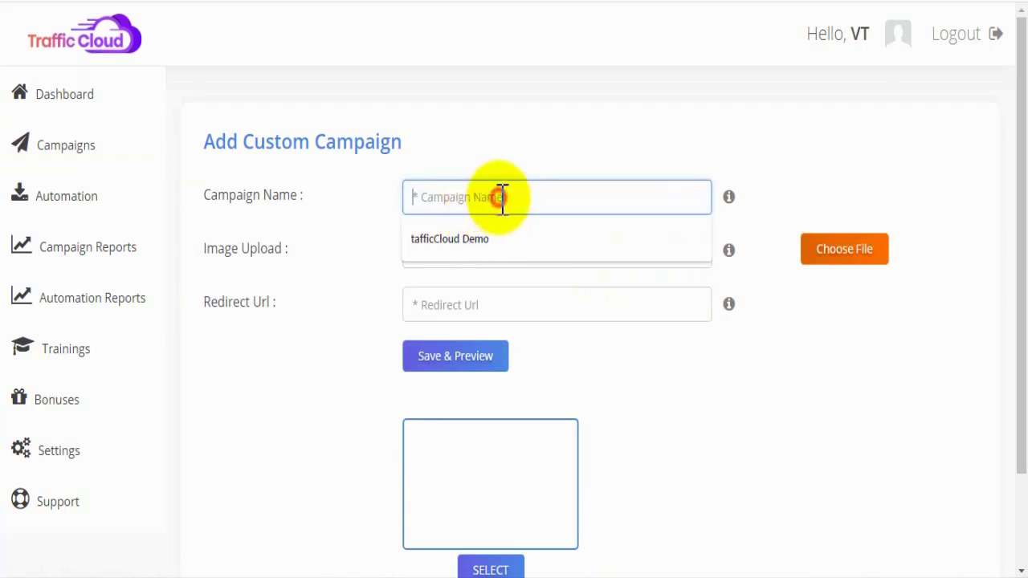
click(481, 239)
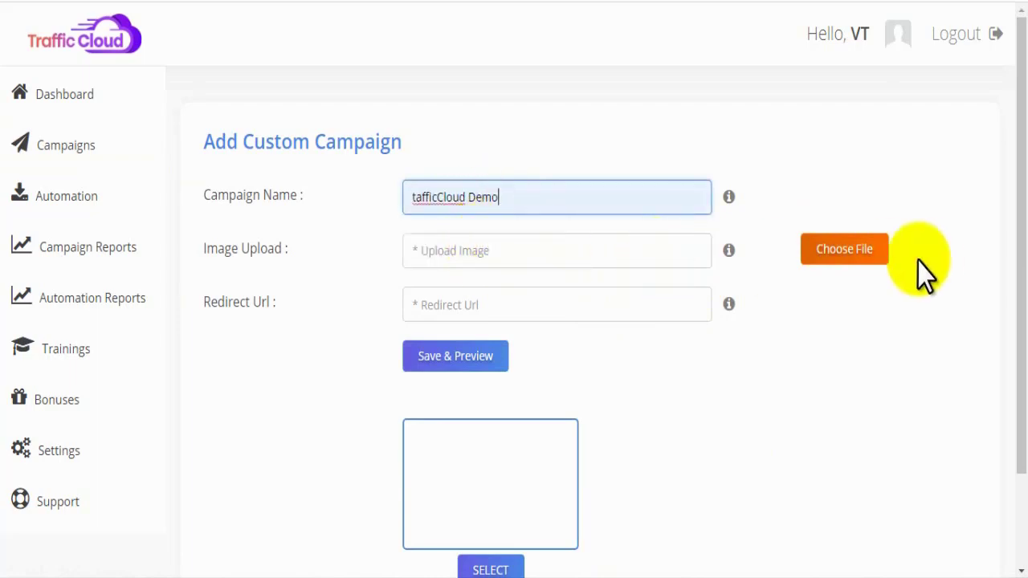
- Upload the online-marketing JPEG from the Desktop as the custom campaign's image
click(574, 252)
drag(296, 248, 217, 255)
click(843, 258)
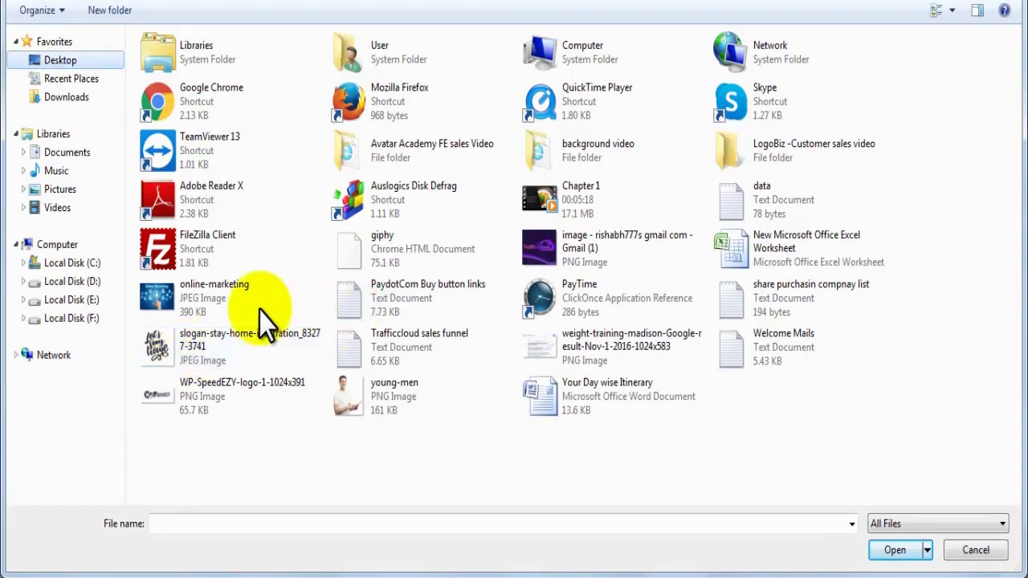
click(185, 303)
click(891, 550)
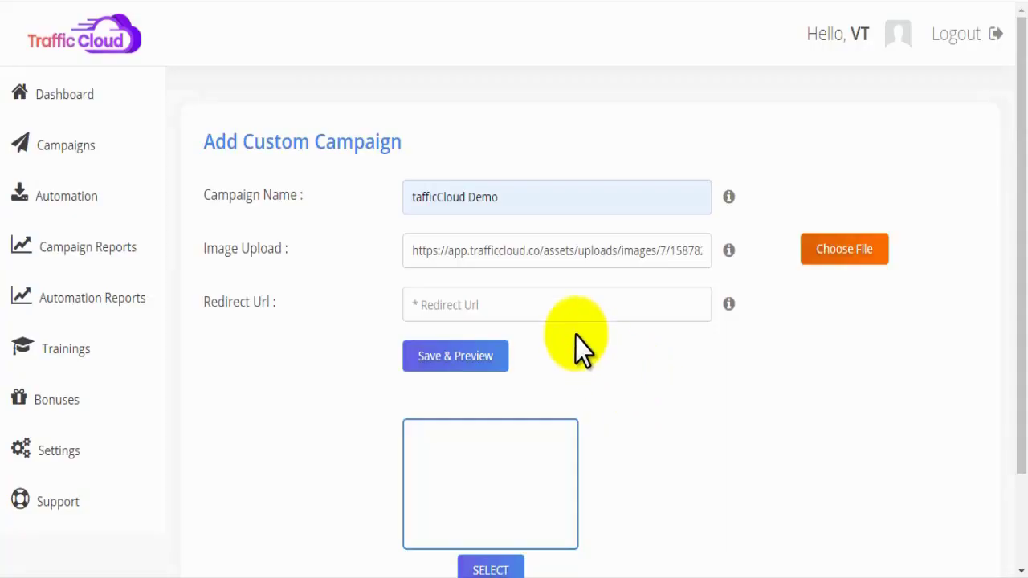
drag(412, 256, 791, 264)
click(778, 349)
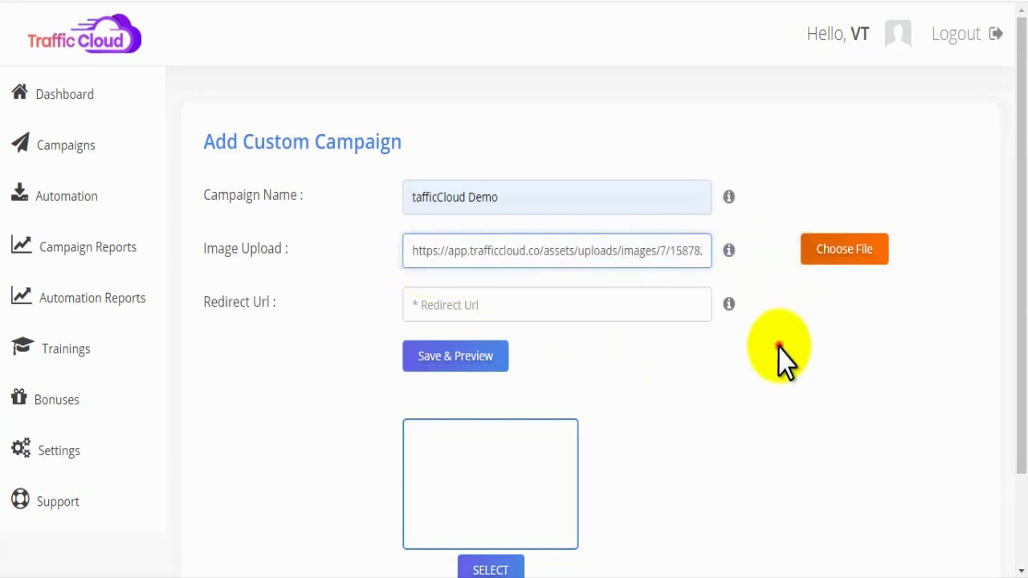
click(484, 305)
click(464, 348)
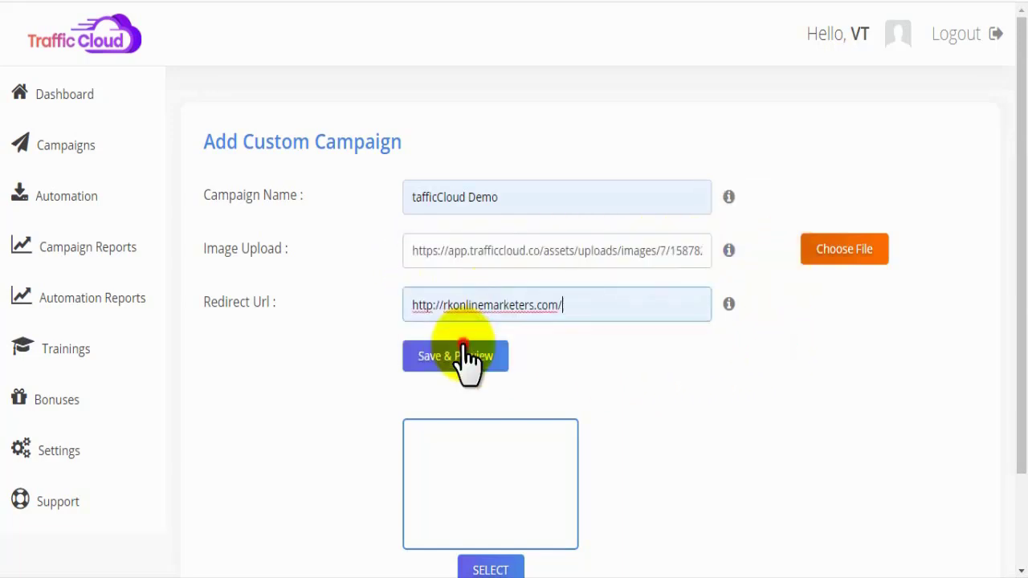
scroll(1010, 386, down, 1)
click(426, 274)
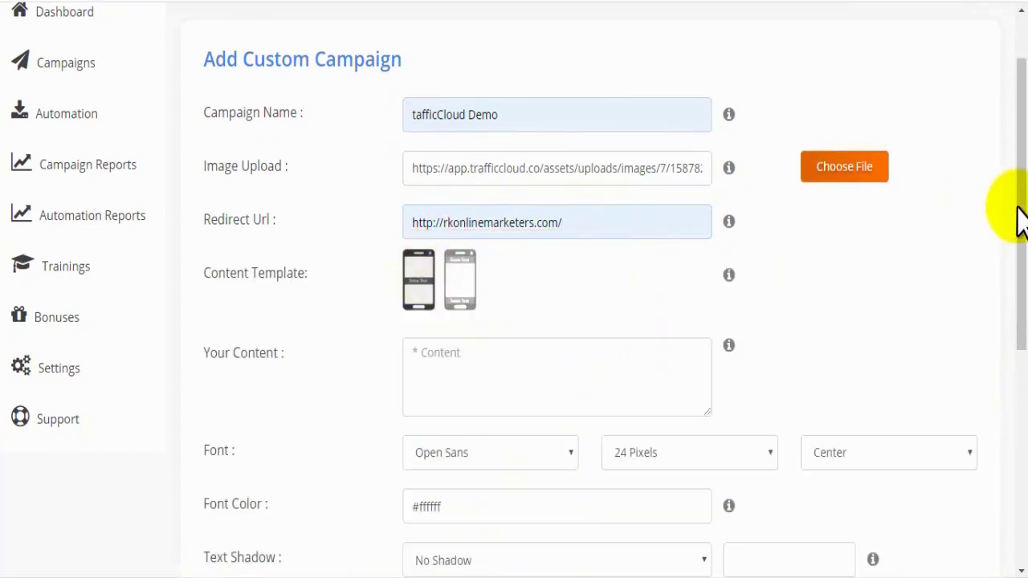
- Choose the header-and-footer content template and enter "this is just a demo" as both the content and the footer content
drag(1020, 214, 1020, 235)
click(476, 241)
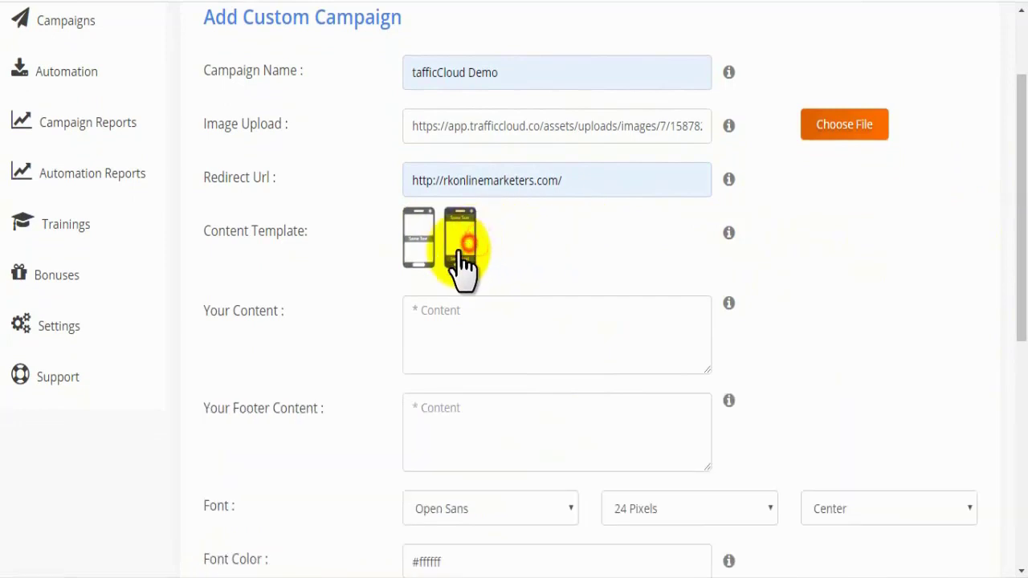
click(423, 255)
click(456, 250)
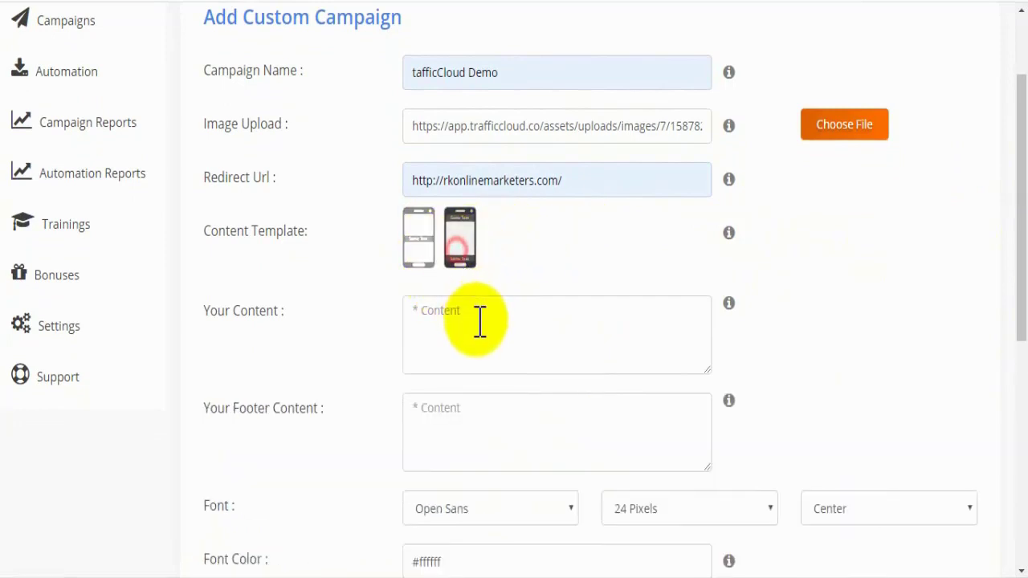
click(464, 322)
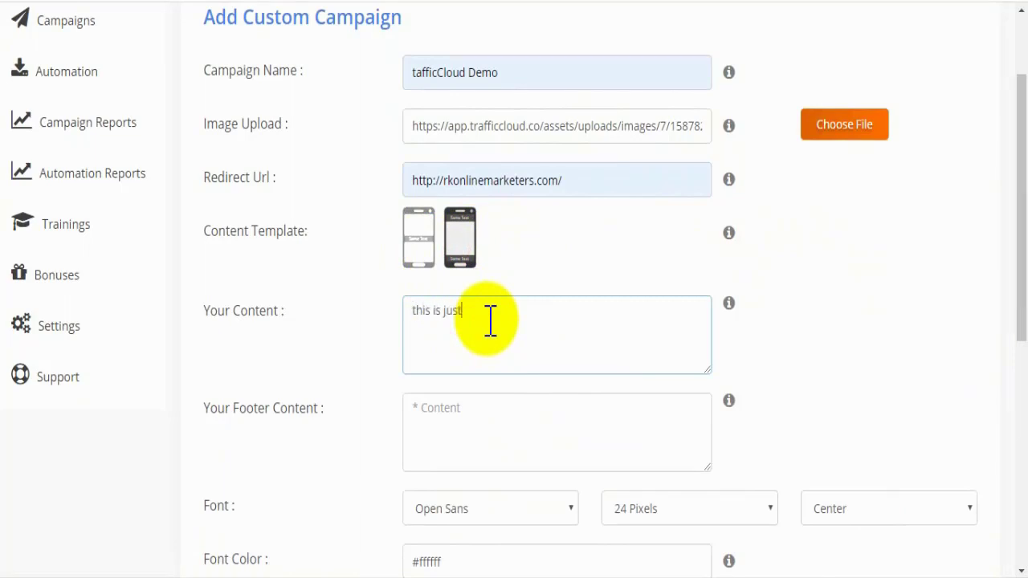
click(470, 433)
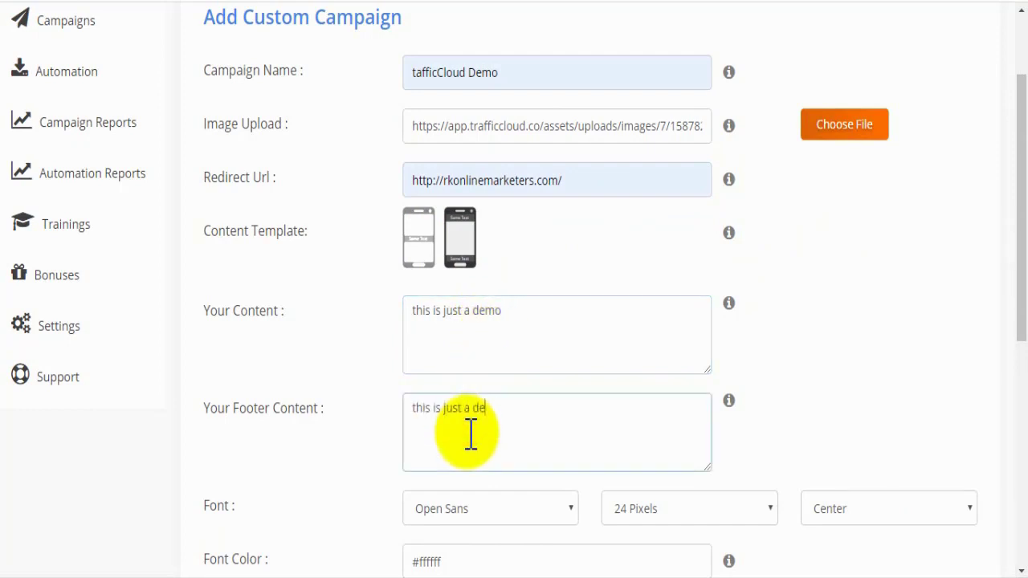
- Set the overlay text's font to Source Sans Pro at 28 pixels with center alignment
drag(1020, 259, 1012, 362)
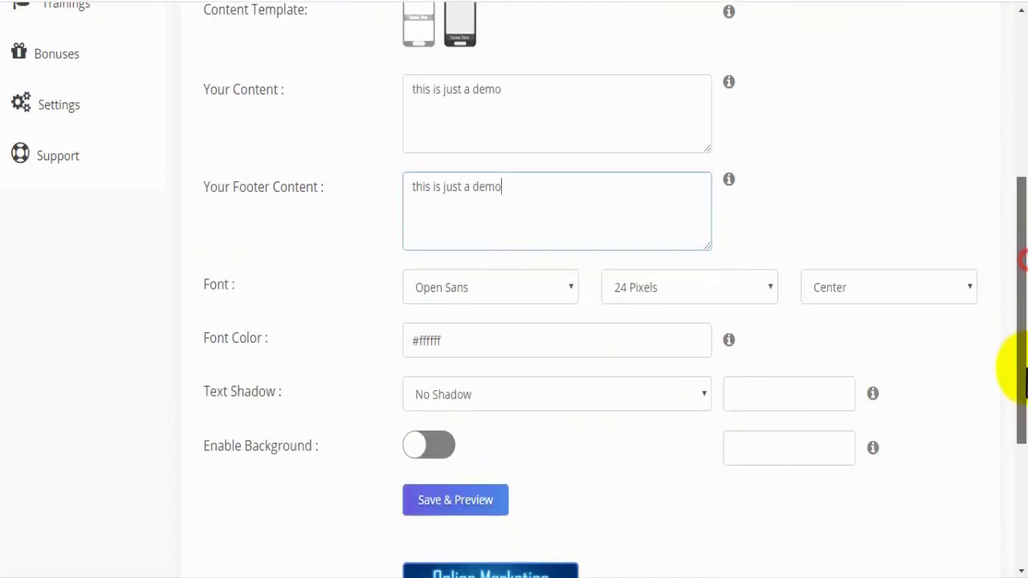
click(218, 275)
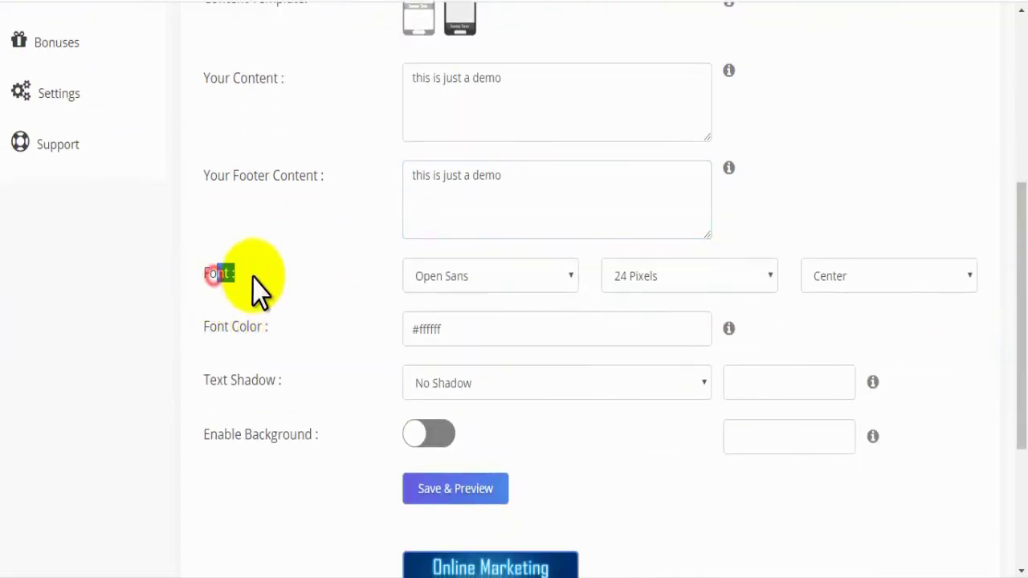
click(442, 282)
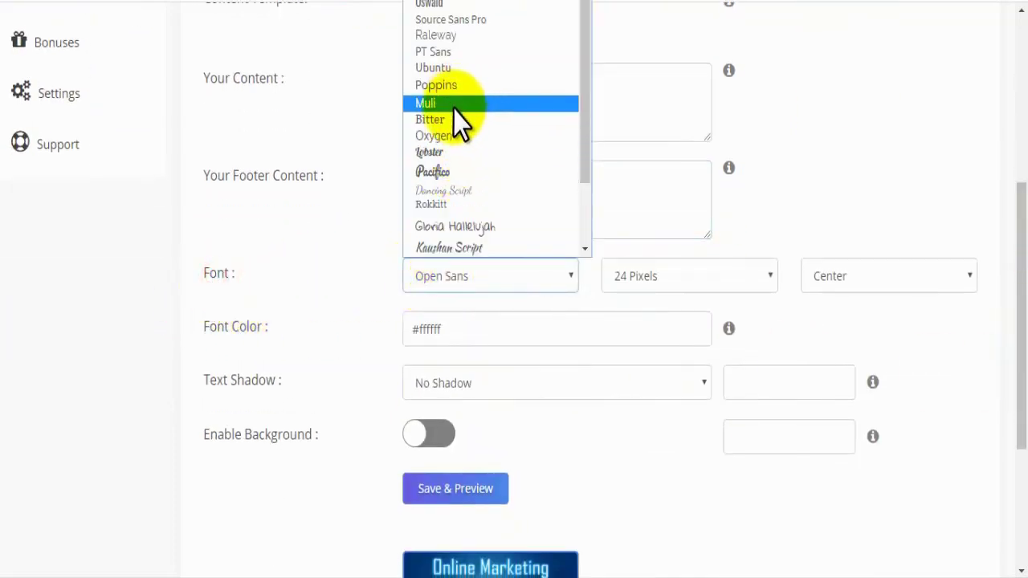
click(453, 19)
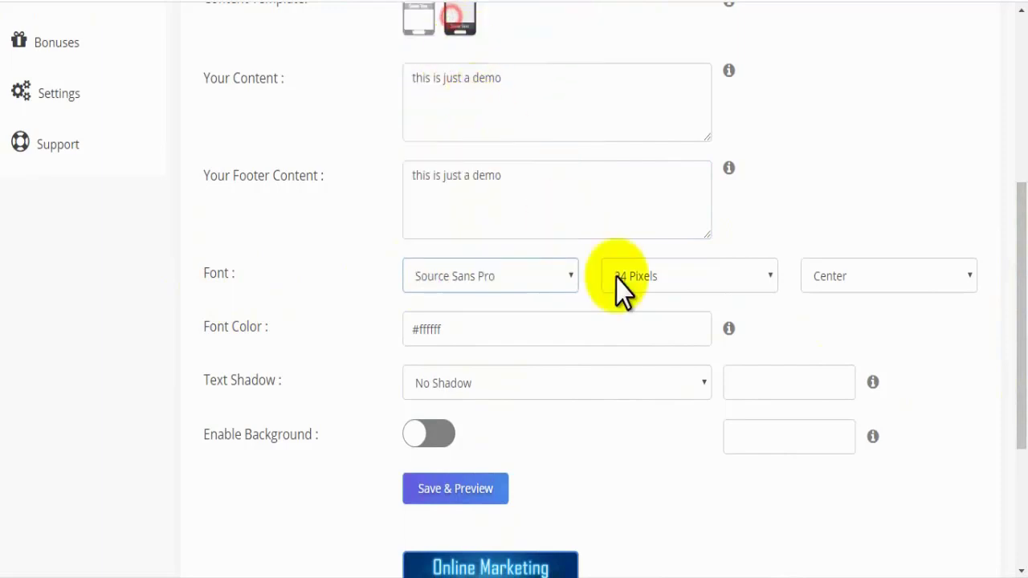
click(647, 277)
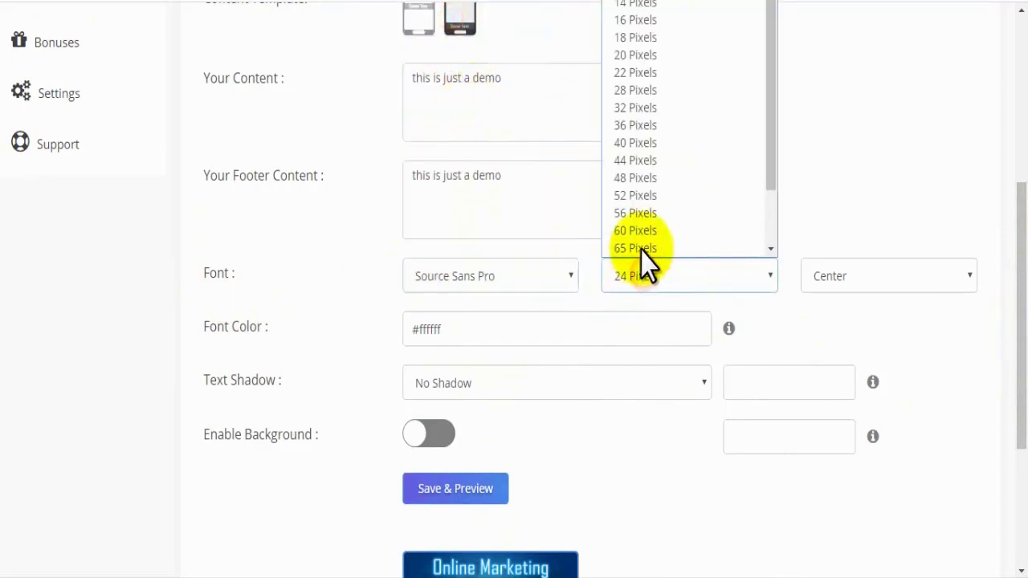
click(637, 97)
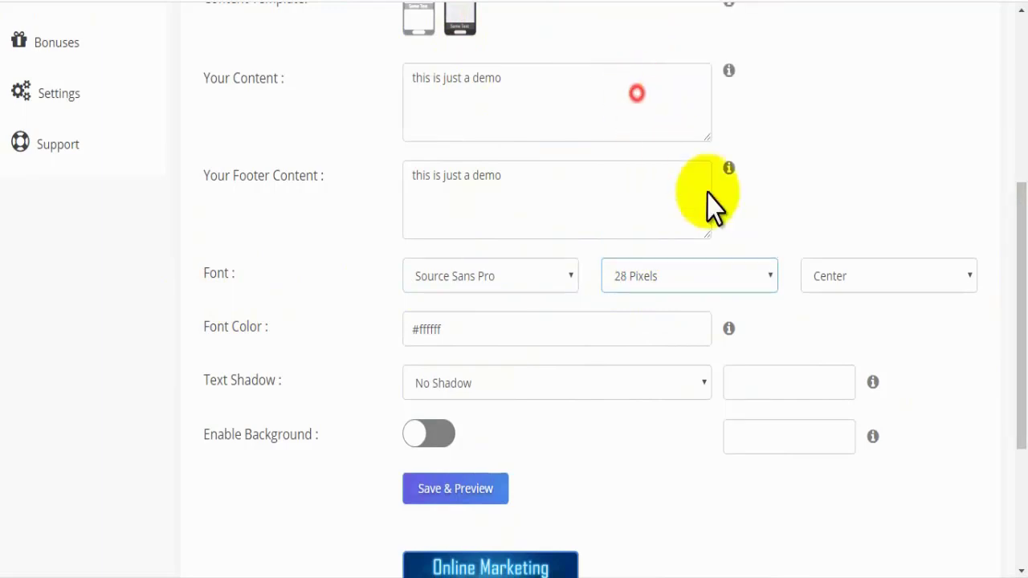
click(849, 275)
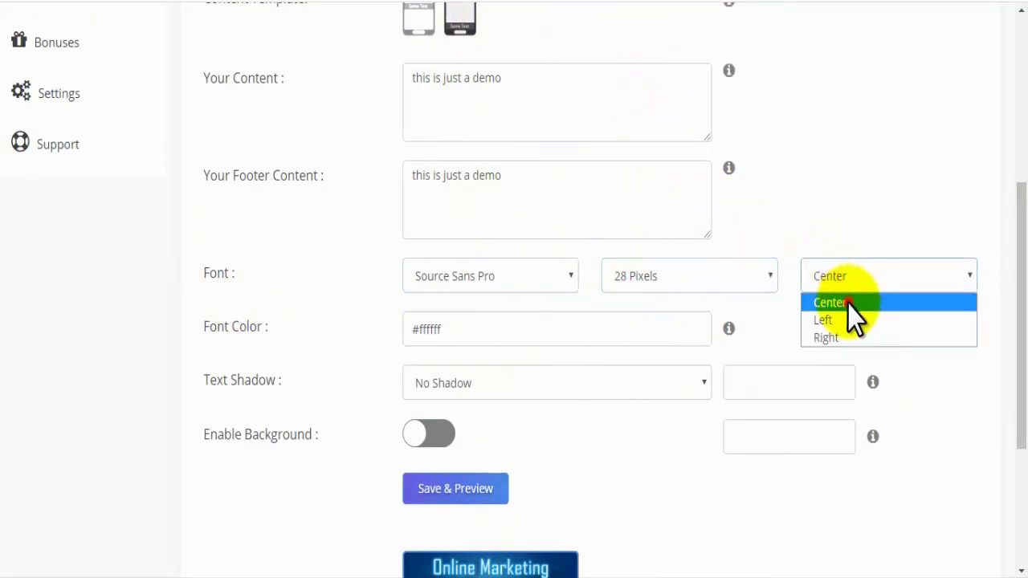
click(848, 303)
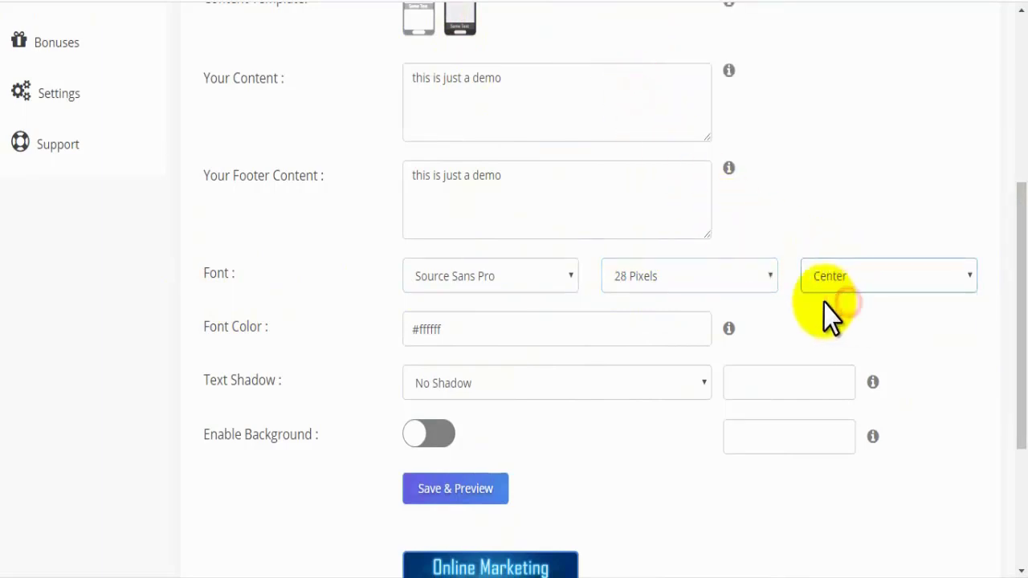
- Set the overlay text's font color to red #ff5050
click(517, 345)
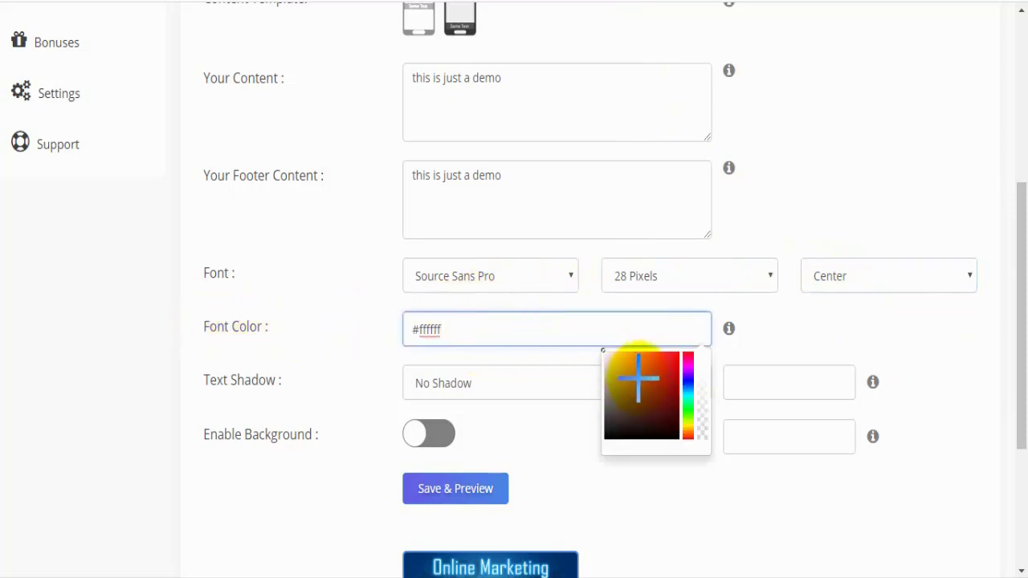
mouse_move(634, 386)
mouse_down()
mouse_move(631, 362)
mouse_move(686, 340)
mouse_move(706, 353)
mouse_up()
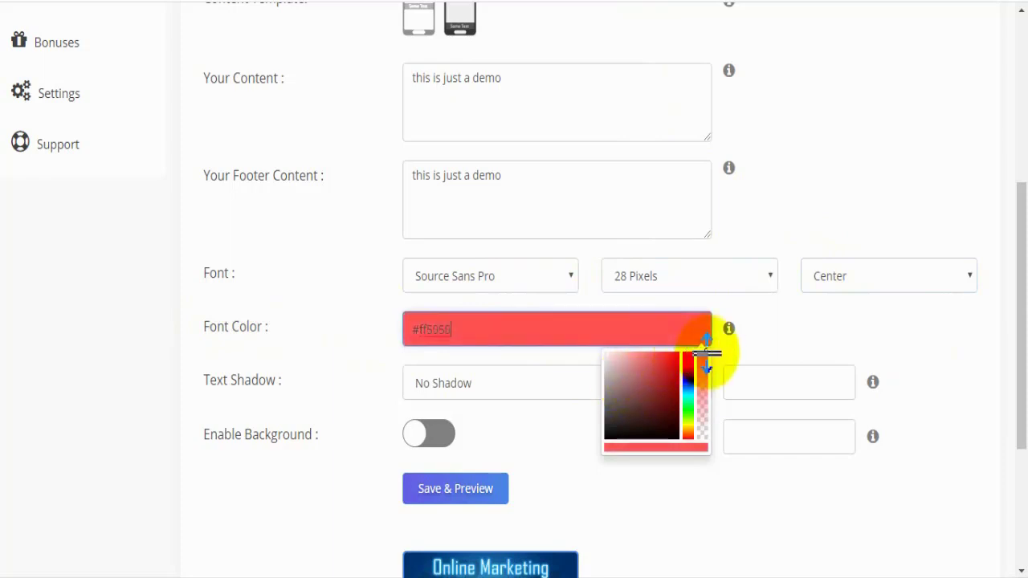
click(776, 321)
- Give the overlay text a 2-pixel shadow in the color #ffffff
drag(280, 380, 203, 384)
click(511, 386)
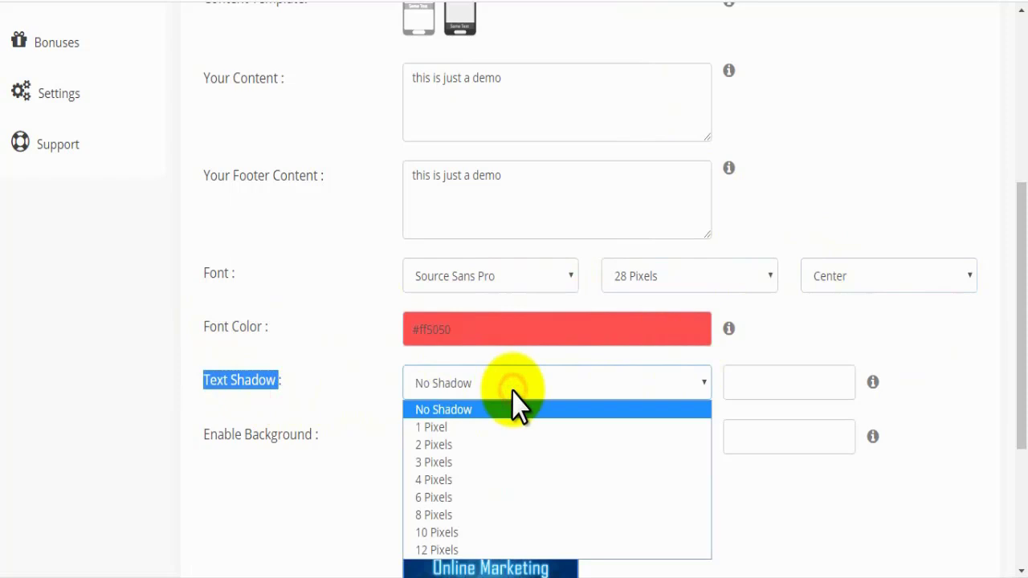
click(483, 445)
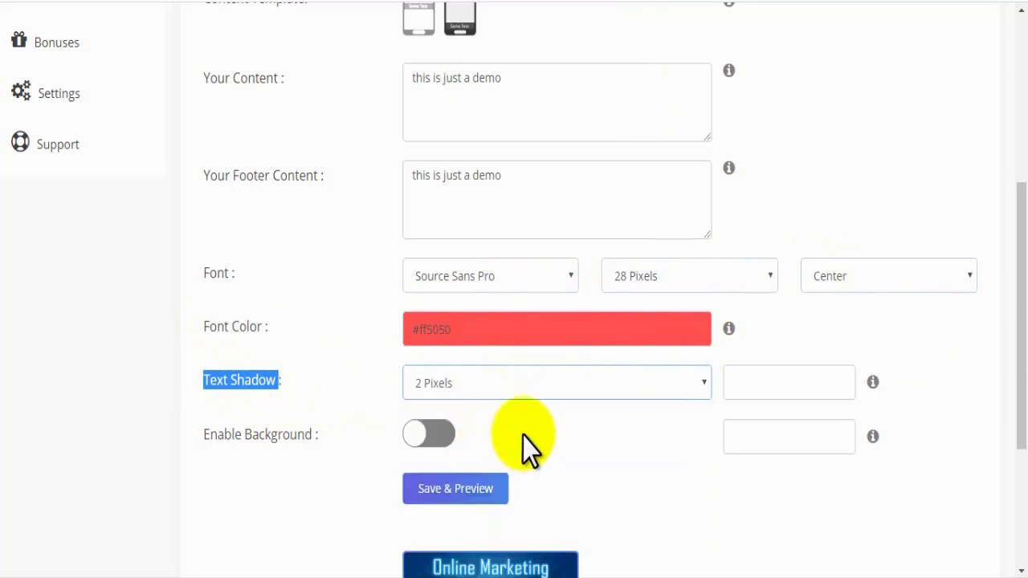
click(794, 382)
text(#ffffff)
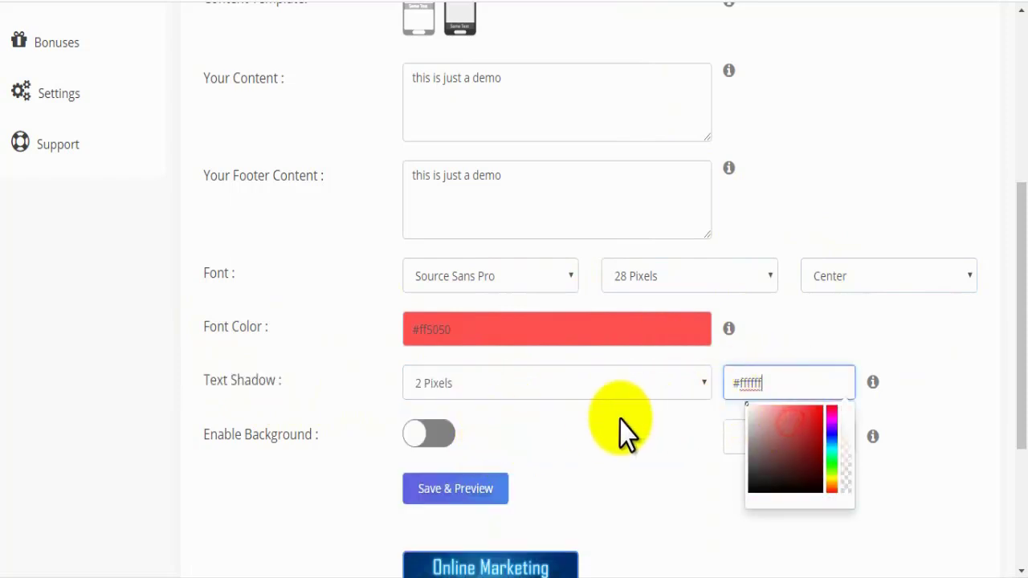
click(619, 418)
- Enable a dark gray background behind the overlay text and save the campaign with a preview
triple_click(261, 448)
click(425, 452)
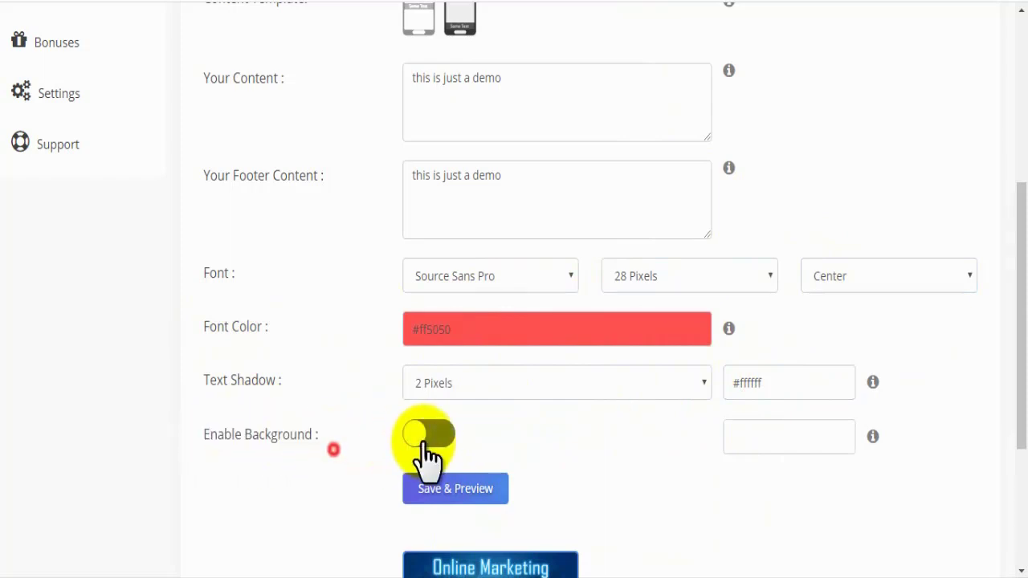
click(775, 434)
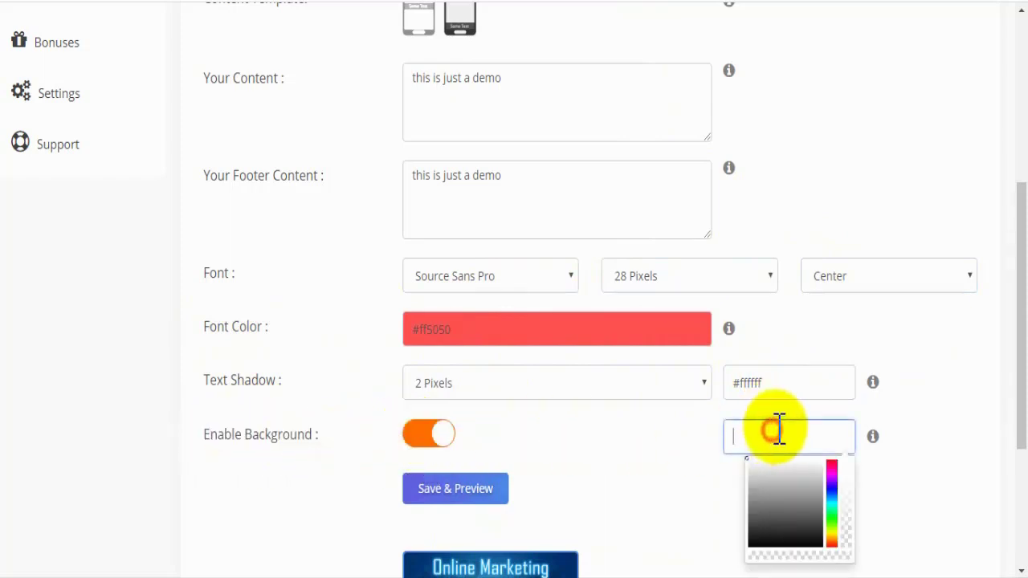
click(799, 485)
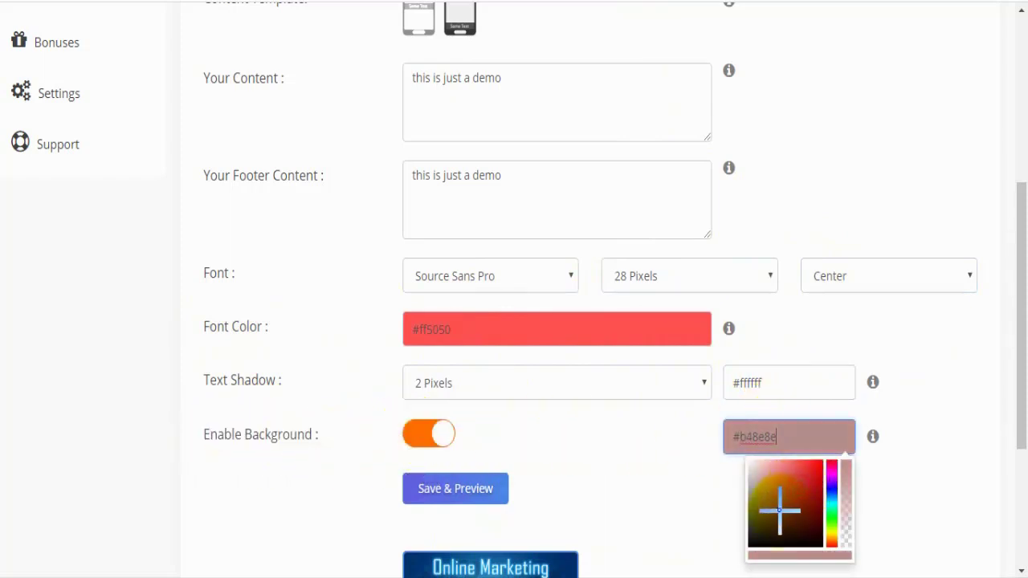
mouse_move(778, 510)
mouse_down()
mouse_move(787, 482)
mouse_move(808, 539)
mouse_move(830, 557)
mouse_move(747, 565)
mouse_up()
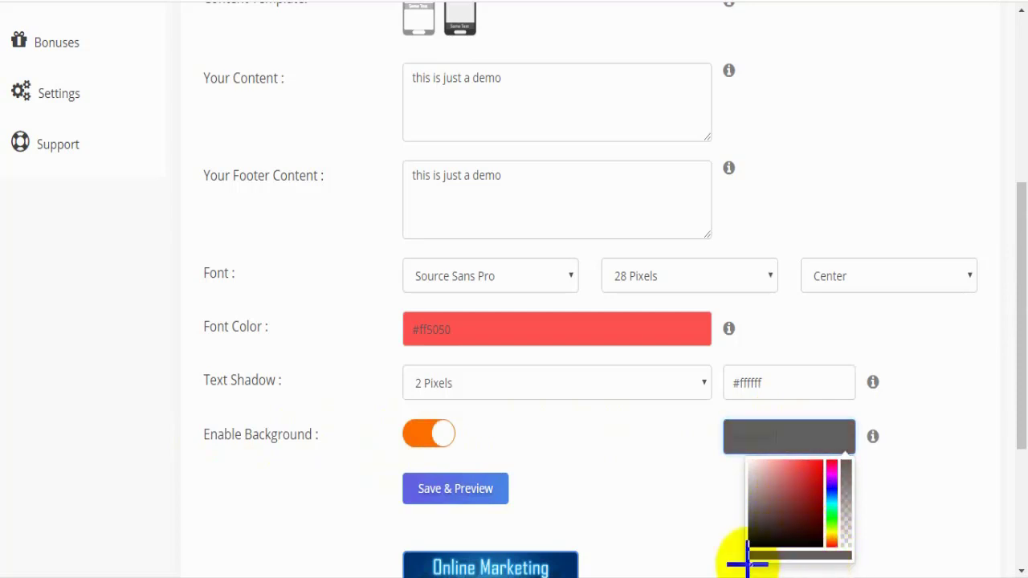
drag(1020, 356, 1020, 493)
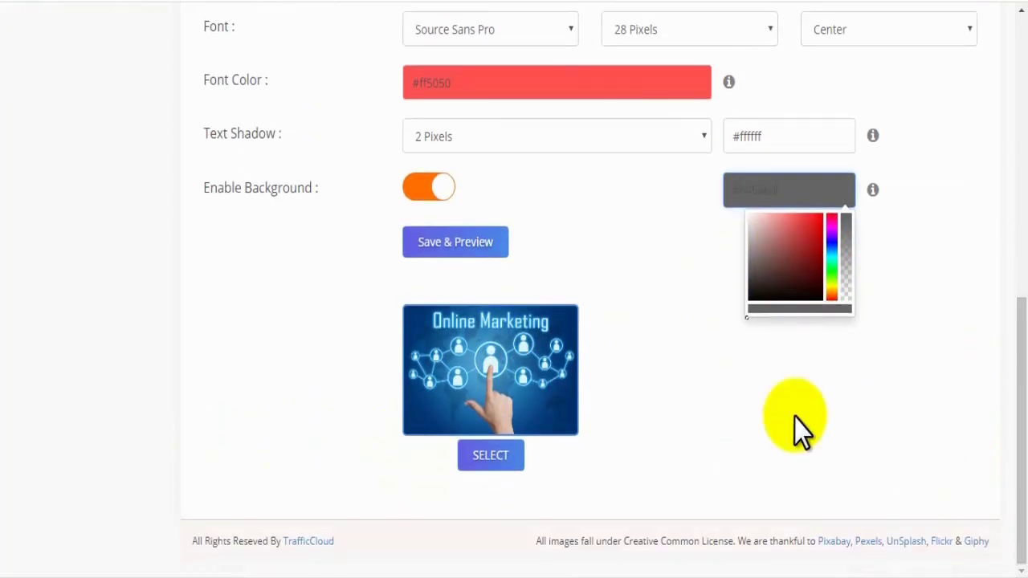
click(452, 243)
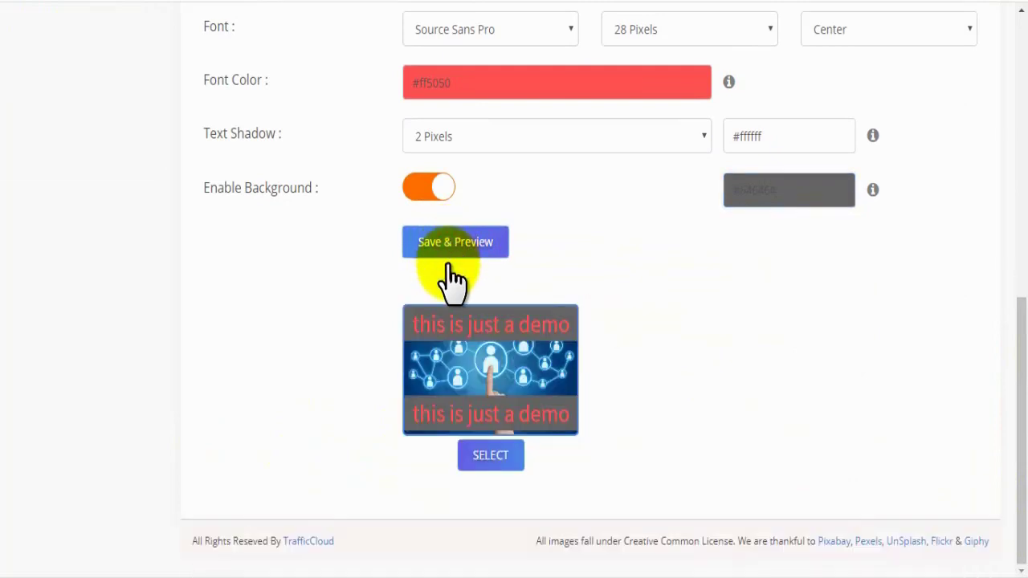
- Select the previewed image for promotion and choose the rk_marketers Twitter timeline and rk online LinkedIn timeline as platforms
click(477, 454)
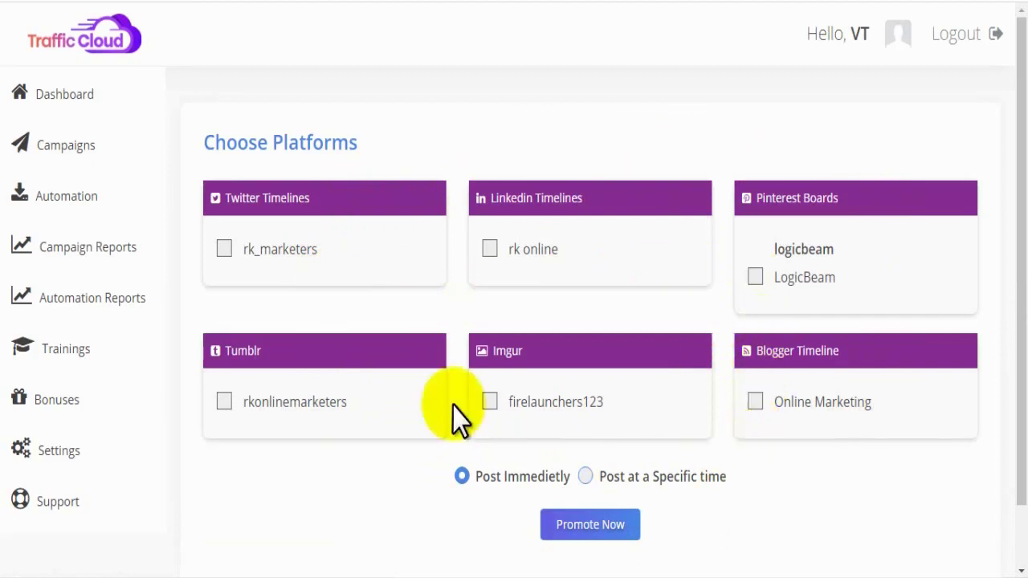
click(225, 250)
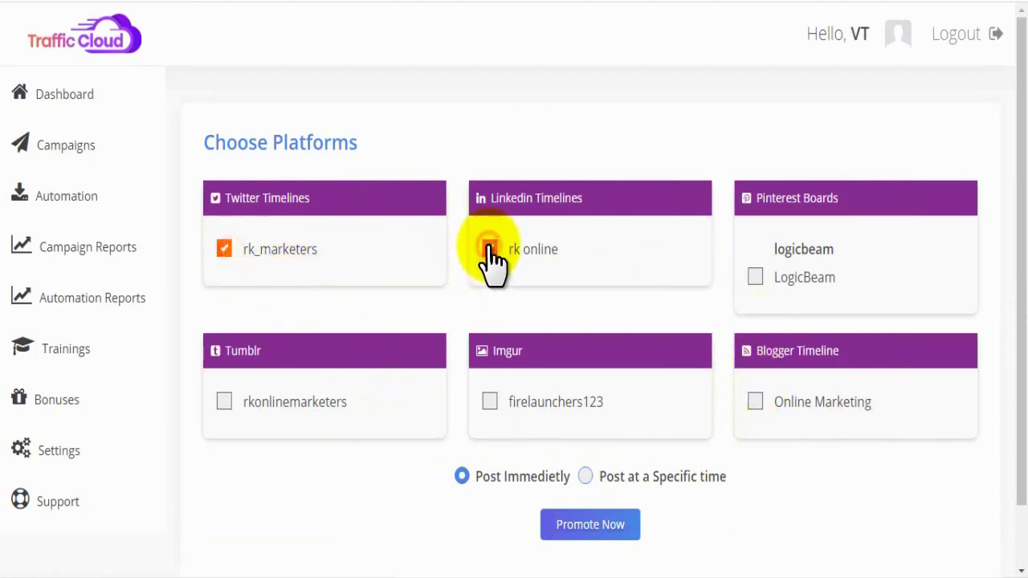
click(585, 477)
click(608, 526)
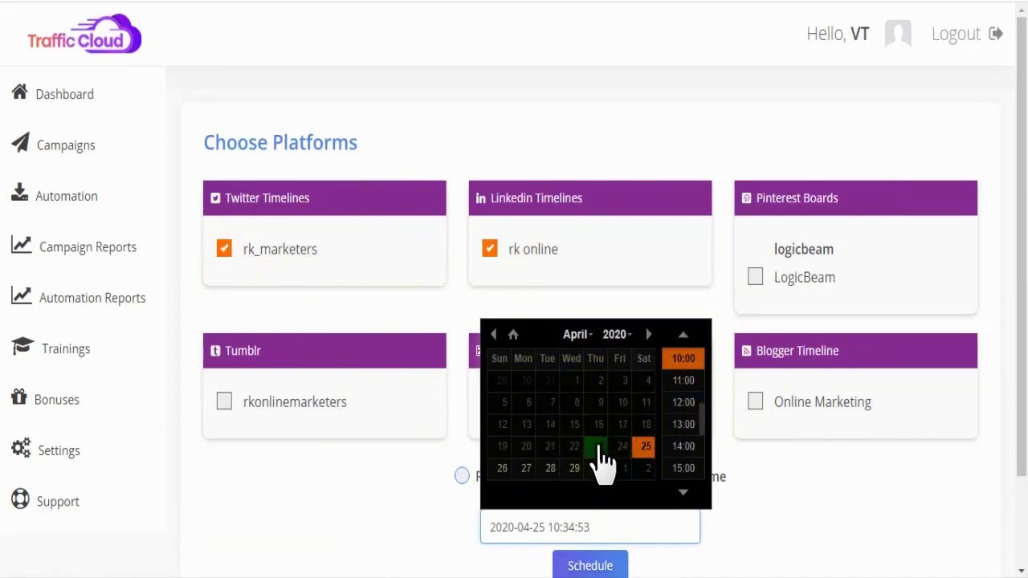
click(625, 524)
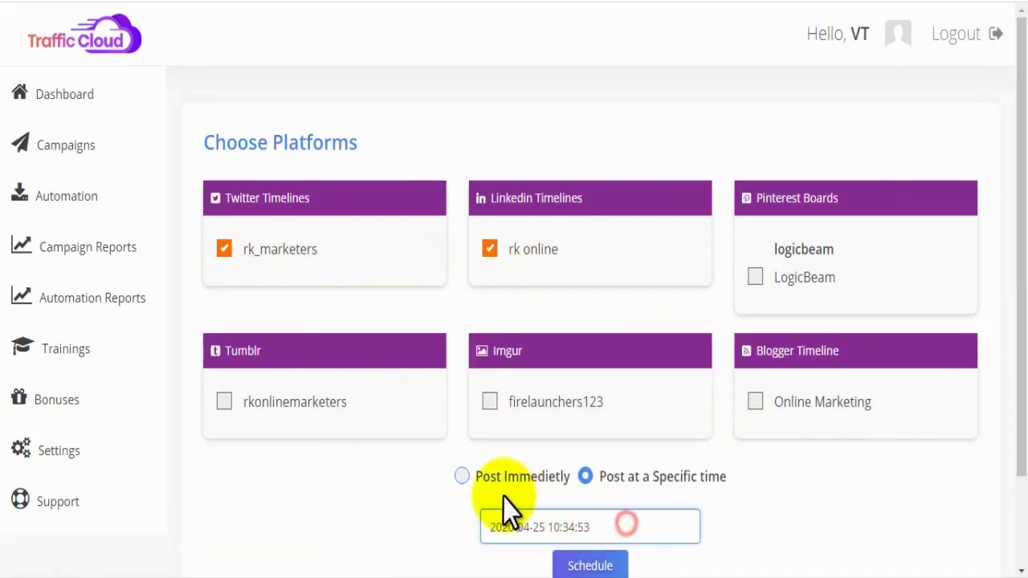
click(464, 477)
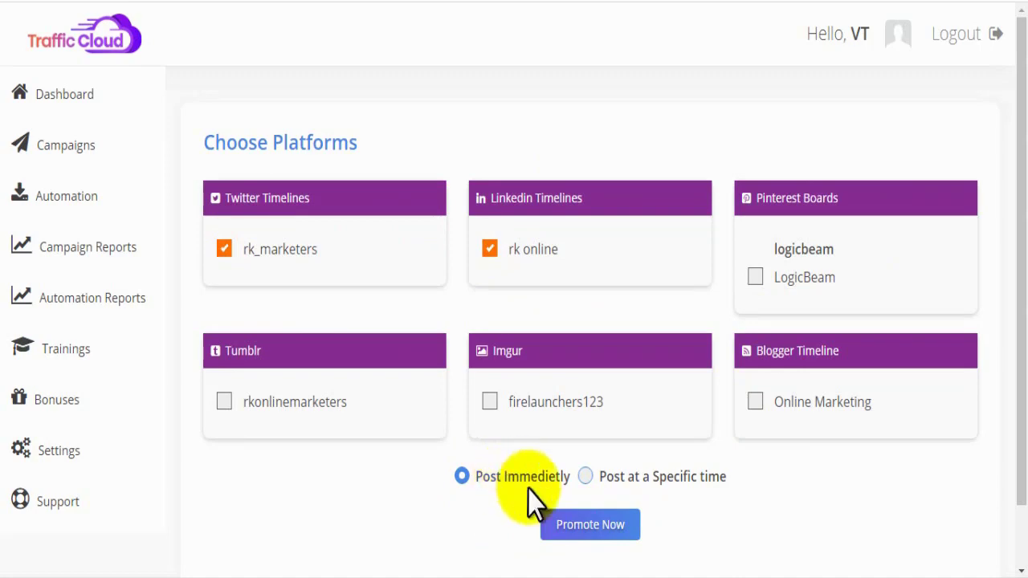
- Publish the custom campaign immediately to the chosen Twitter and LinkedIn timelines
click(573, 530)
scroll(566, 534, down, 1)
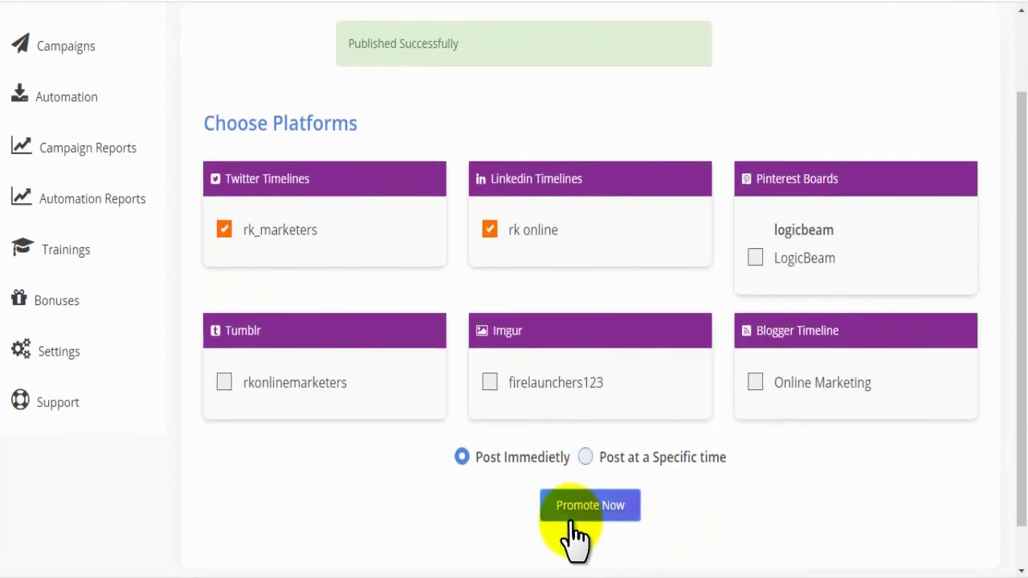
mouse_move(479, 52)
mouse_down()
mouse_move(347, 50)
mouse_move(491, 51)
mouse_up()
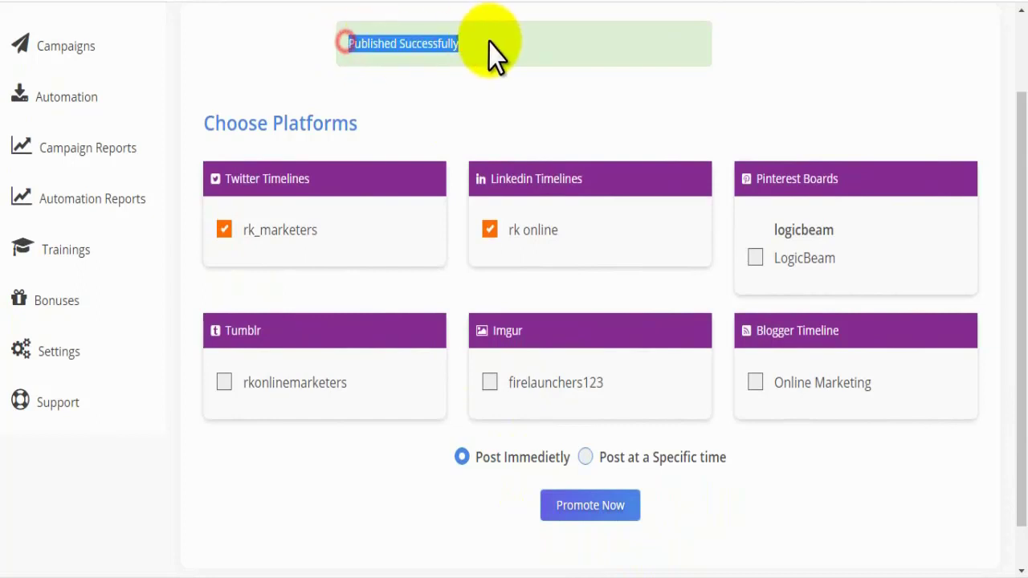
click(489, 45)
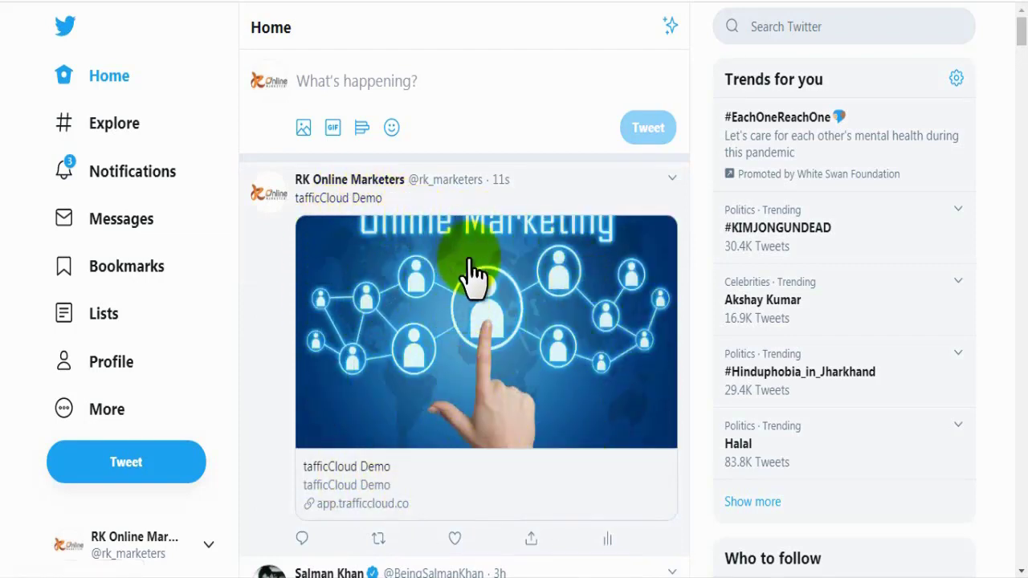
- Check the published campaign post and its link on Twitter and in the LinkedIn account's posts and activity
click(481, 433)
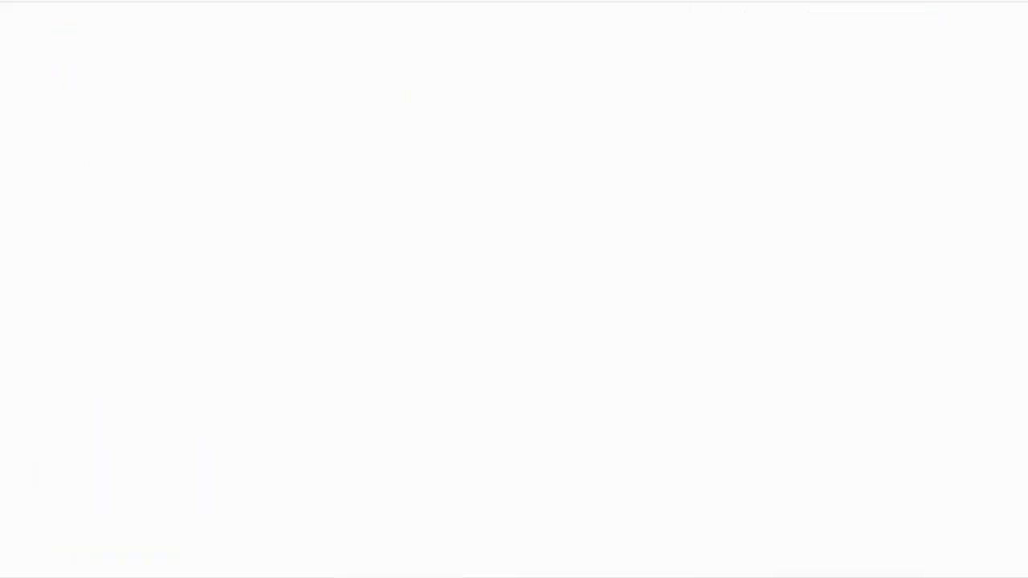
key(Return)
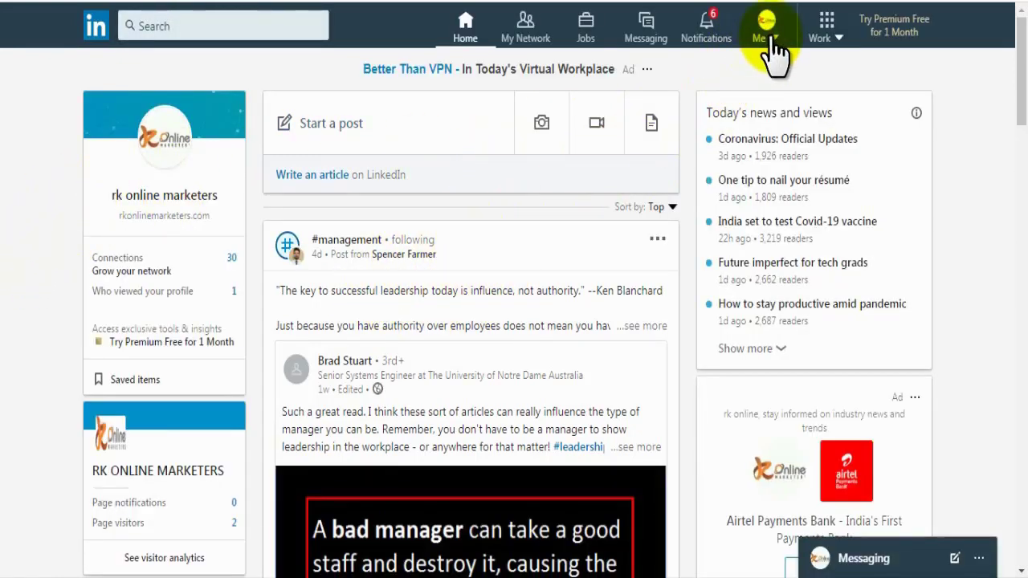
click(764, 26)
click(624, 353)
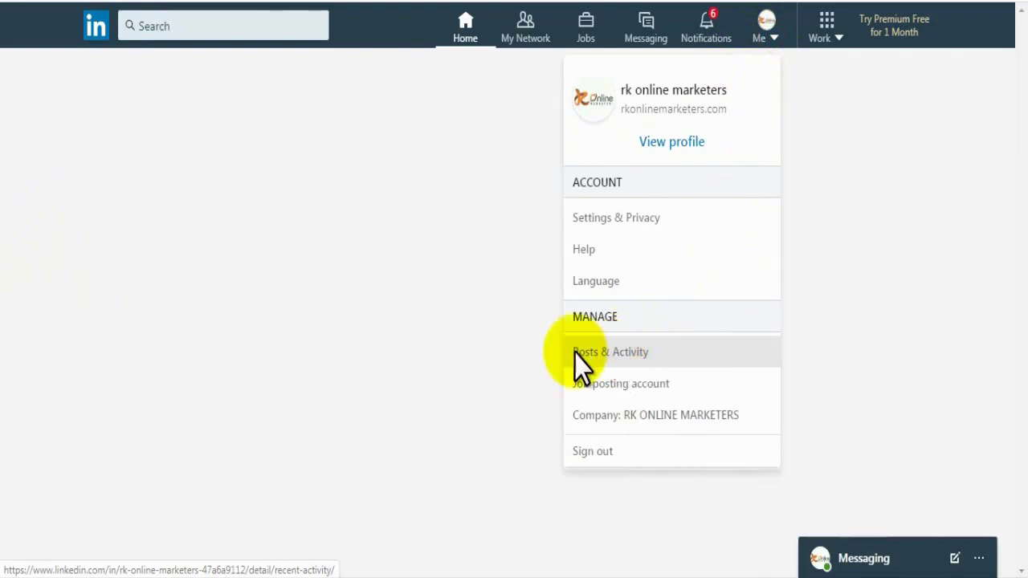
click(7, 269)
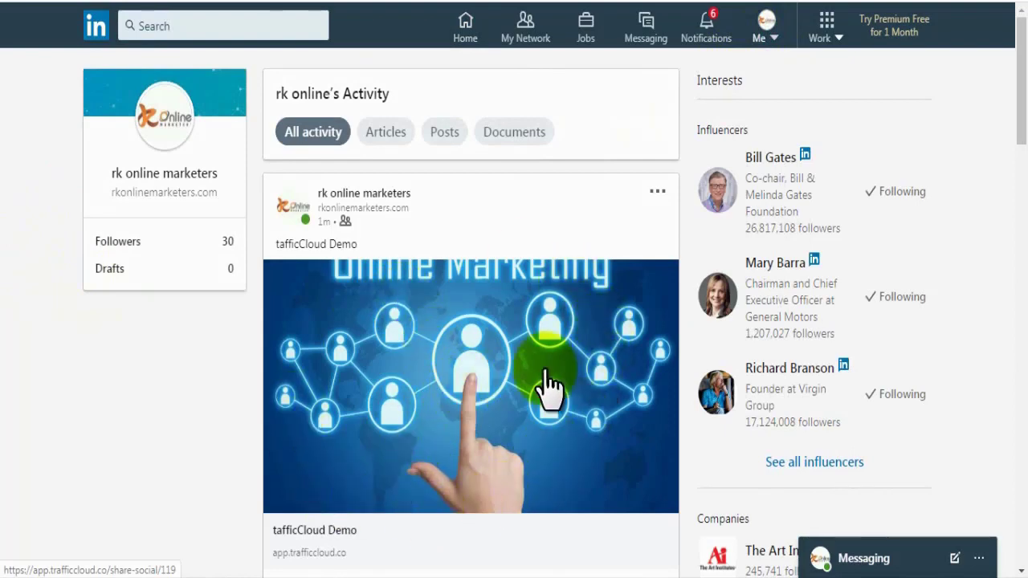
scroll(1011, 152, down, 2)
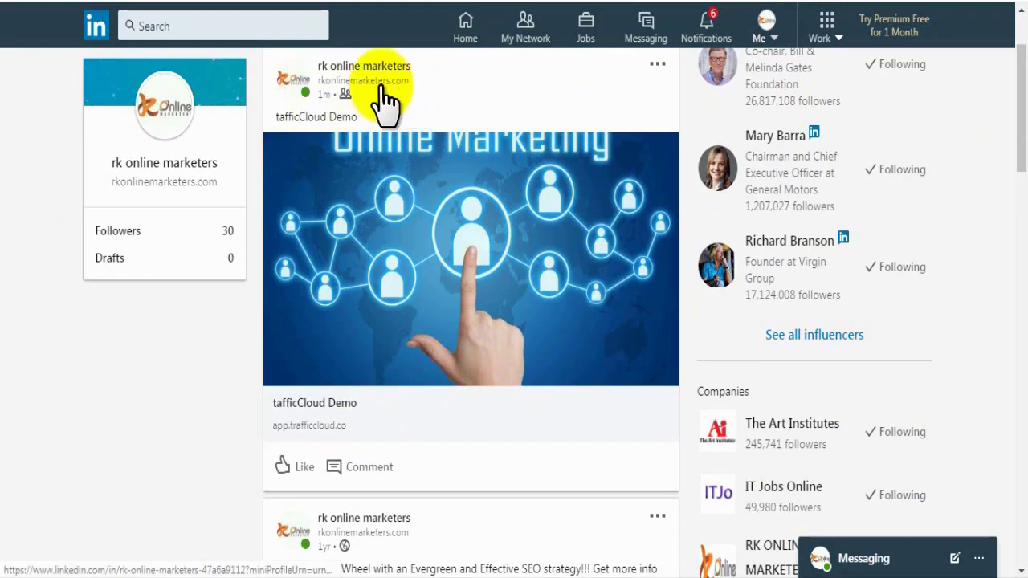
click(416, 241)
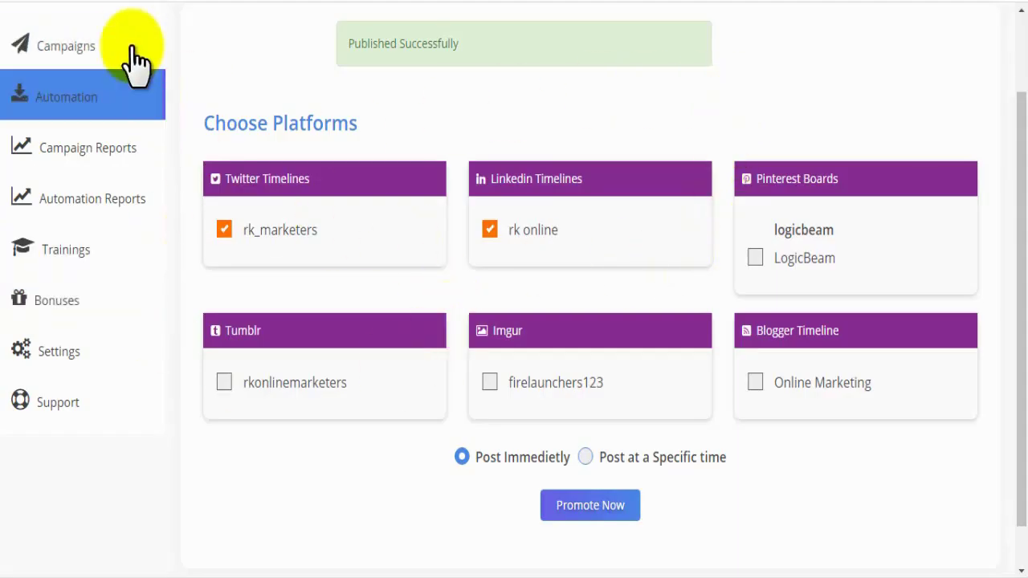
- Return to Traffic Cloud and start a new GIF automation named "online marketing" with the keyword "social media Ads"
scroll(1009, 150, up, 2)
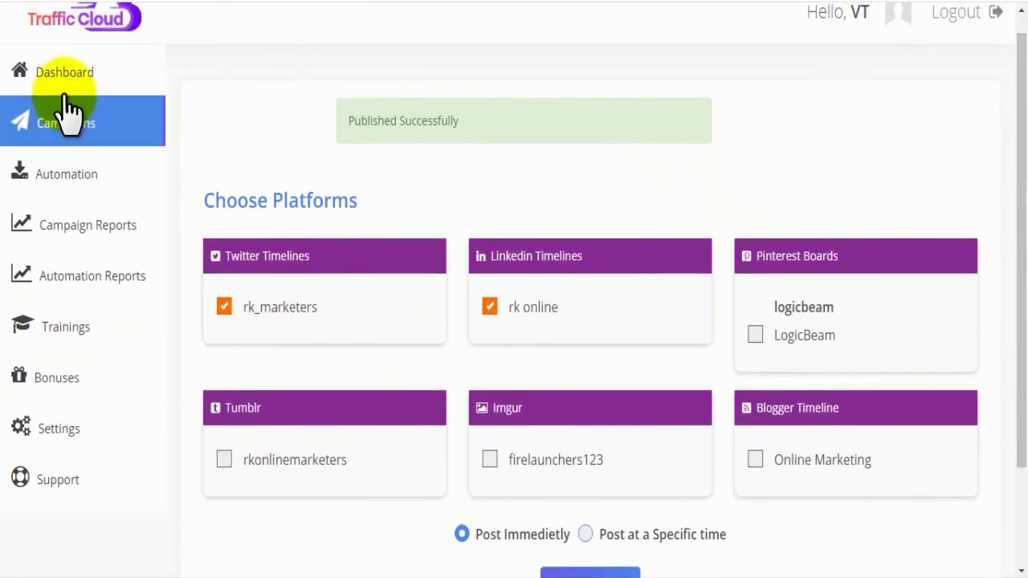
click(70, 84)
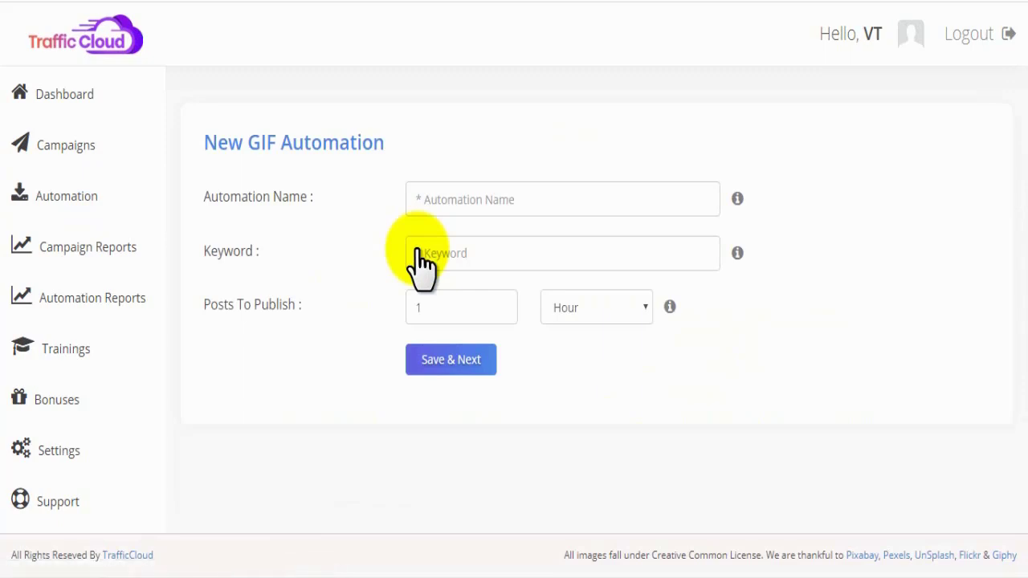
click(454, 200)
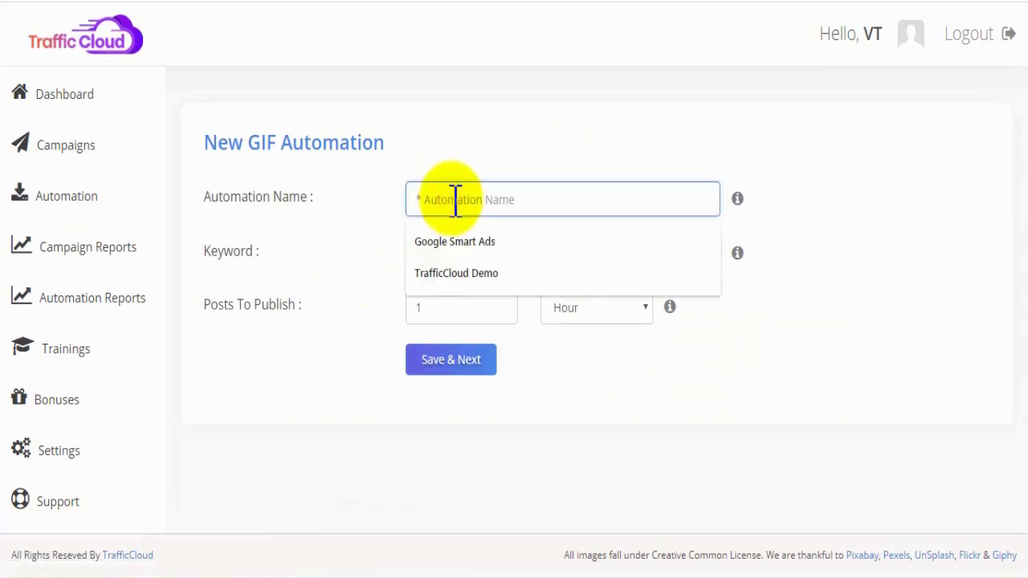
text(online marketing)
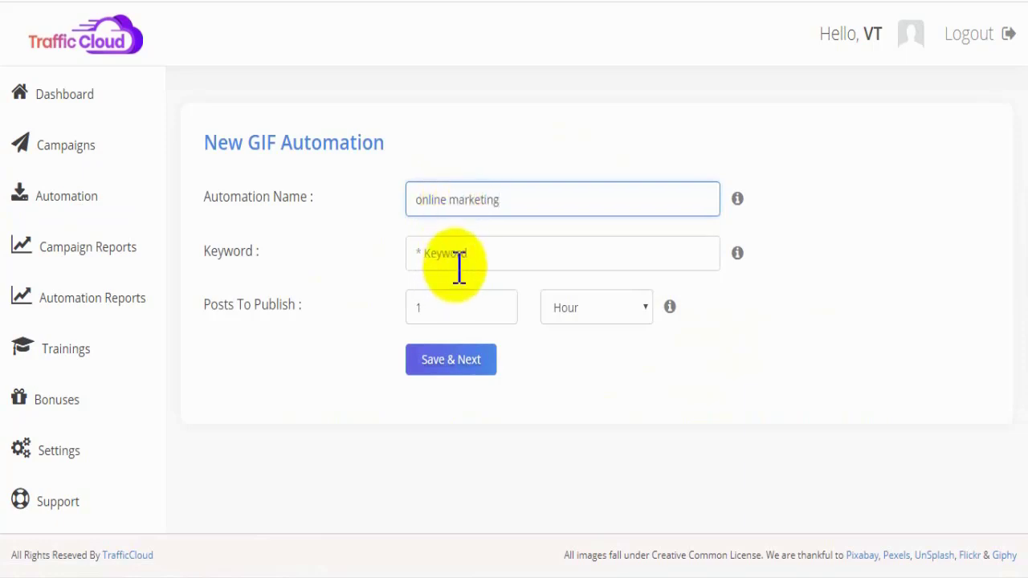
click(458, 256)
text(social media Ads)
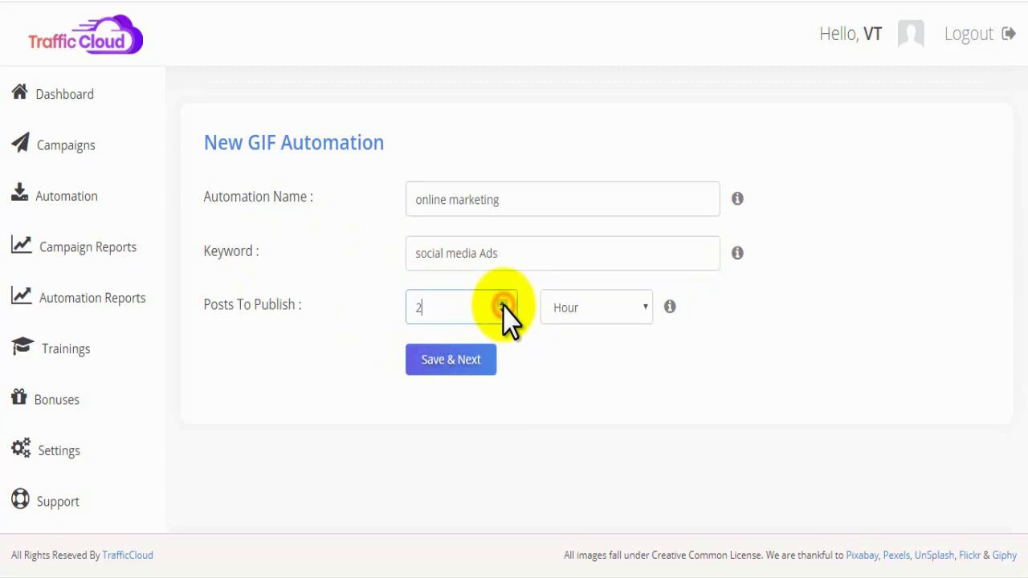
- Set the GIF automation's publishing frequency to 1 post per day
click(417, 308)
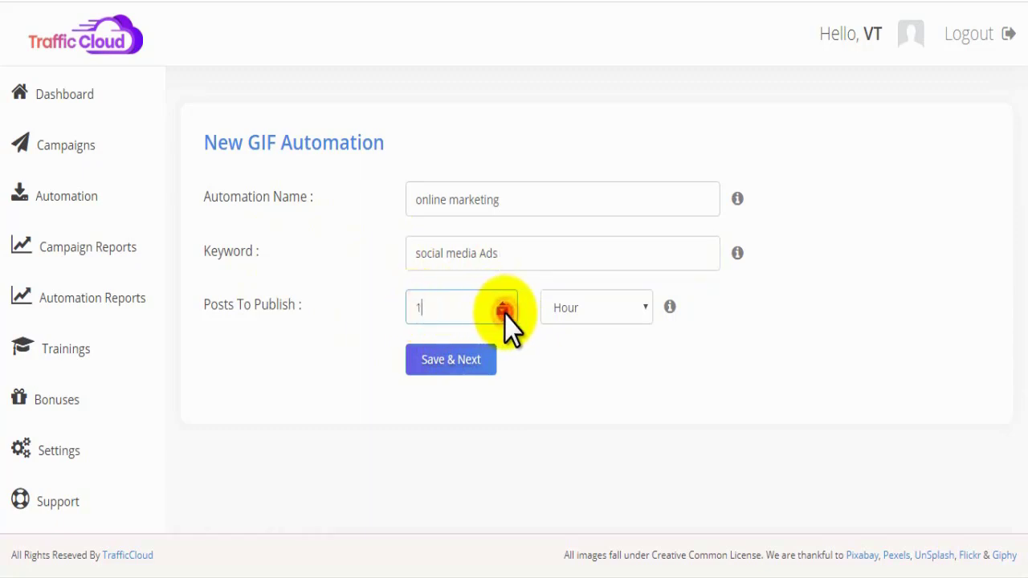
drag(436, 313, 409, 314)
click(433, 312)
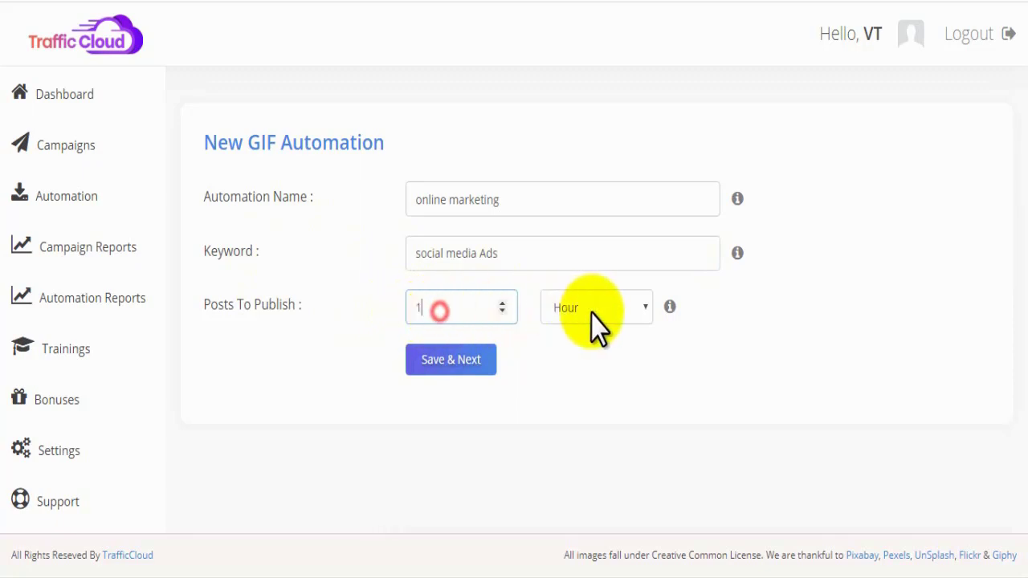
click(634, 309)
click(598, 351)
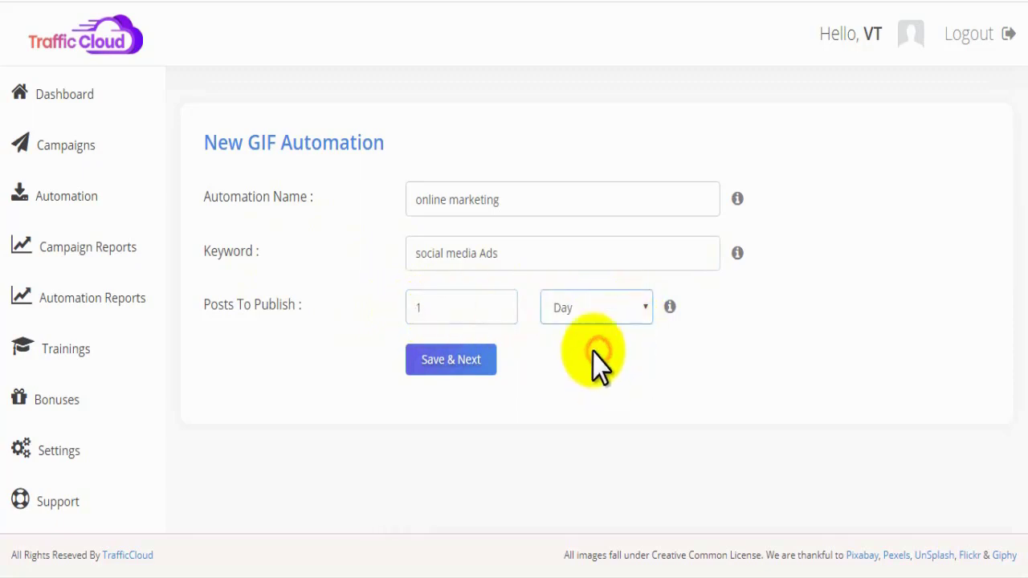
click(598, 310)
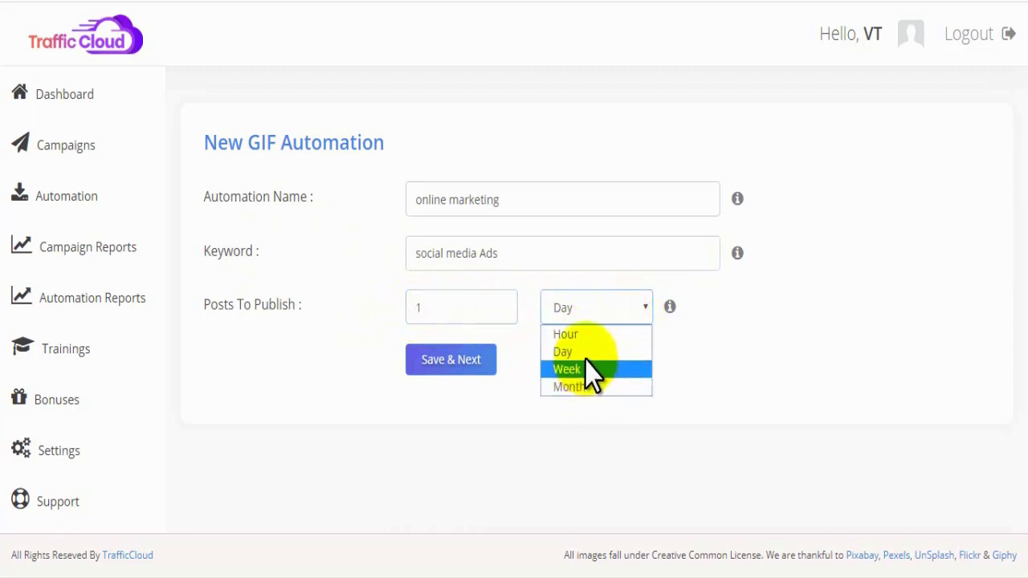
click(584, 351)
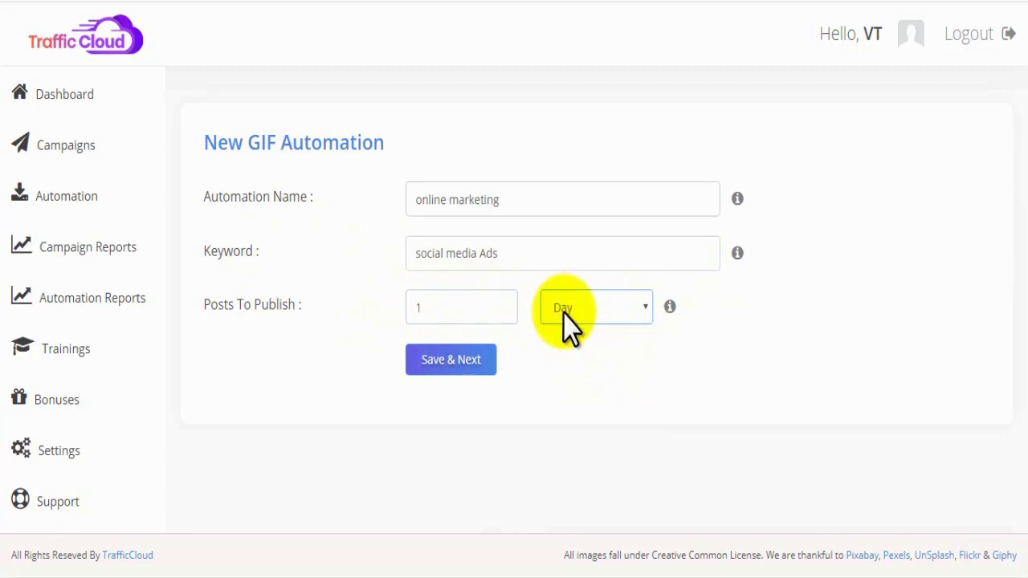
- Save the GIF automation settings, choose the Twitter, LinkedIn, Pinterest and Imgur accounts as platforms, and activate the automation
click(427, 360)
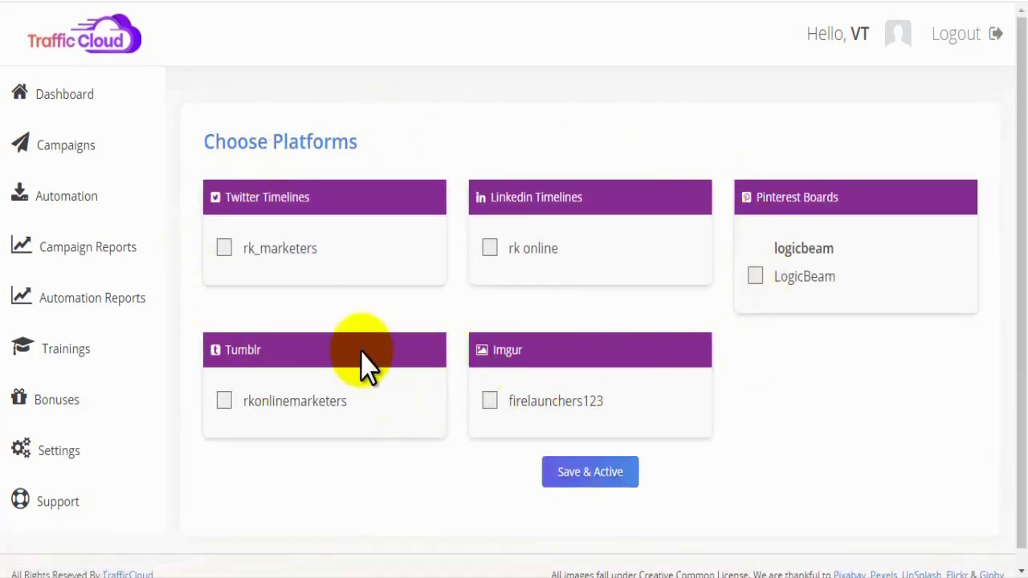
drag(387, 138, 229, 169)
click(224, 160)
click(225, 249)
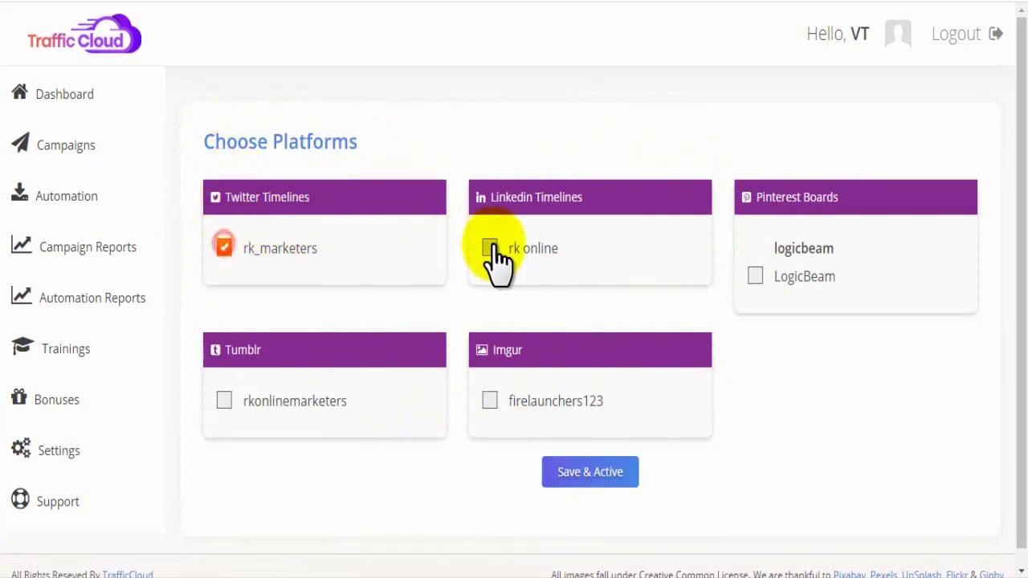
click(489, 248)
click(754, 276)
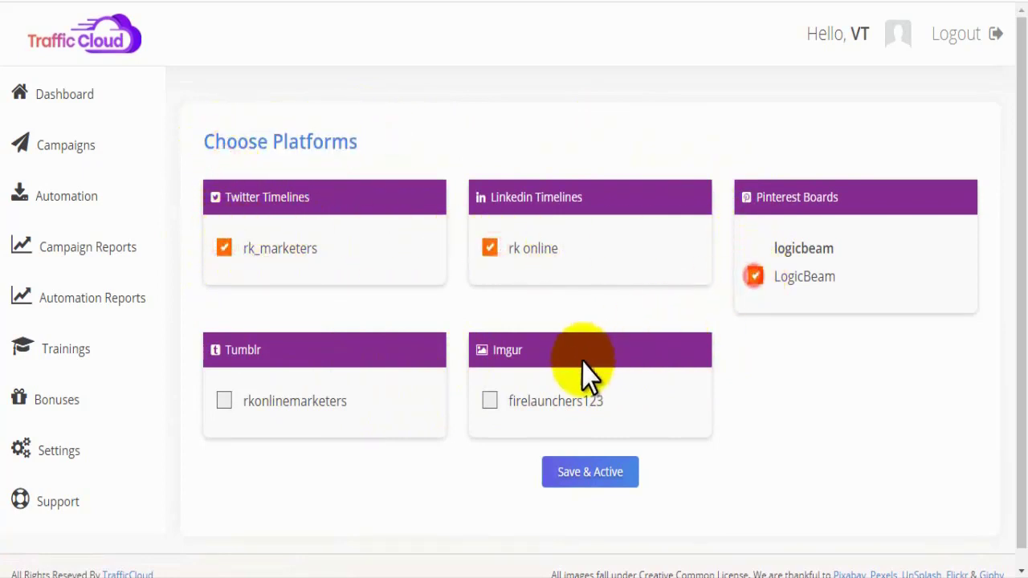
click(490, 401)
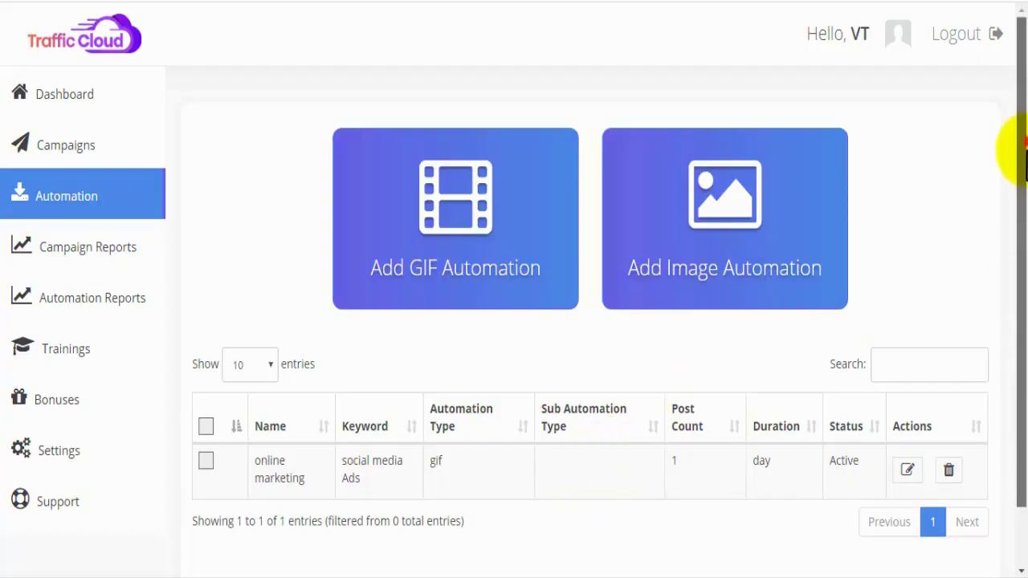
- Review the new GIF automation's name, keyword, type, post count, duration, status and available actions in the automation list
drag(1020, 144, 1024, 249)
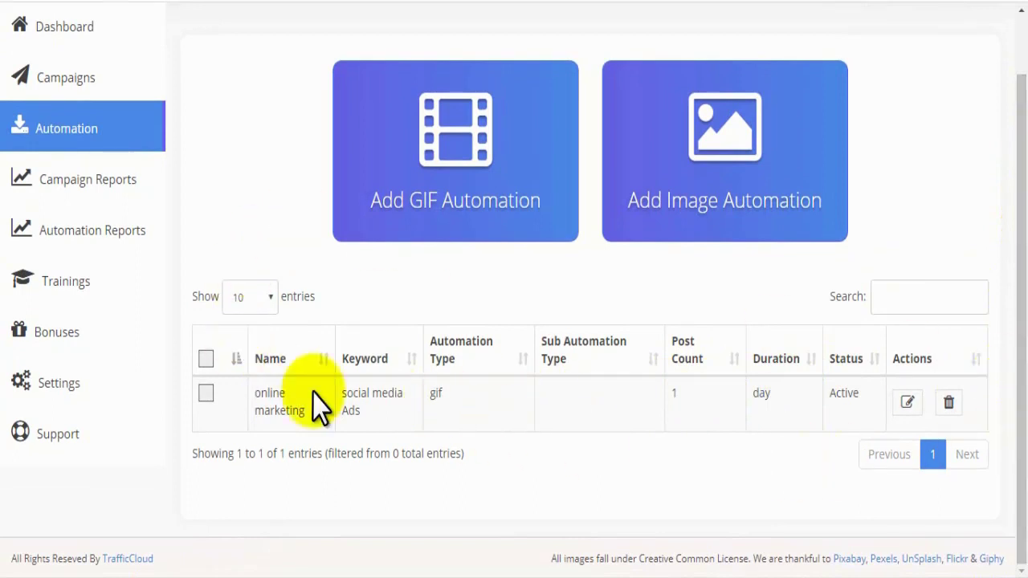
drag(312, 412, 258, 392)
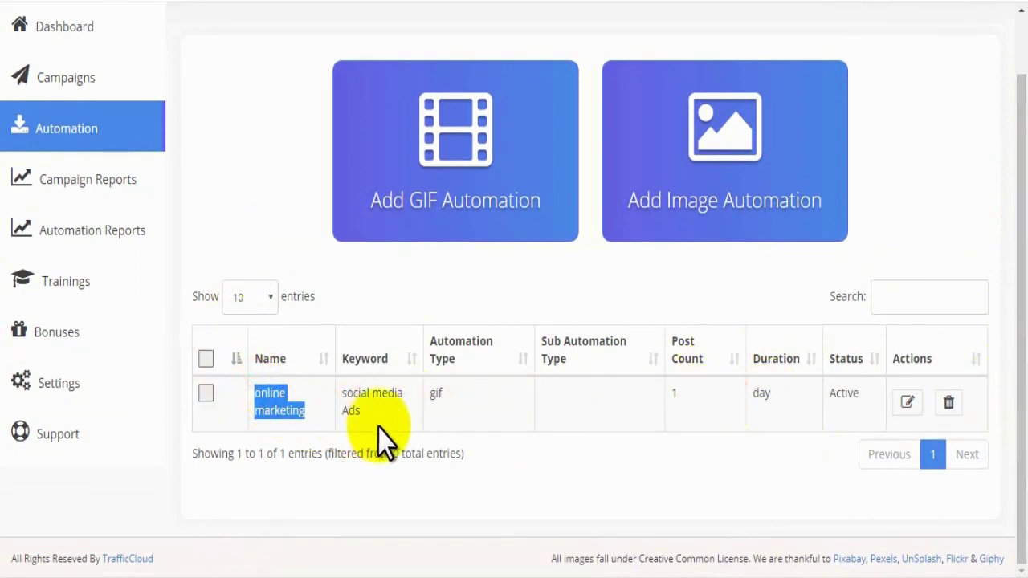
drag(385, 418, 346, 399)
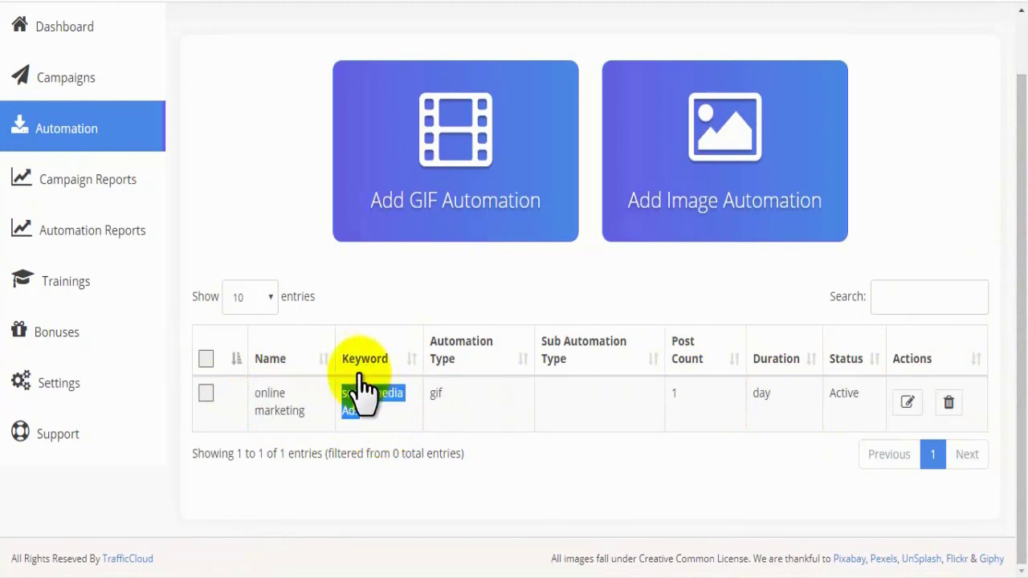
drag(478, 410, 438, 396)
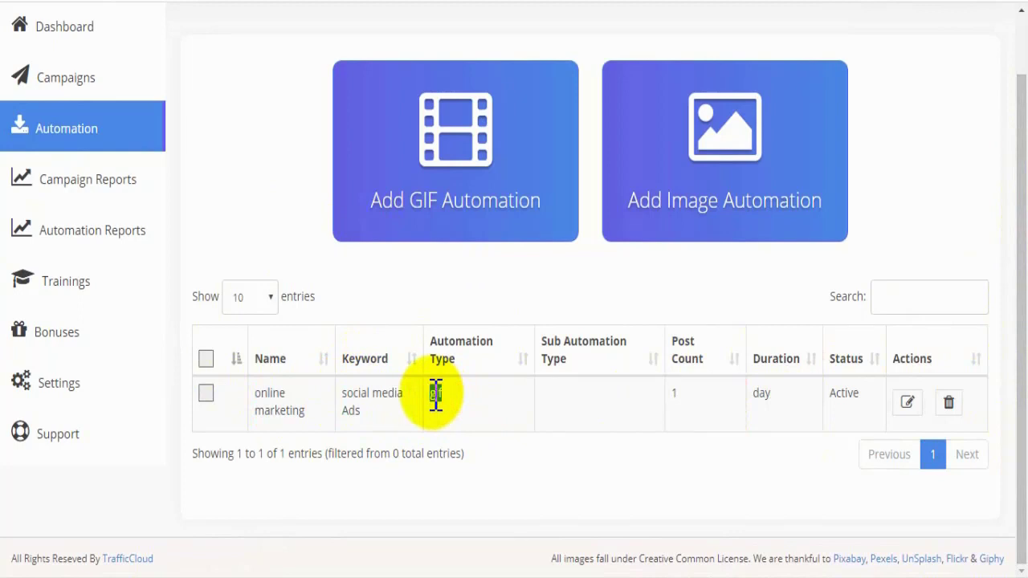
double_click(447, 396)
click(471, 401)
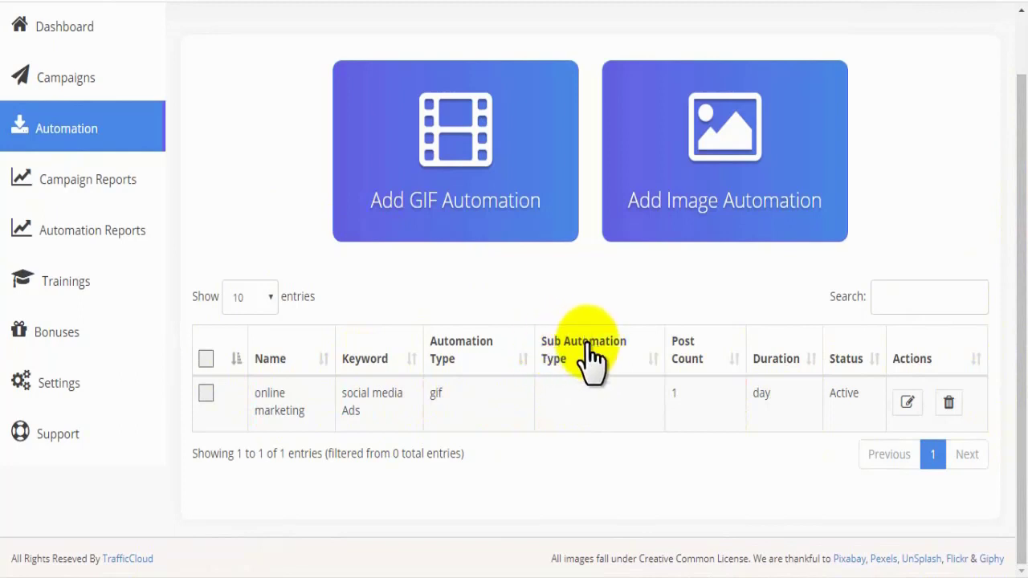
double_click(675, 393)
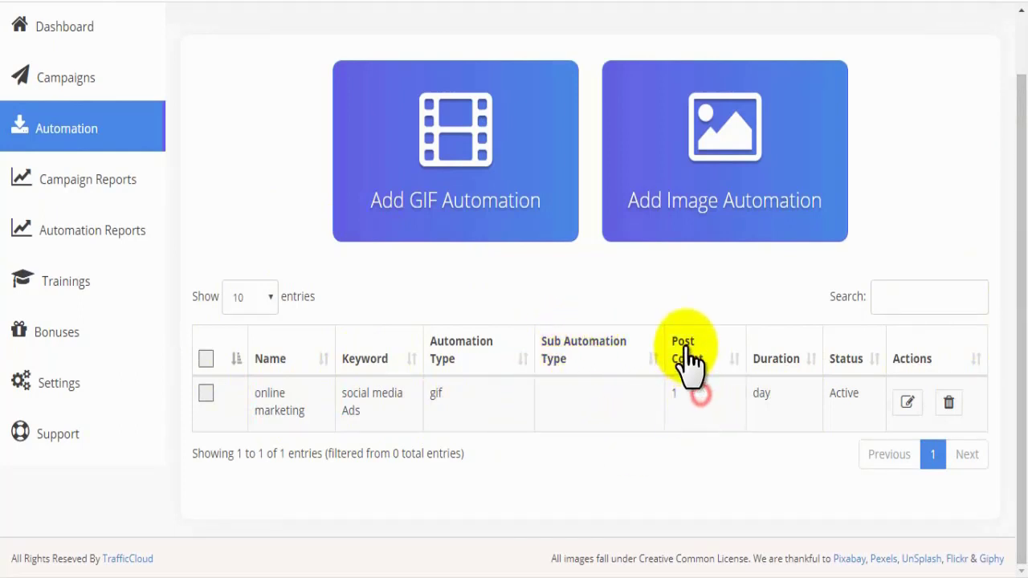
double_click(676, 397)
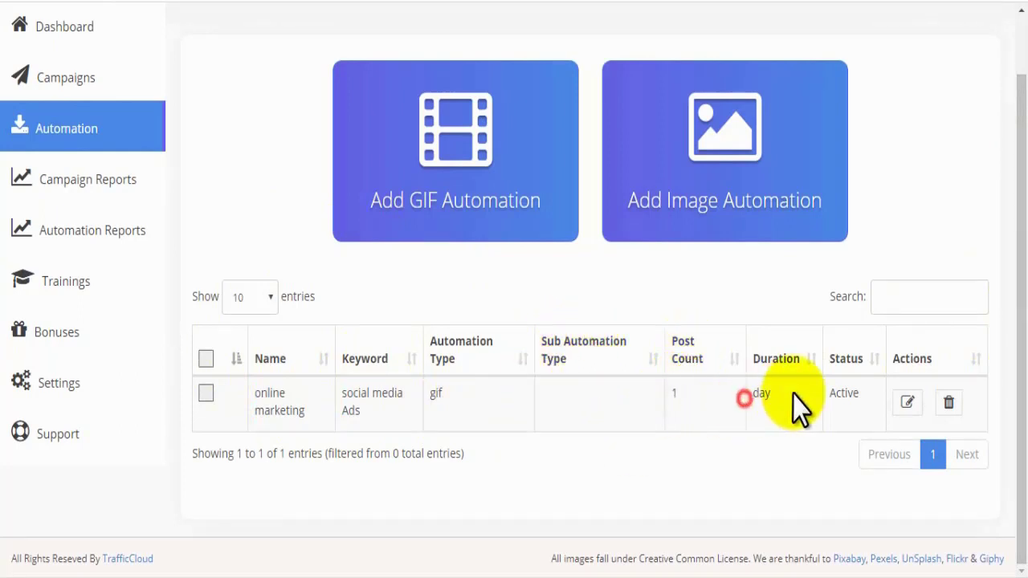
double_click(762, 393)
click(759, 366)
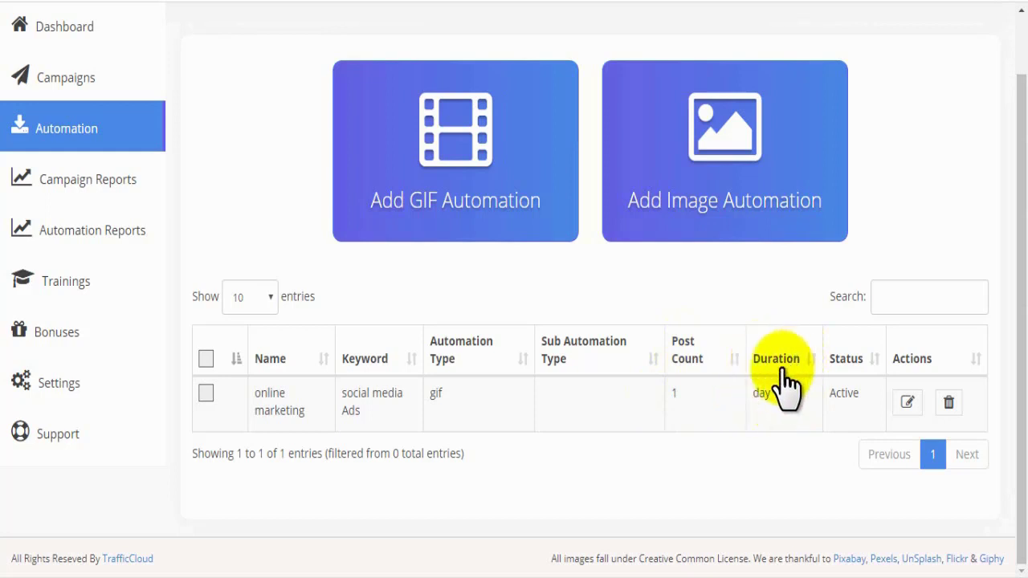
double_click(843, 394)
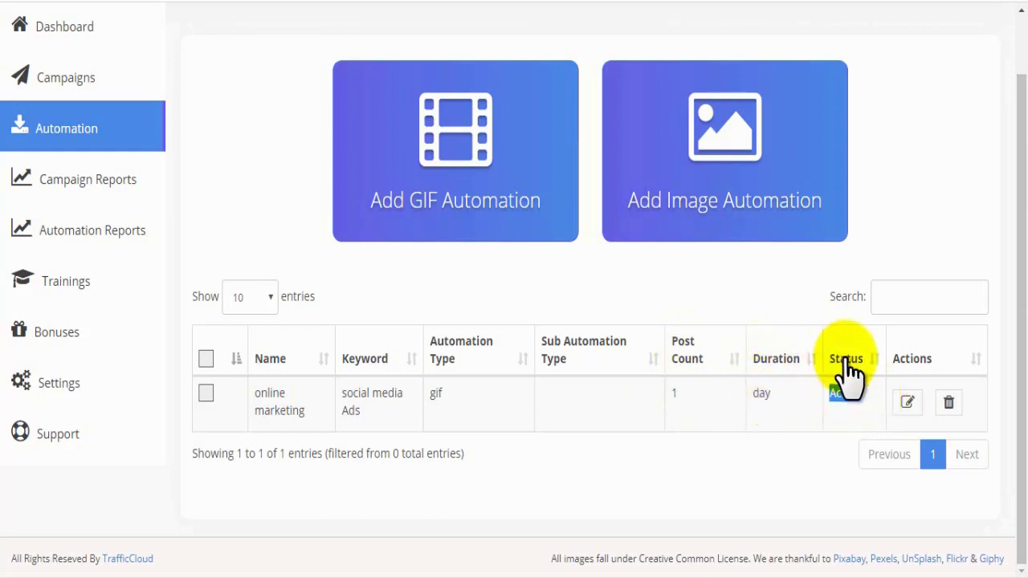
click(973, 398)
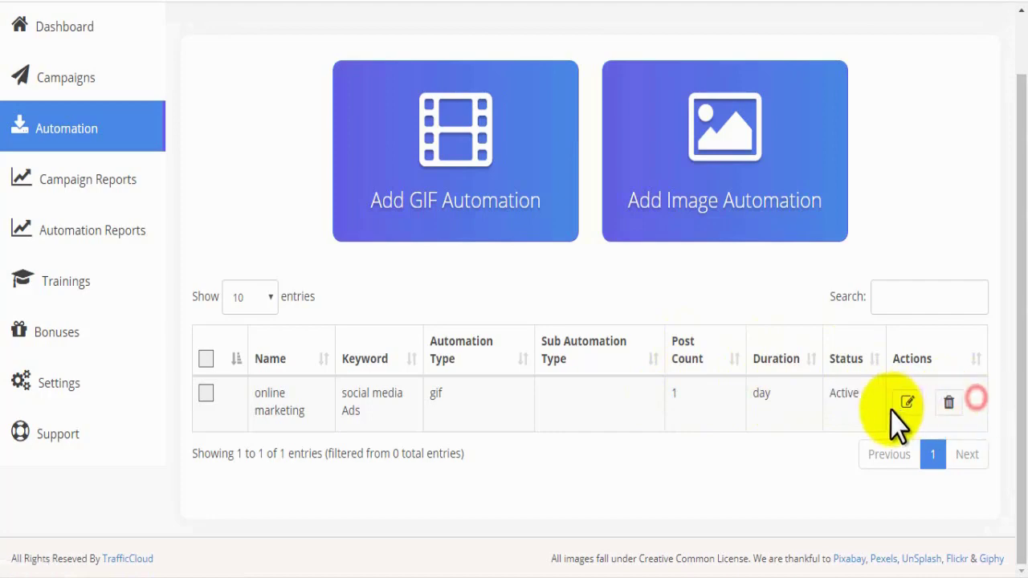
click(949, 399)
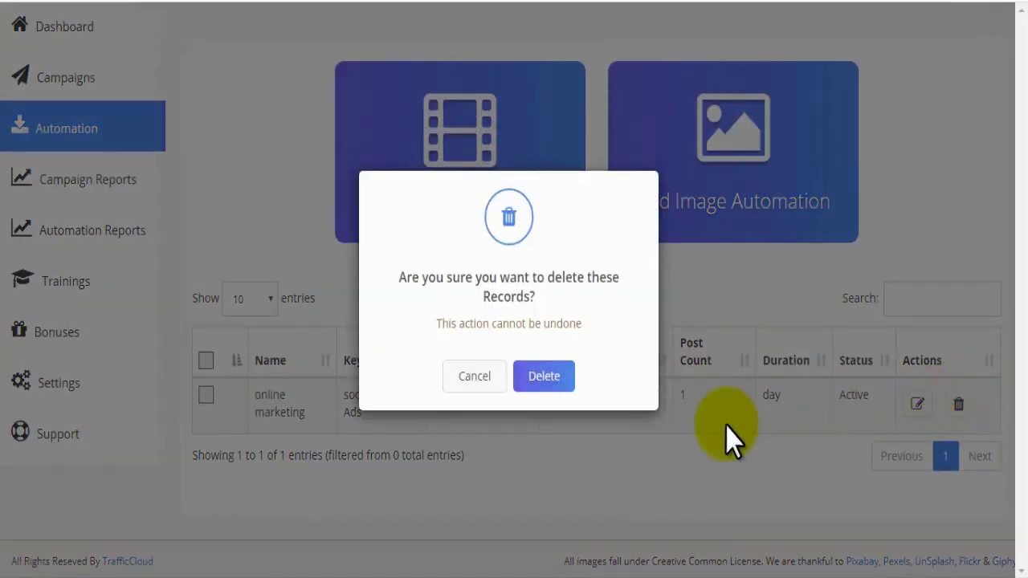
drag(410, 280, 436, 277)
drag(538, 301, 601, 322)
drag(601, 322, 441, 345)
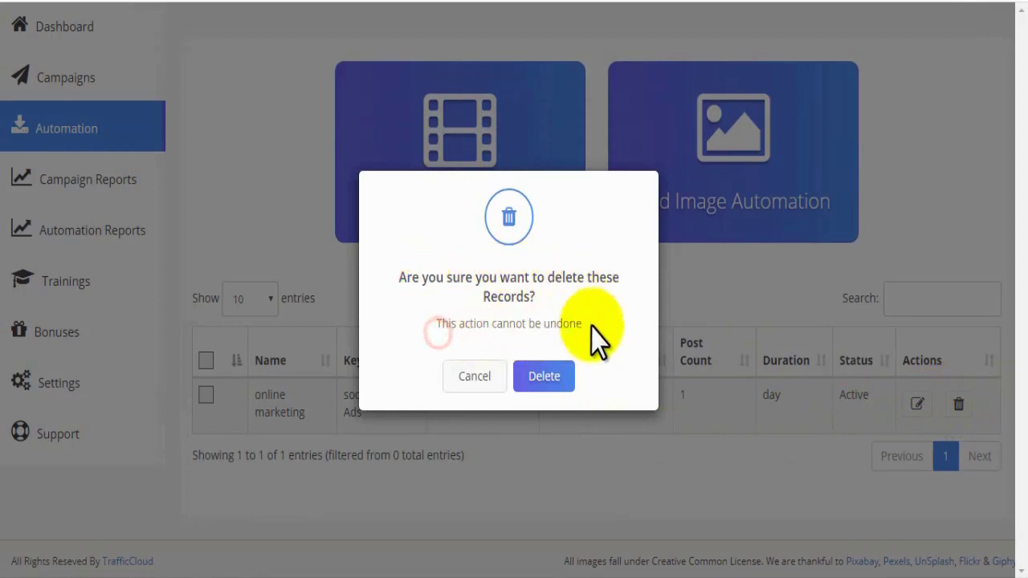
click(473, 377)
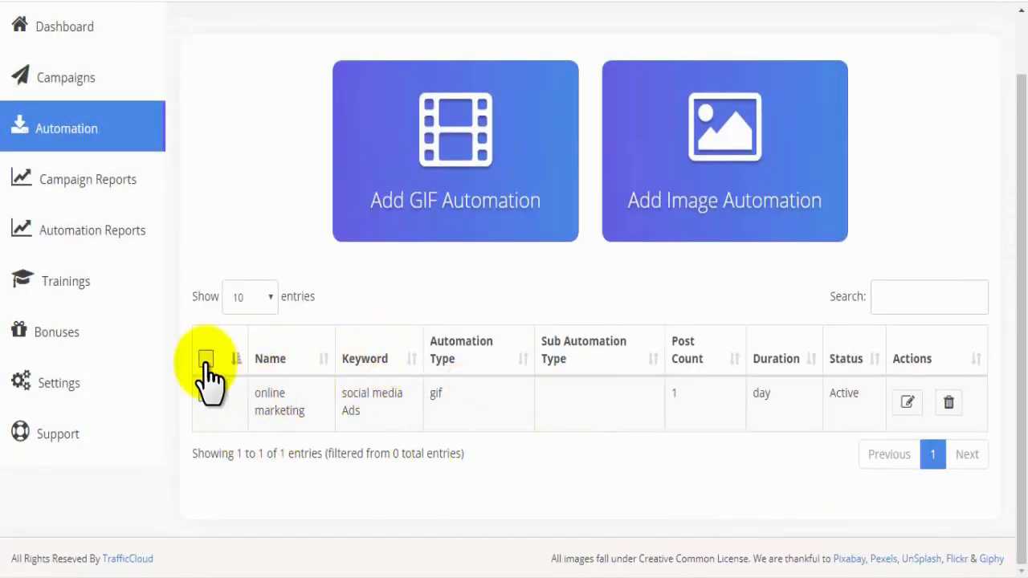
- Check the active automations on the dashboard, then start a new image automation named "online marketing"
click(64, 50)
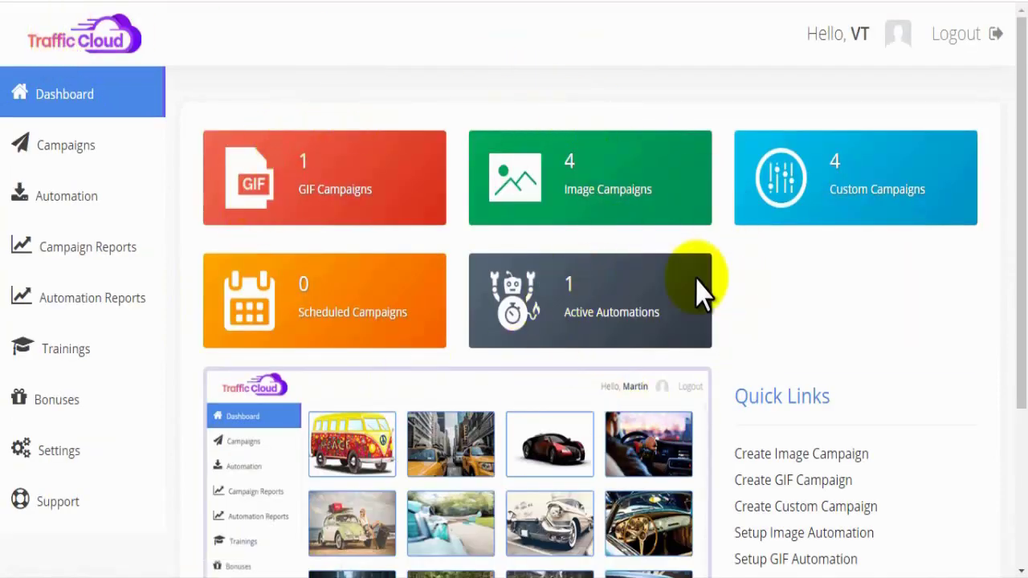
click(87, 195)
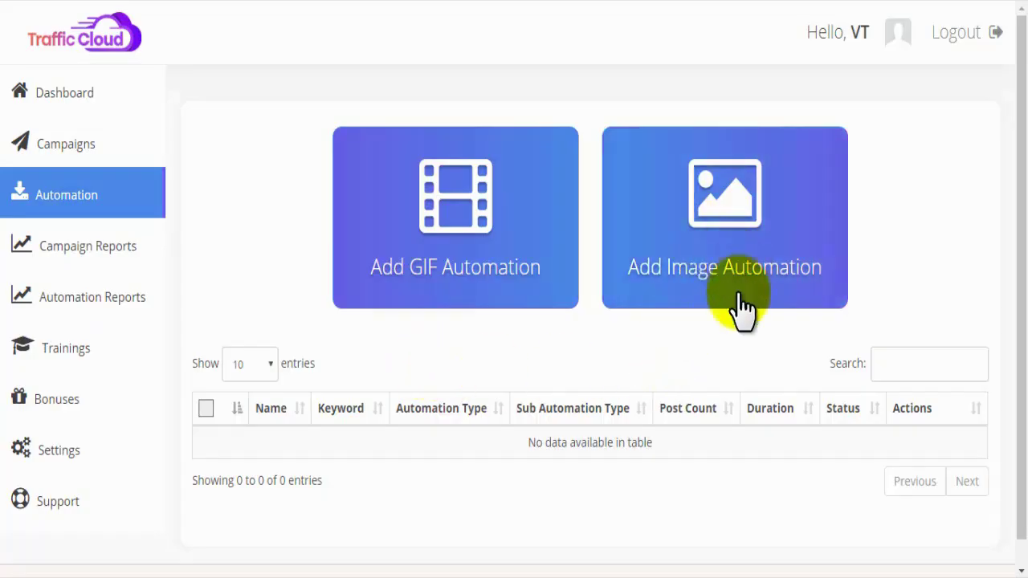
click(699, 261)
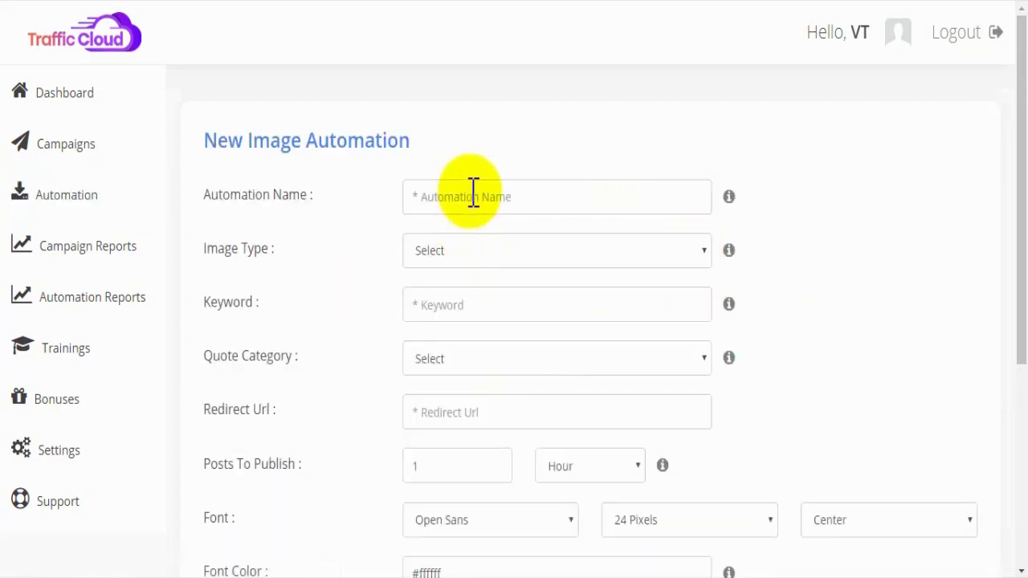
click(473, 192)
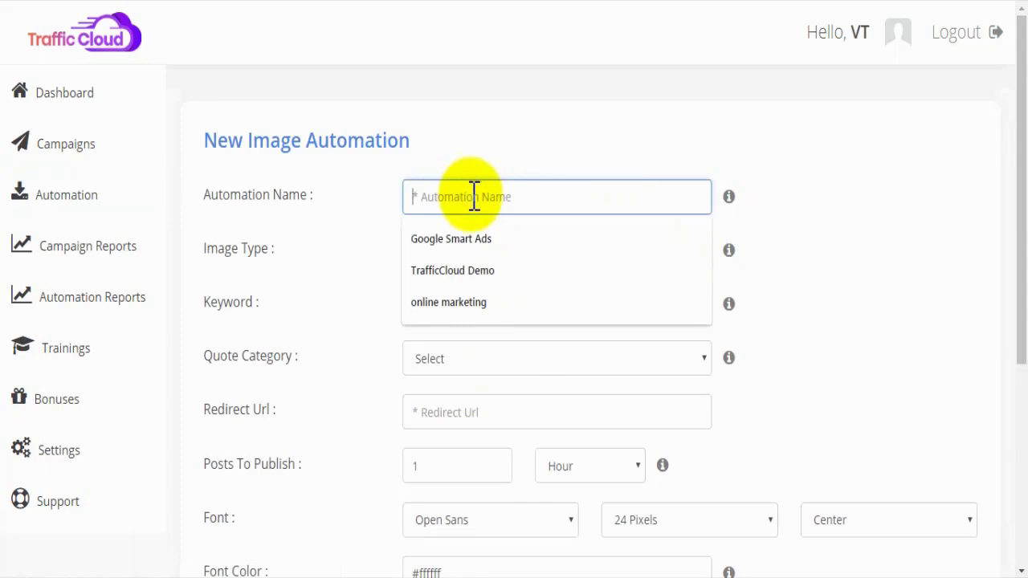
click(471, 304)
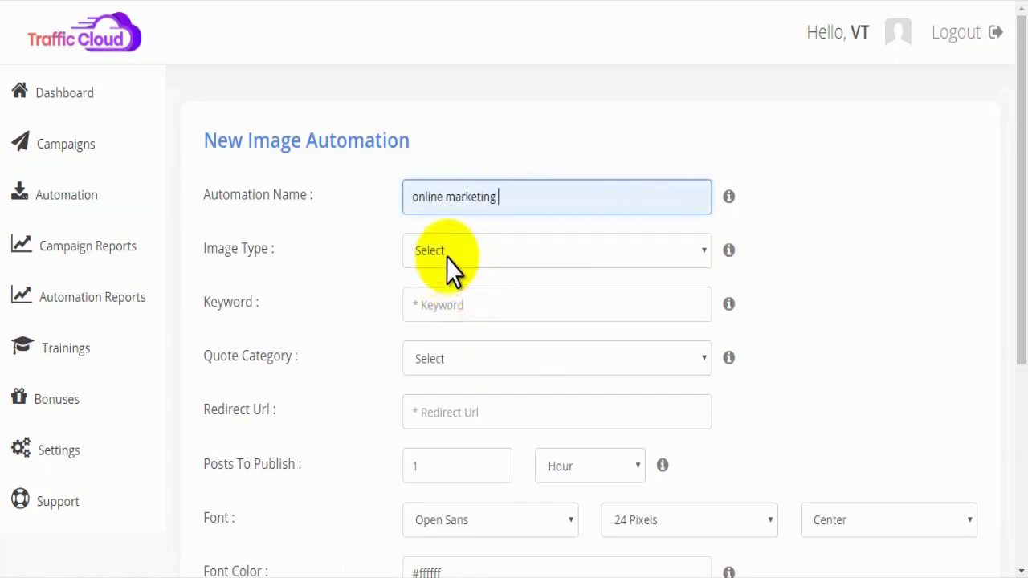
click(446, 257)
click(446, 291)
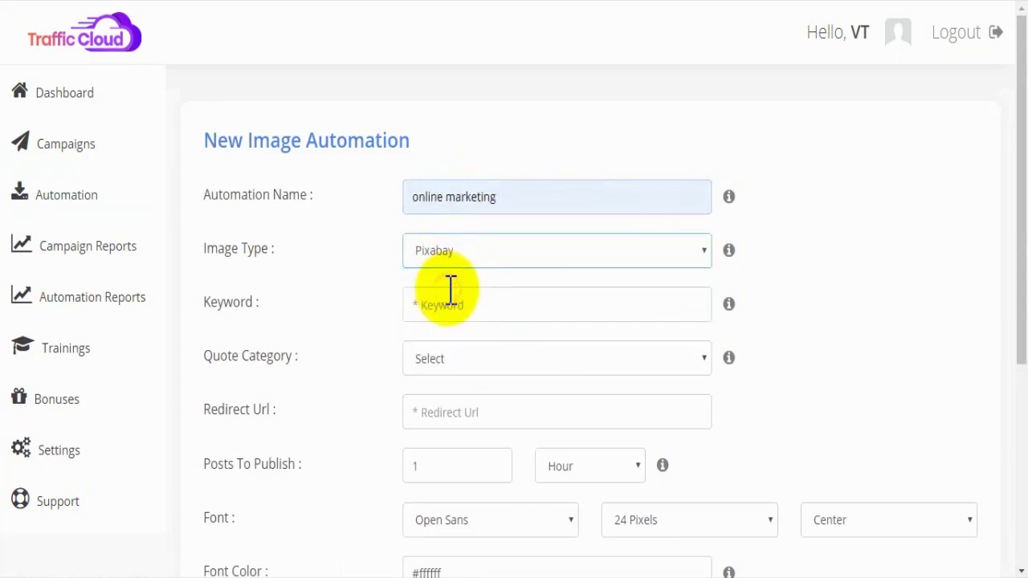
click(454, 303)
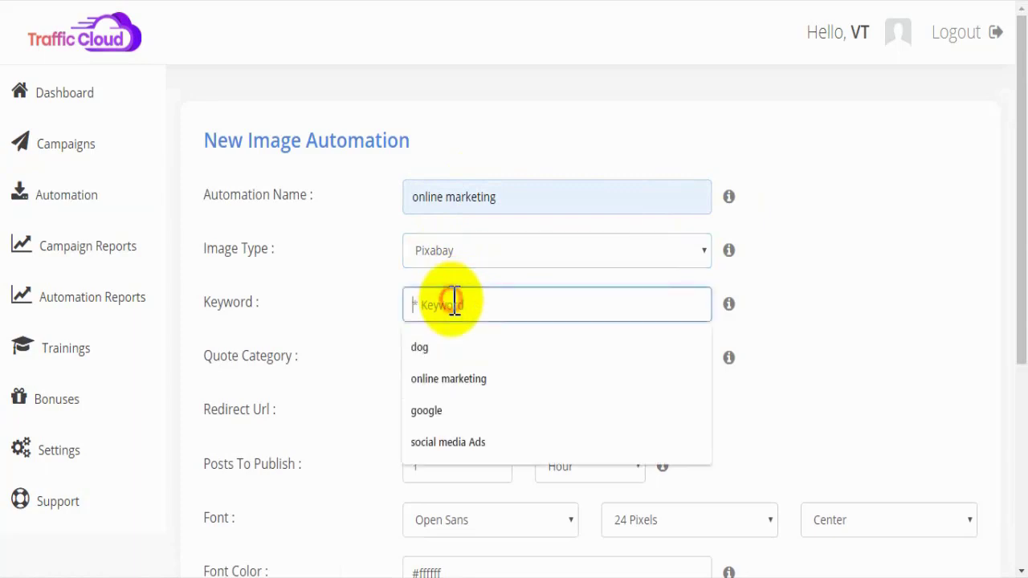
click(456, 443)
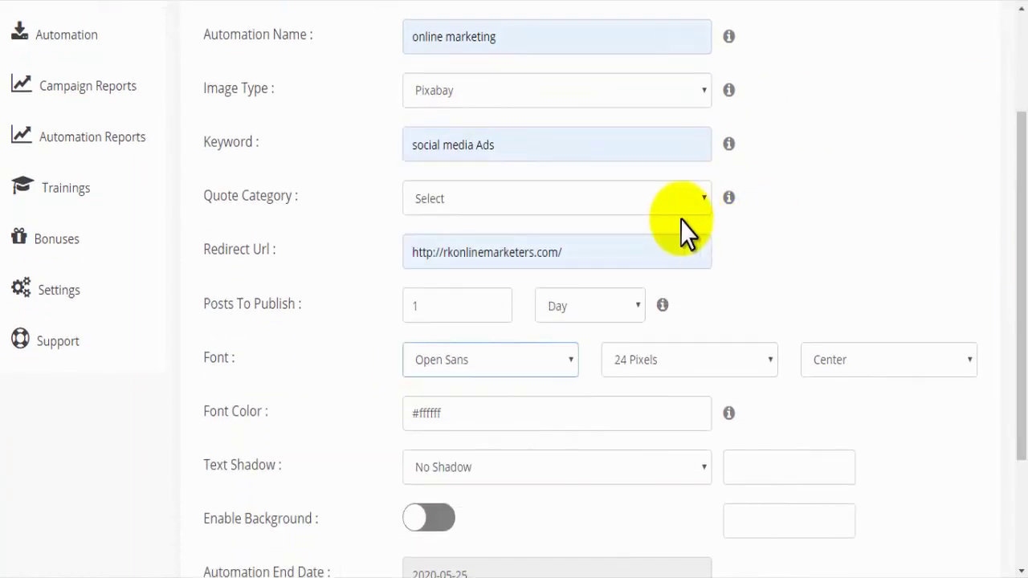
click(648, 201)
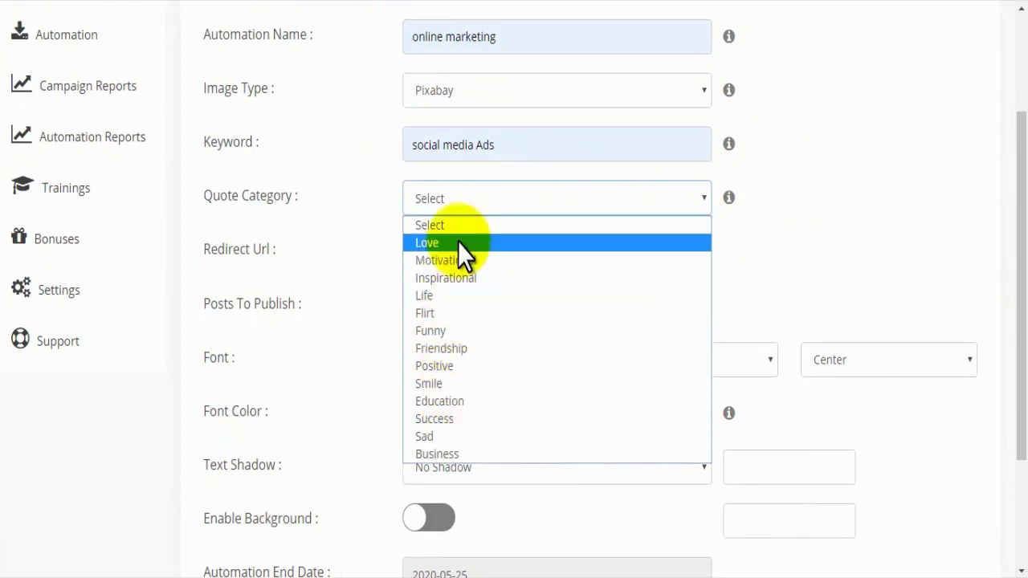
click(442, 400)
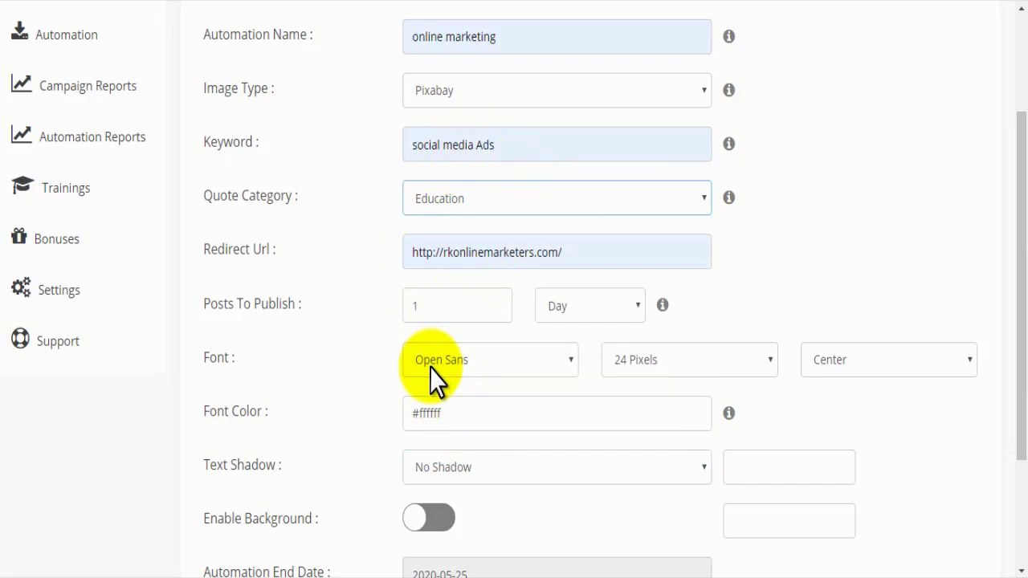
- Set the image automation's publishing frequency to 1 post per day
scroll(430, 368, down, 1)
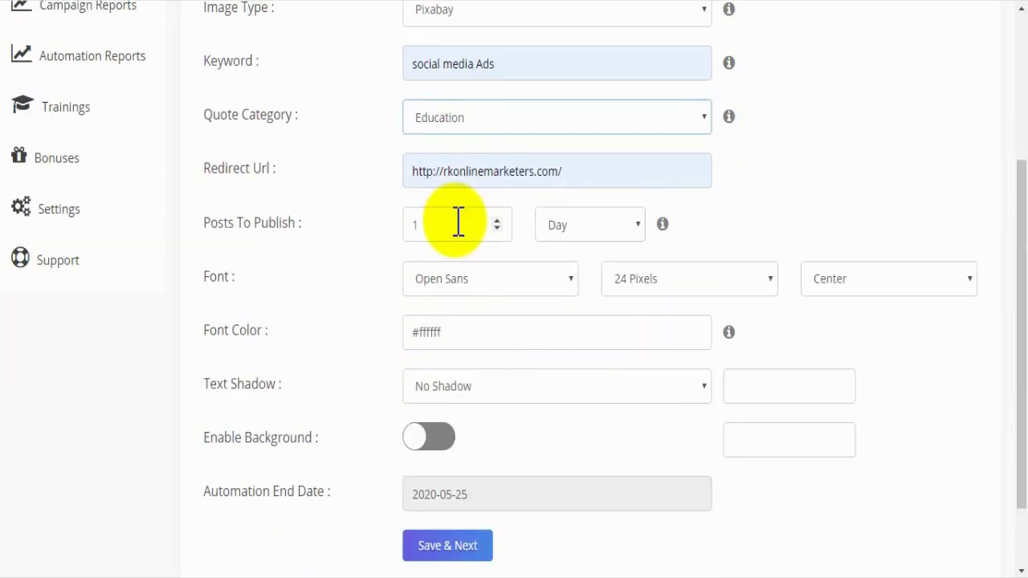
click(452, 224)
click(597, 231)
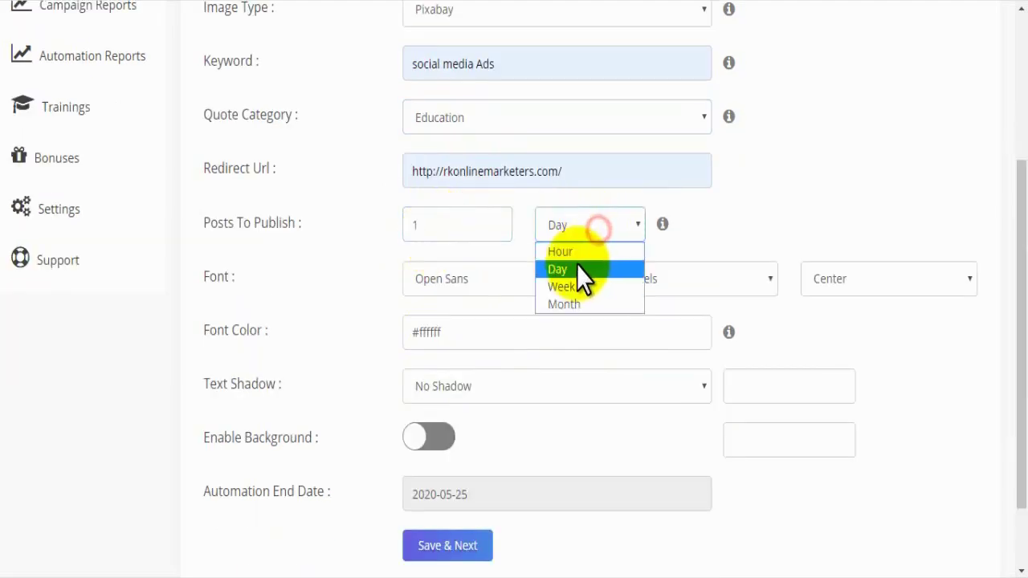
click(574, 266)
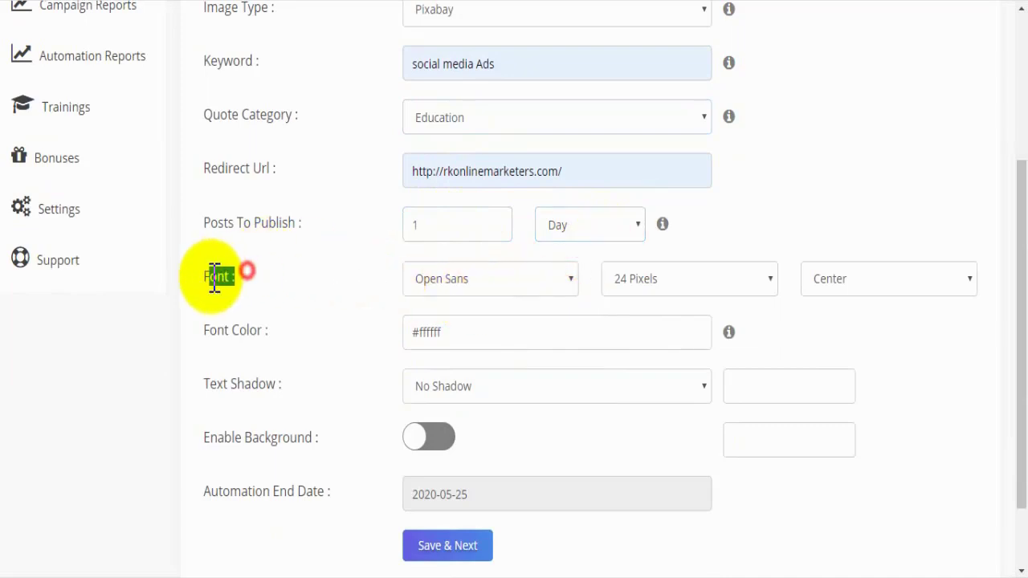
- Set the quote text's font to Raleway at 32 pixels with center alignment
click(453, 278)
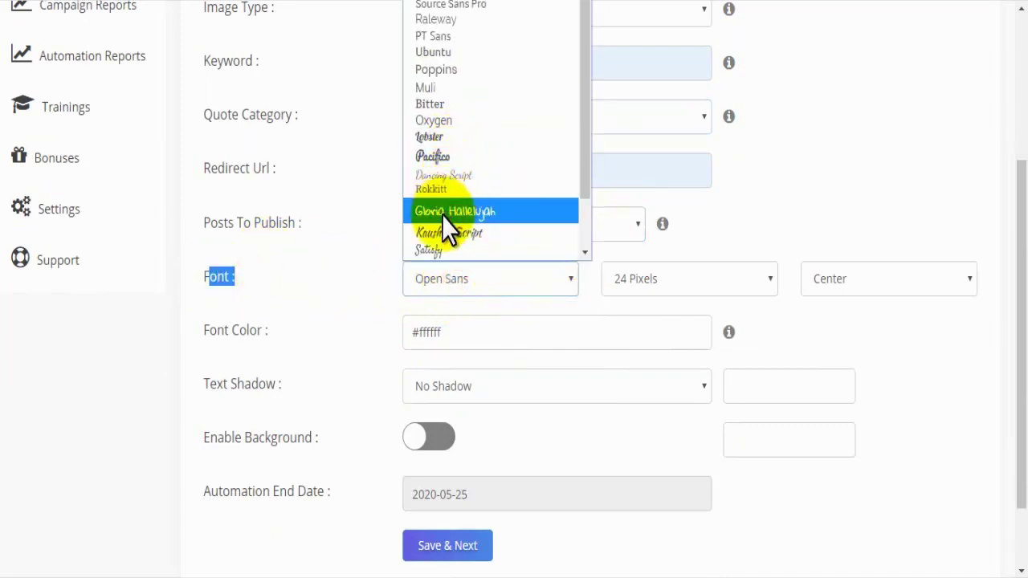
click(449, 20)
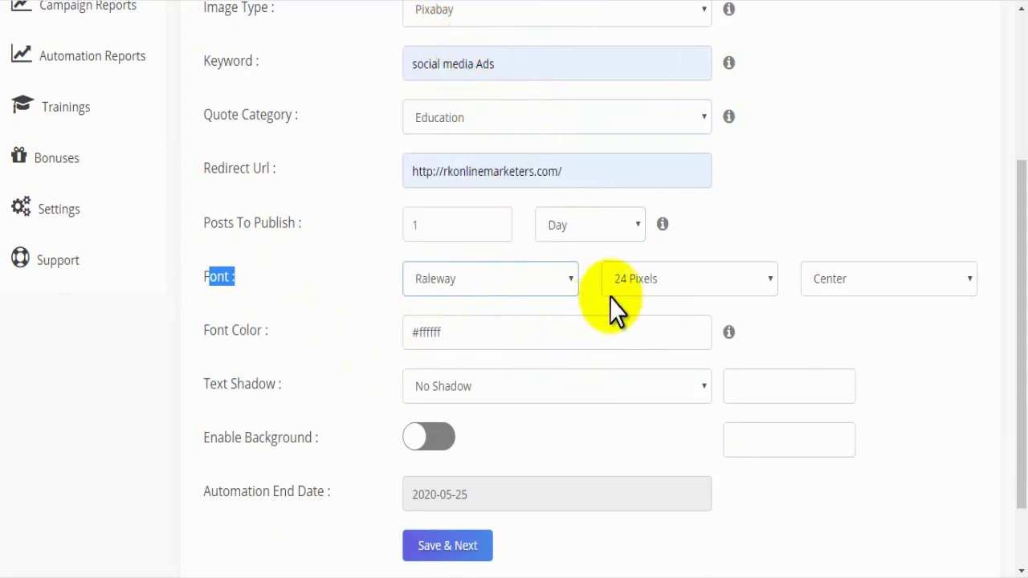
click(729, 282)
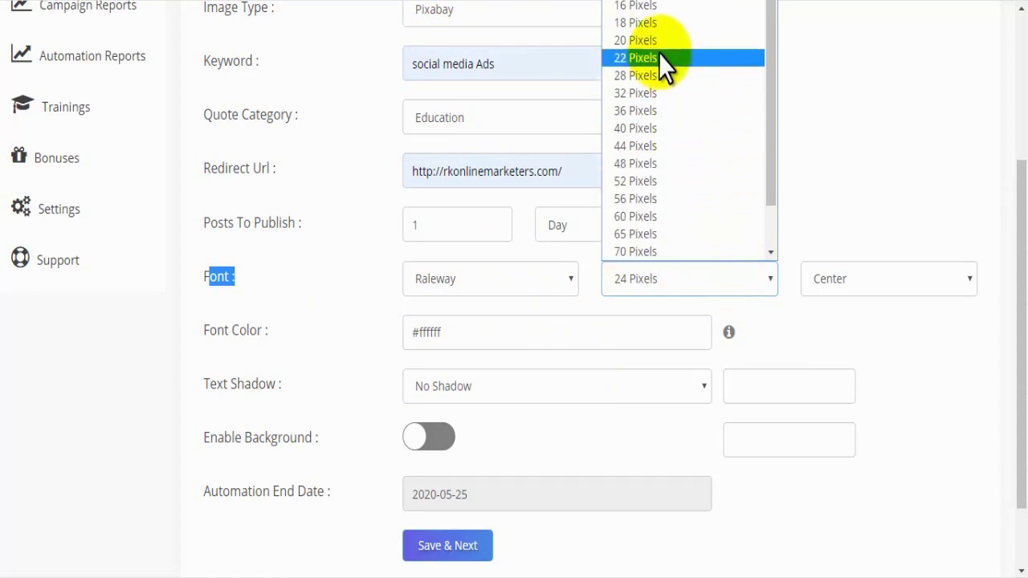
click(657, 94)
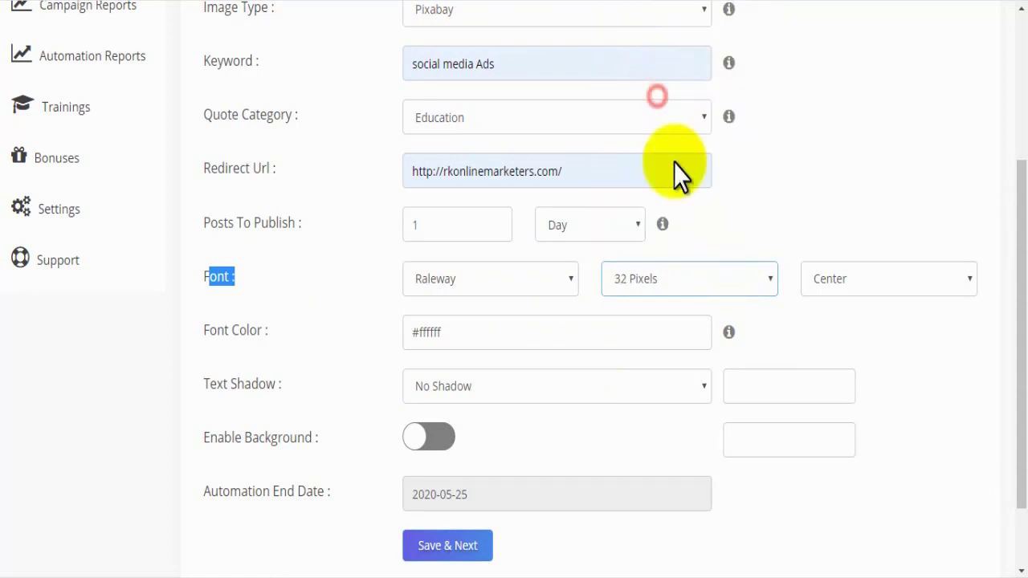
click(885, 277)
click(847, 306)
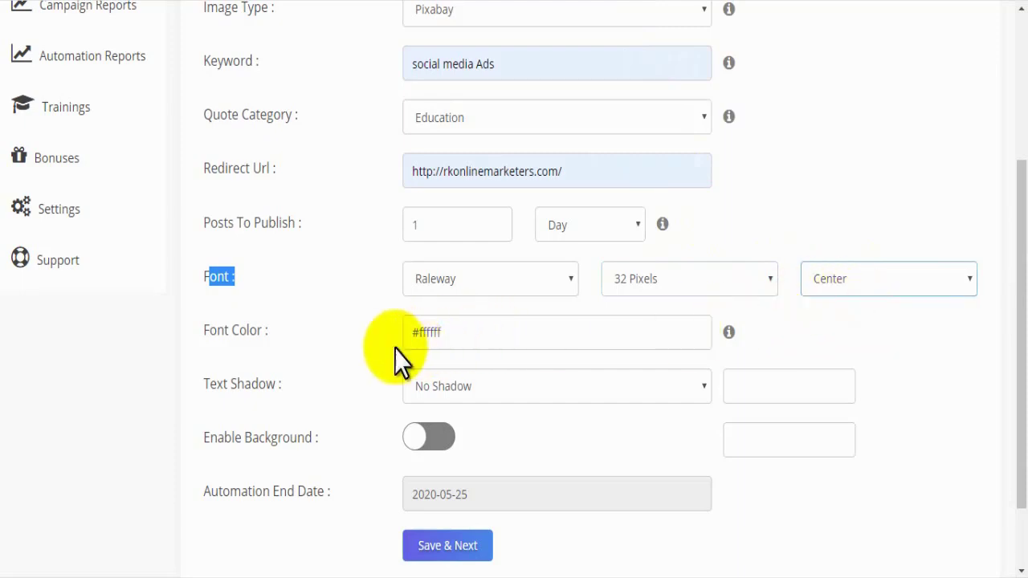
- Set the quote text's font color to the light red #ff8181
click(586, 326)
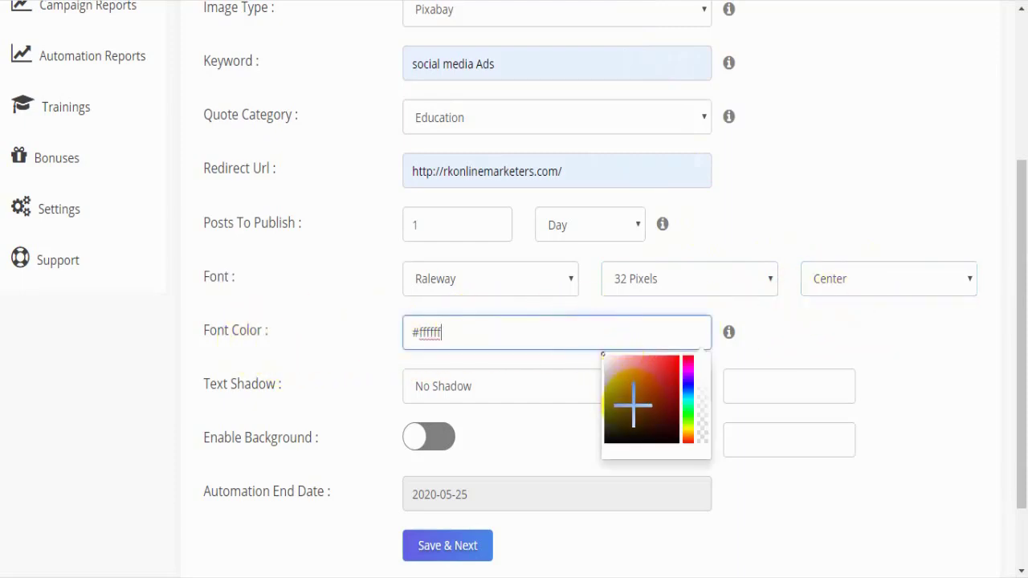
mouse_move(633, 403)
mouse_down()
mouse_move(631, 380)
mouse_move(599, 360)
mouse_move(635, 346)
mouse_move(639, 353)
mouse_move(604, 358)
mouse_up()
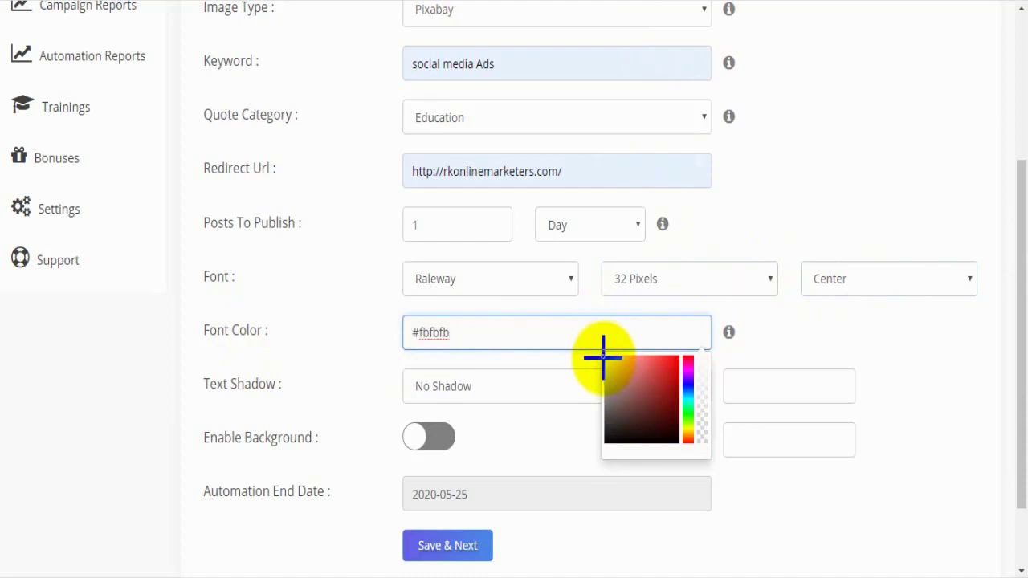
drag(603, 357, 677, 354)
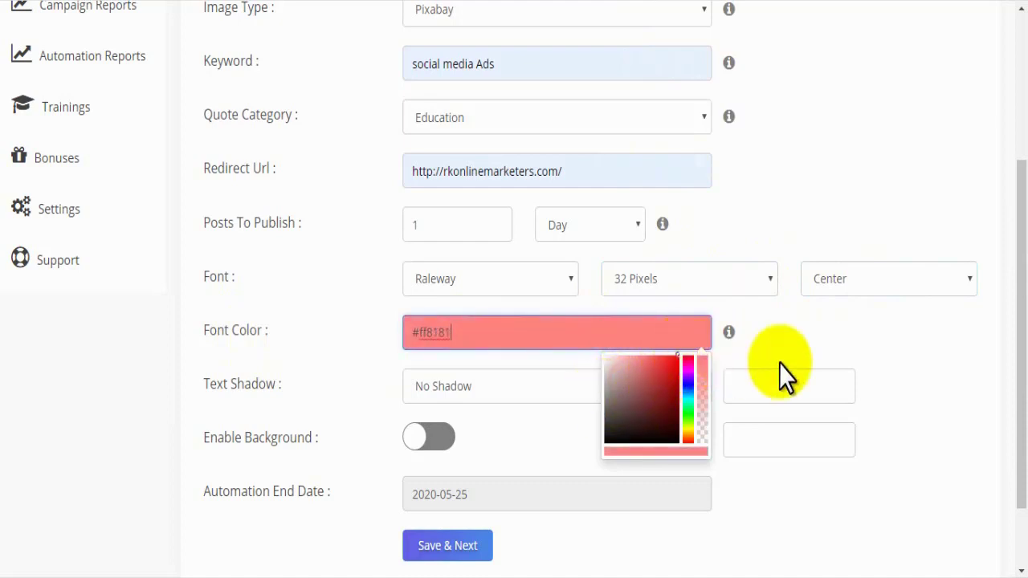
- Give the quote text a 3-pixel shadow in white, #ffffff
click(479, 388)
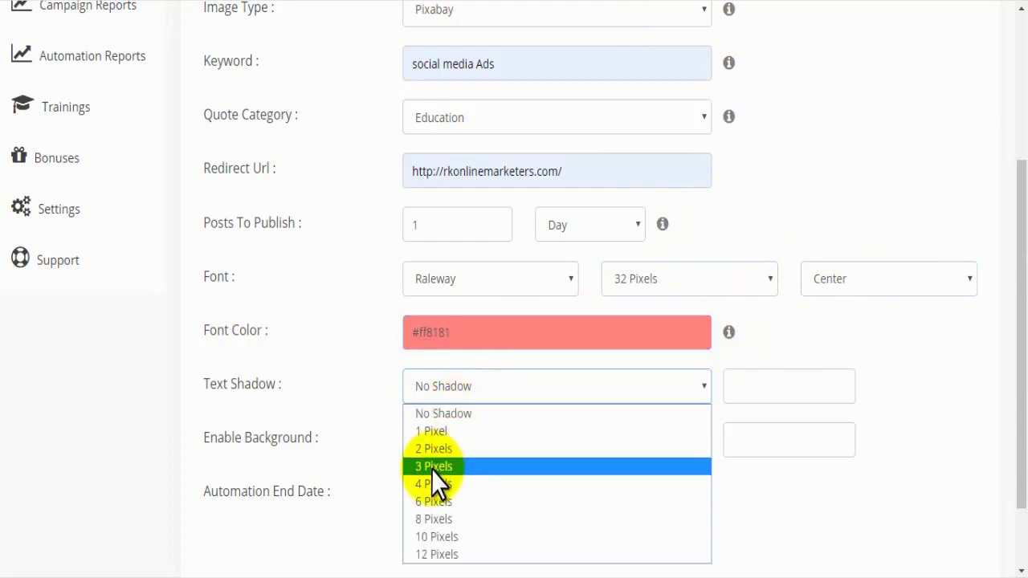
click(431, 466)
click(746, 389)
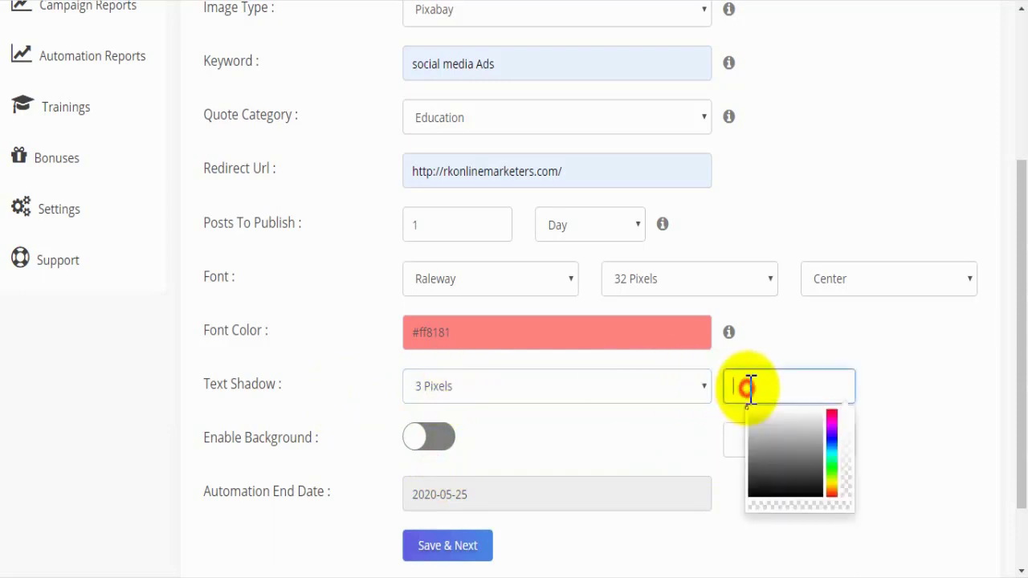
click(776, 435)
click(746, 388)
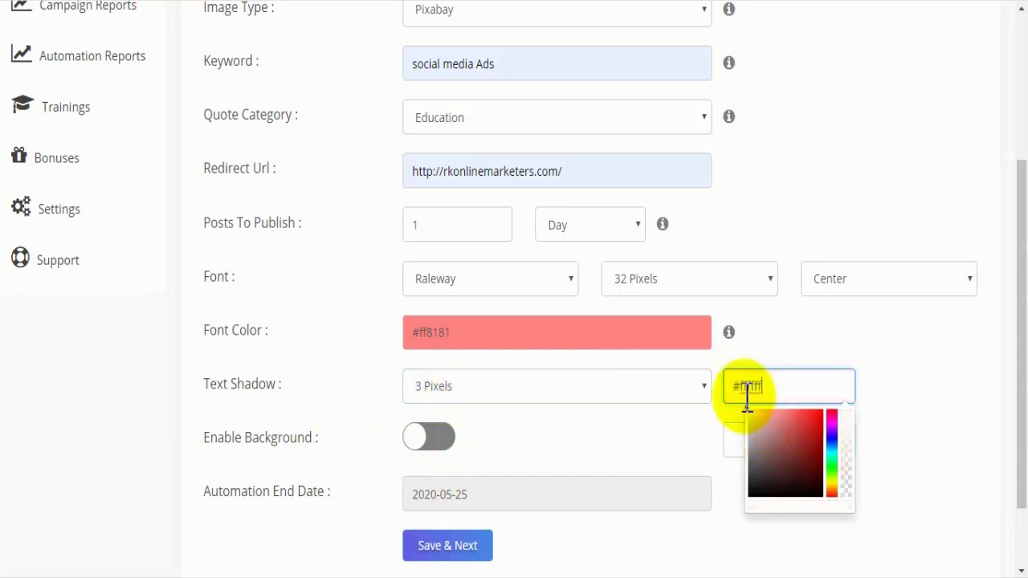
click(622, 414)
- Enable the text background and give it the brownish grey color #827b7b
drag(249, 444, 310, 436)
click(350, 440)
click(414, 439)
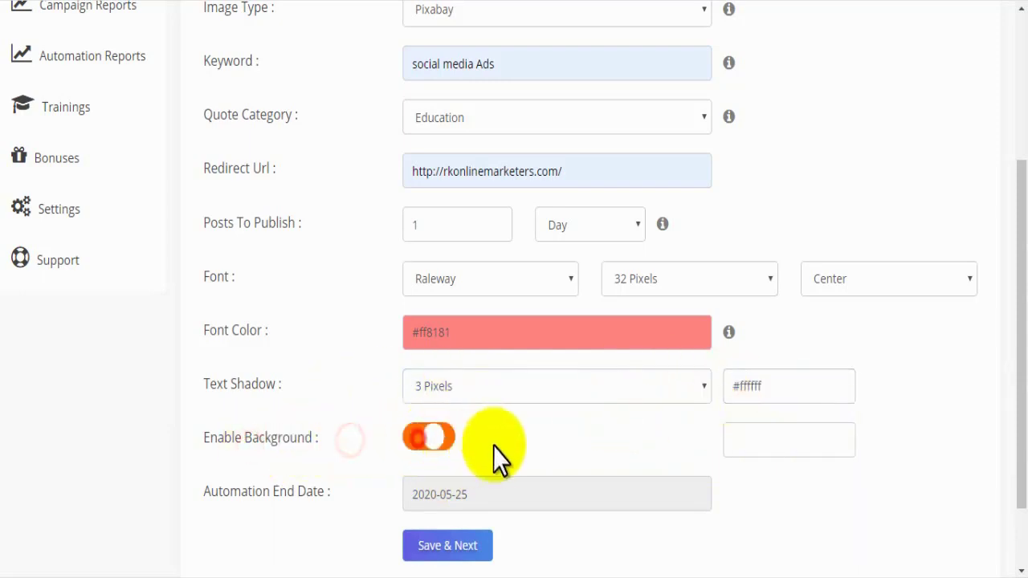
click(806, 443)
click(762, 546)
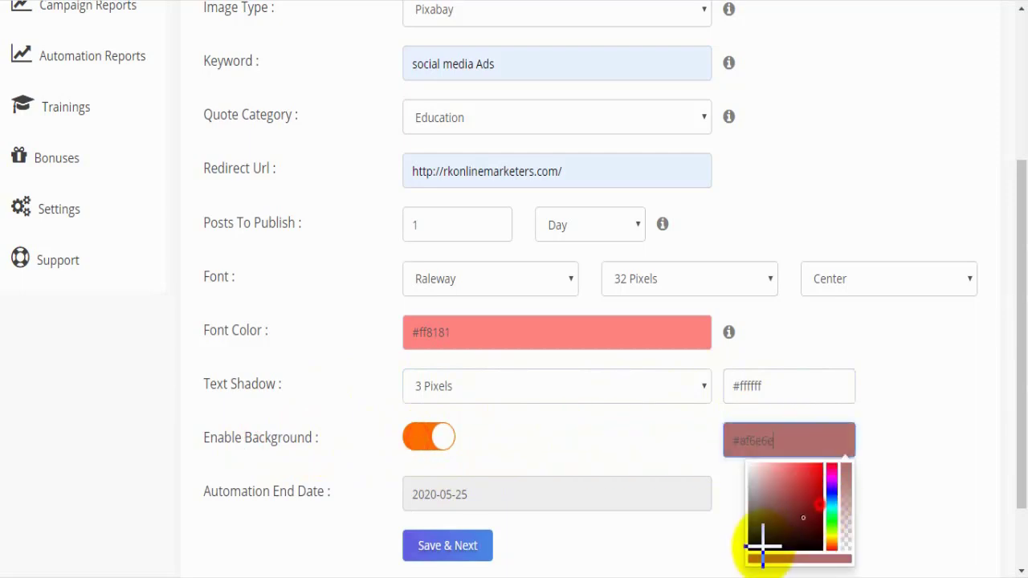
click(750, 551)
click(674, 534)
- Try to set the automation end date to May 31, 2020
scroll(1021, 325, down, 2)
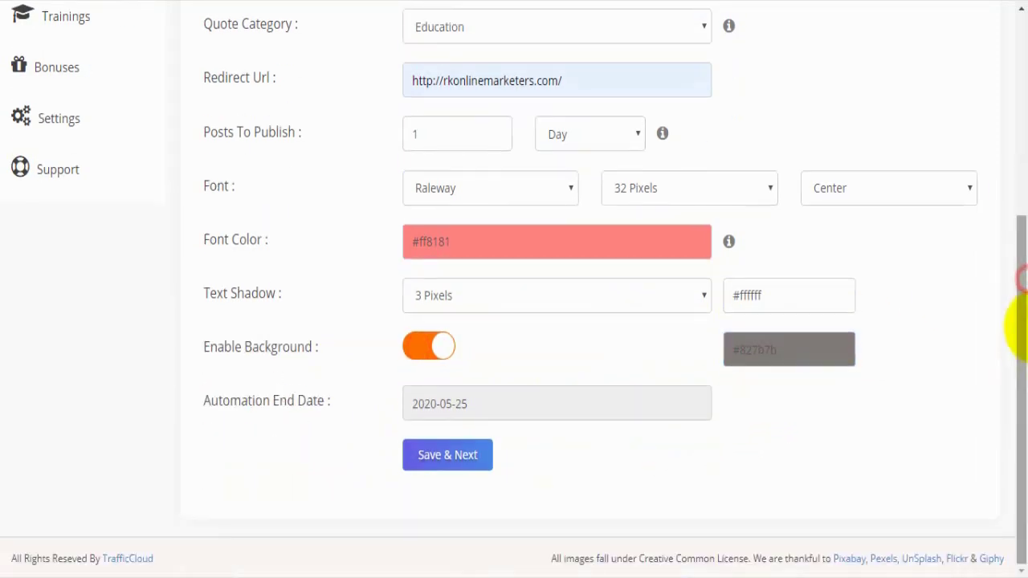
drag(211, 407, 335, 409)
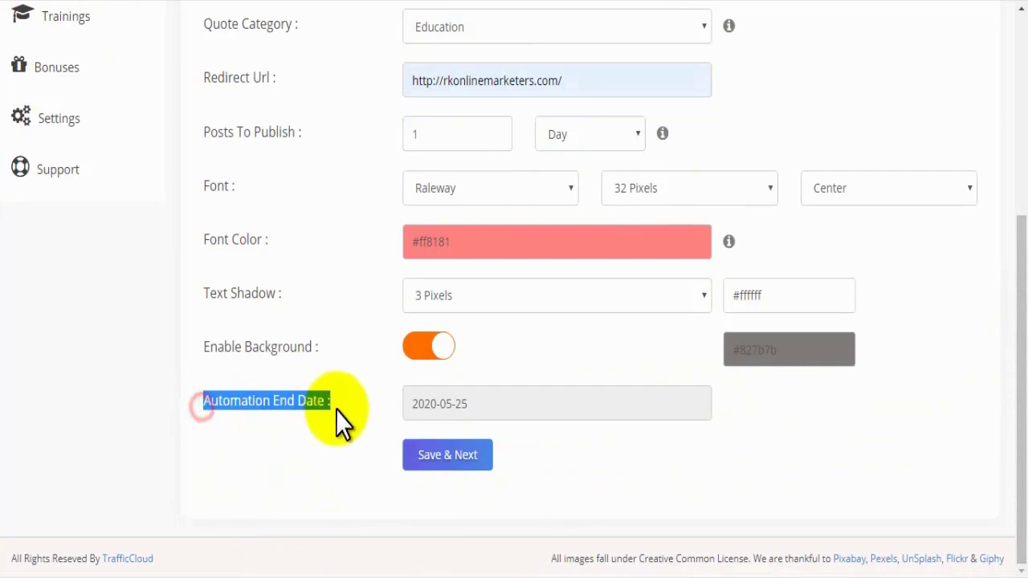
click(336, 411)
click(465, 406)
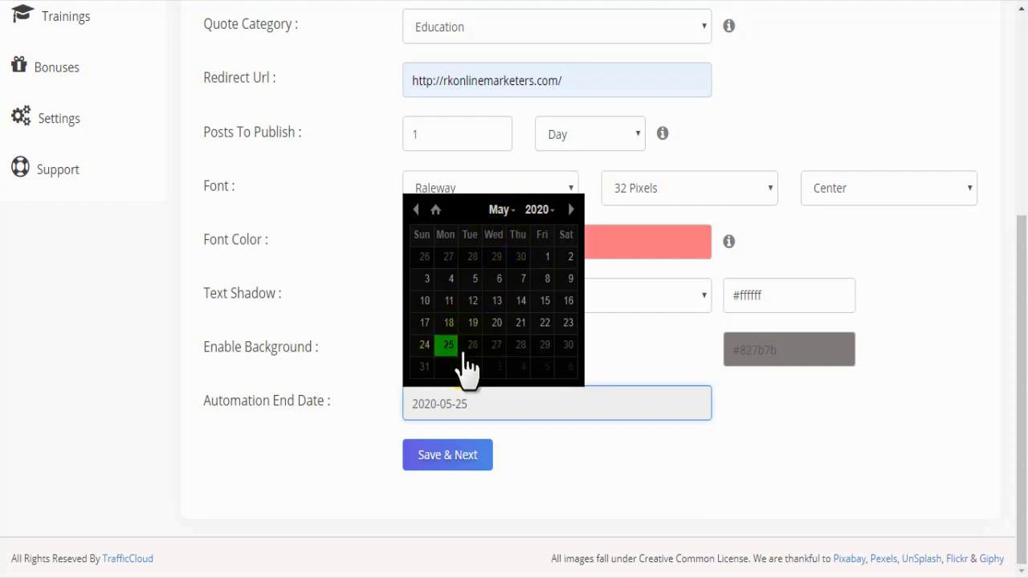
click(427, 367)
click(424, 370)
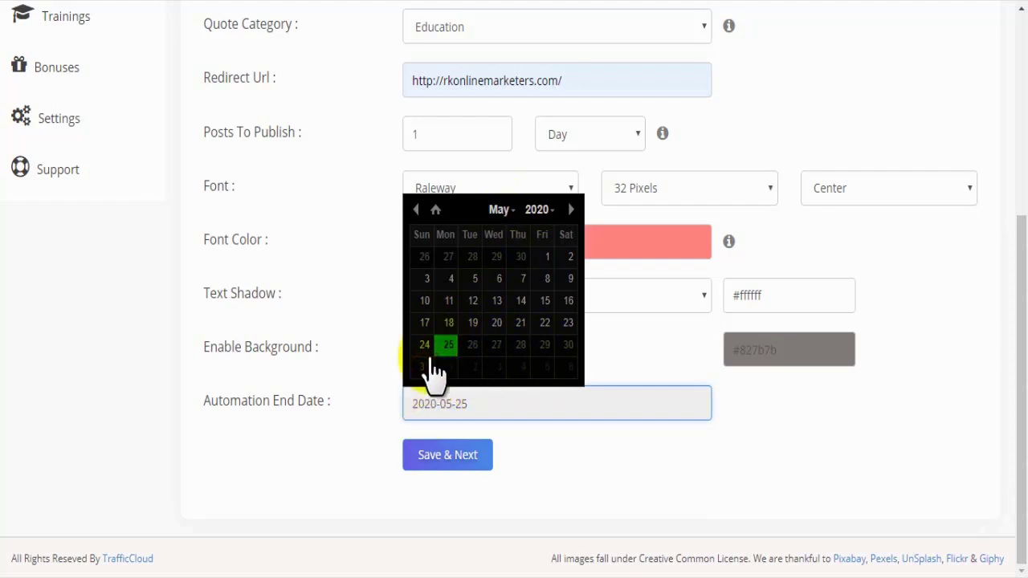
click(761, 572)
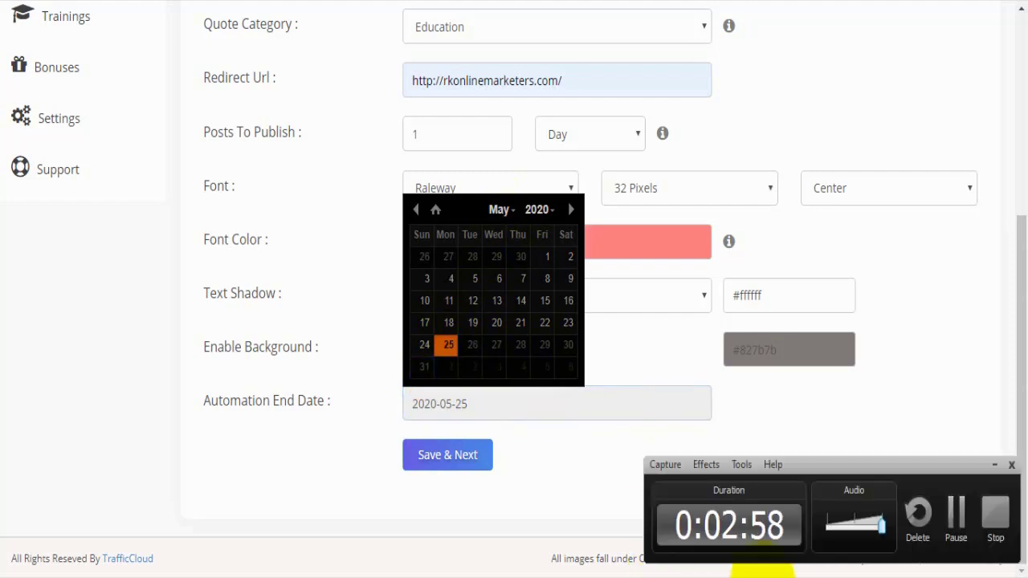
click(954, 512)
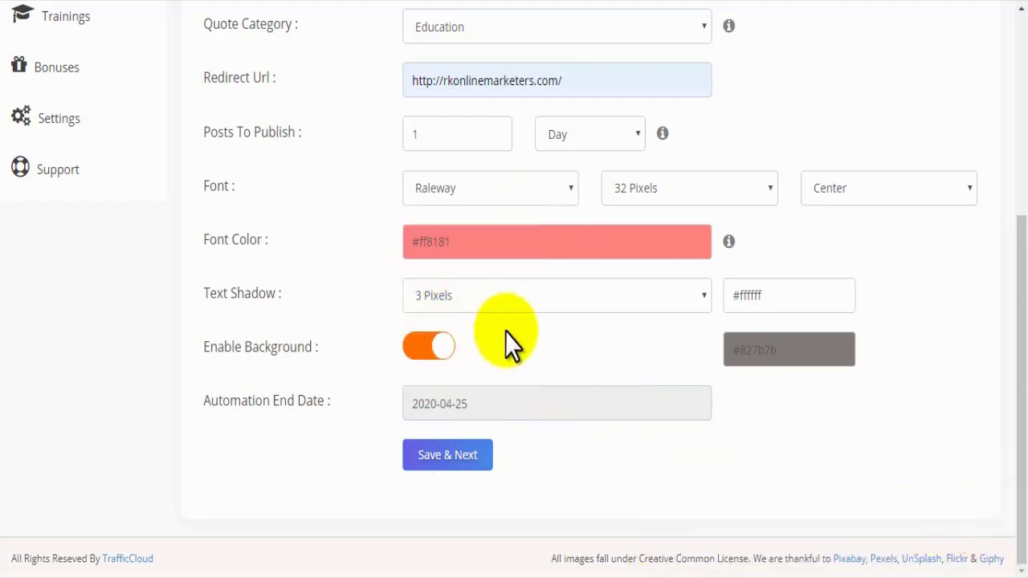
- Change the text background color to the neutral grey #7e7e7e
click(780, 349)
click(794, 417)
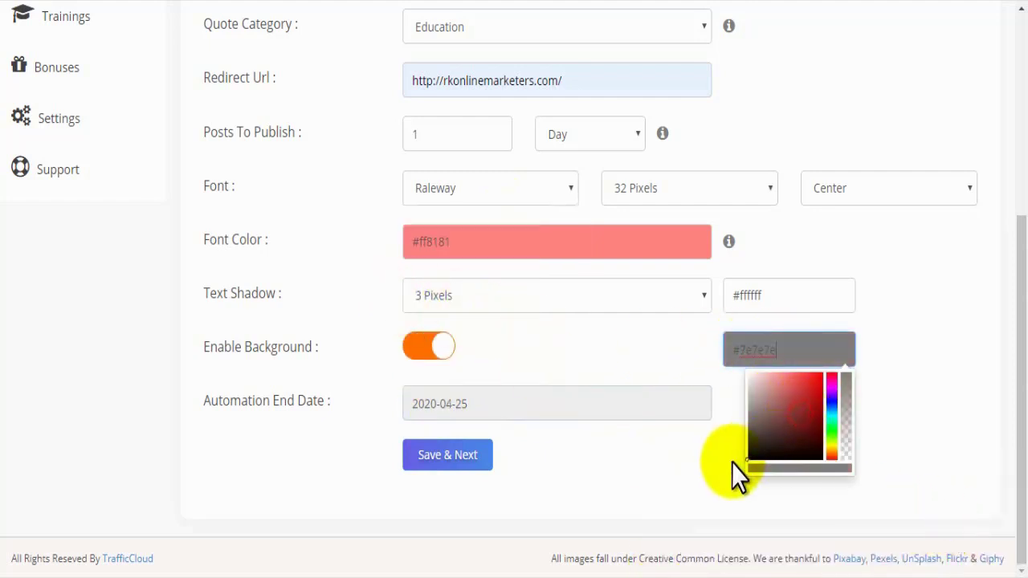
click(674, 461)
- Set the automation end date to 2020-04-30 and save the settings to proceed to the platform choice
click(492, 402)
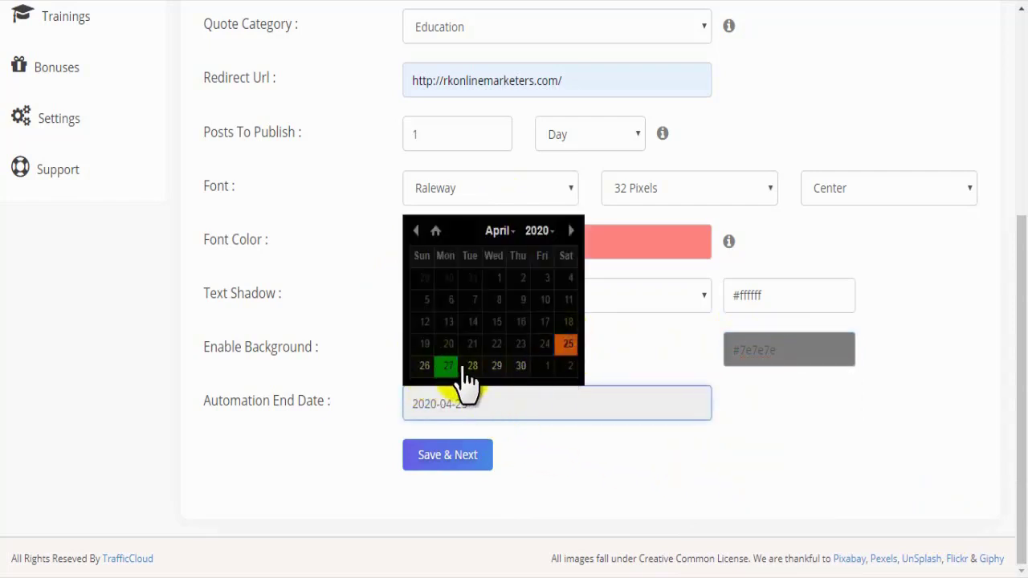
click(520, 366)
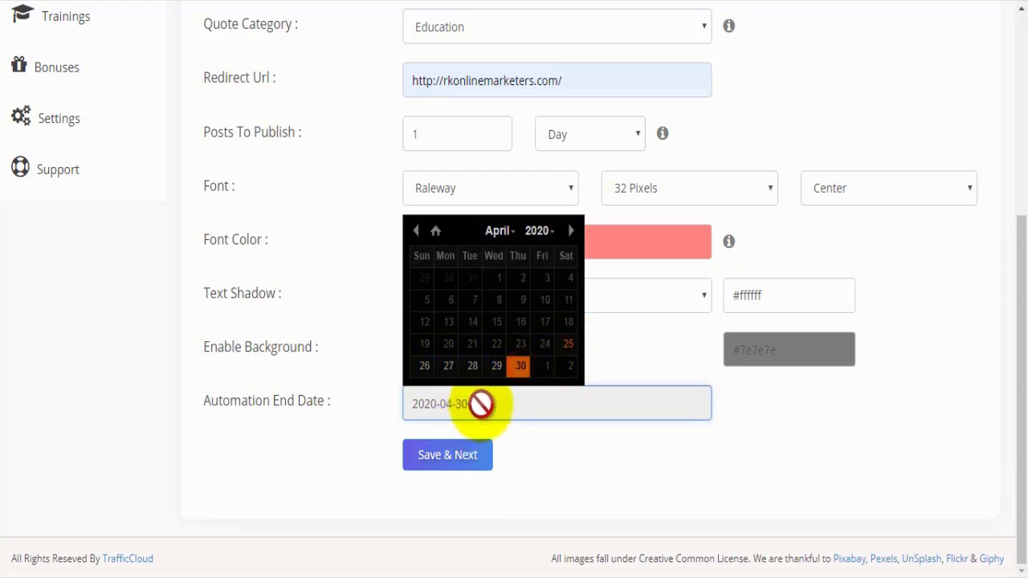
click(452, 474)
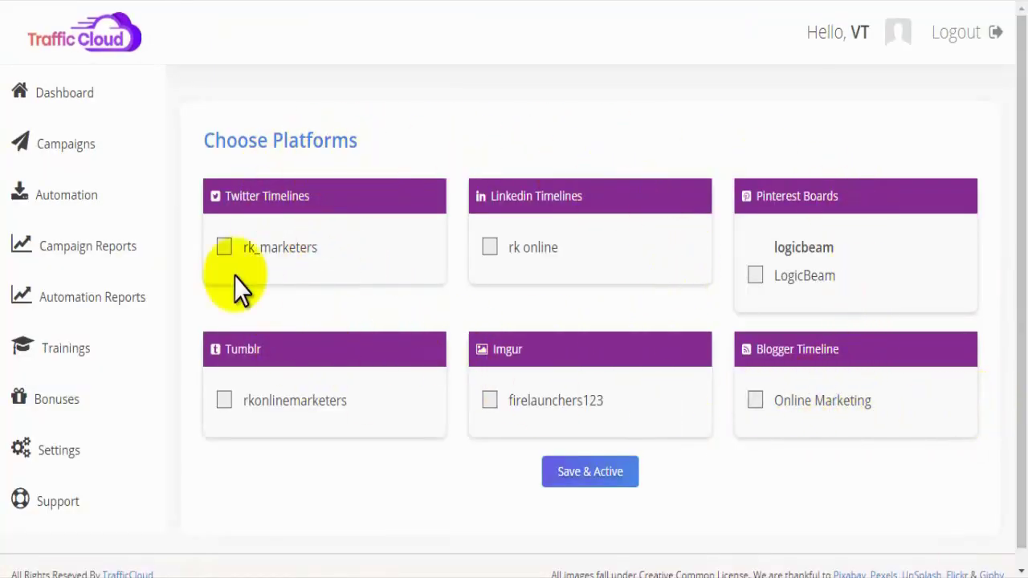
- Select the Twitter, LinkedIn, Pinterest, Tumblr and Imgur accounts, leave Blogger unselected, and save and activate the automation
click(223, 247)
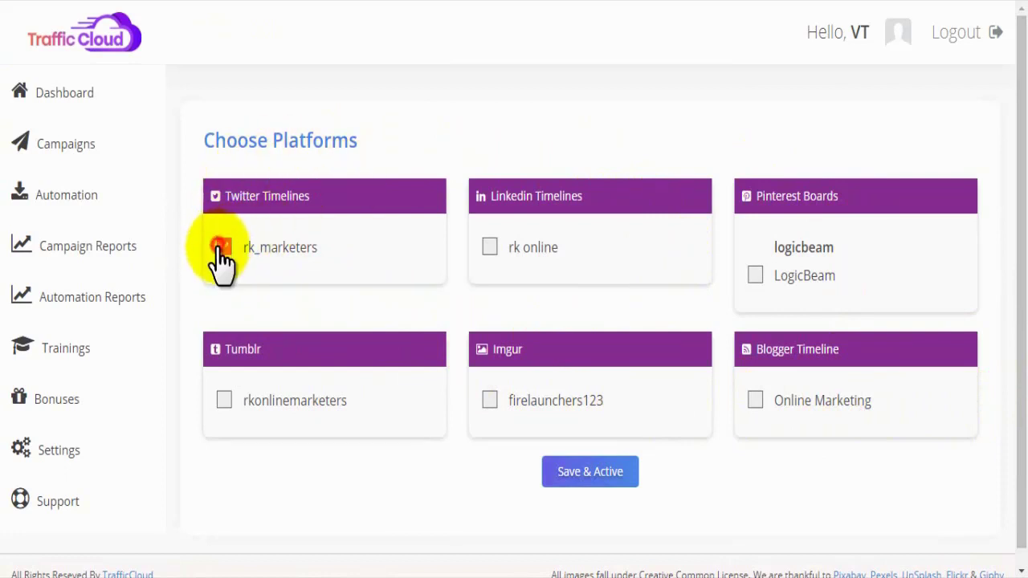
click(490, 248)
click(489, 400)
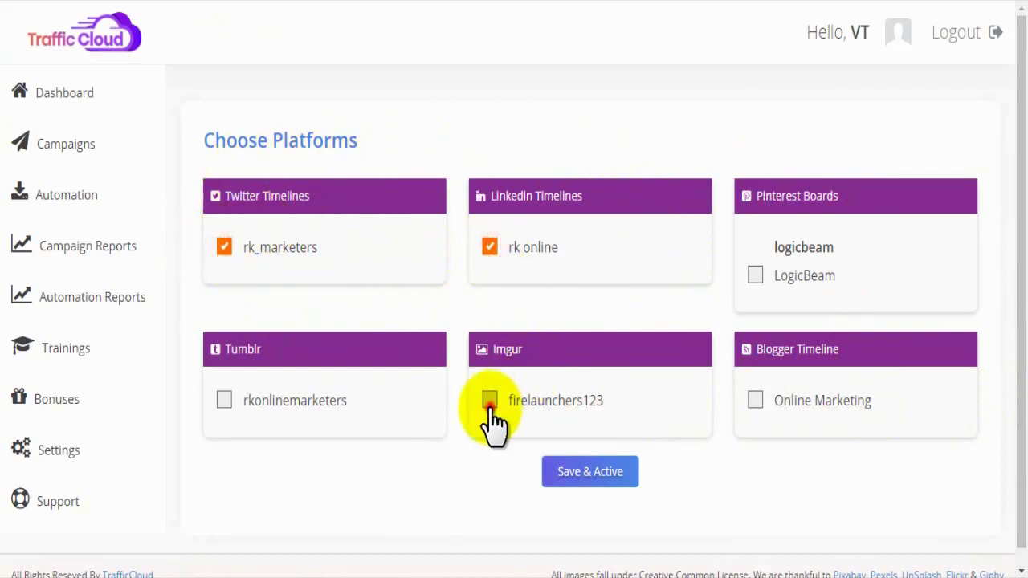
click(753, 276)
click(753, 400)
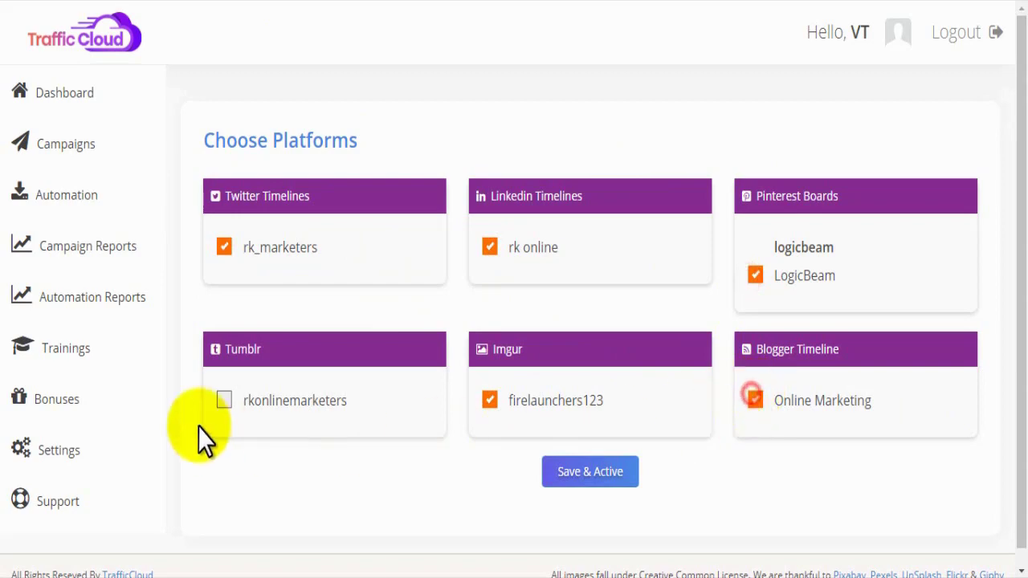
click(223, 400)
click(574, 472)
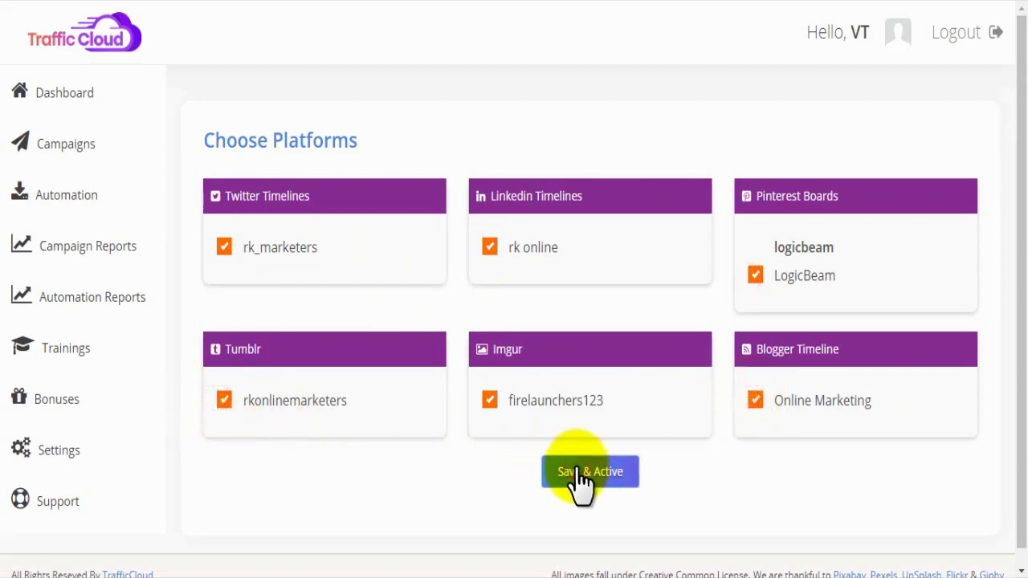
click(755, 400)
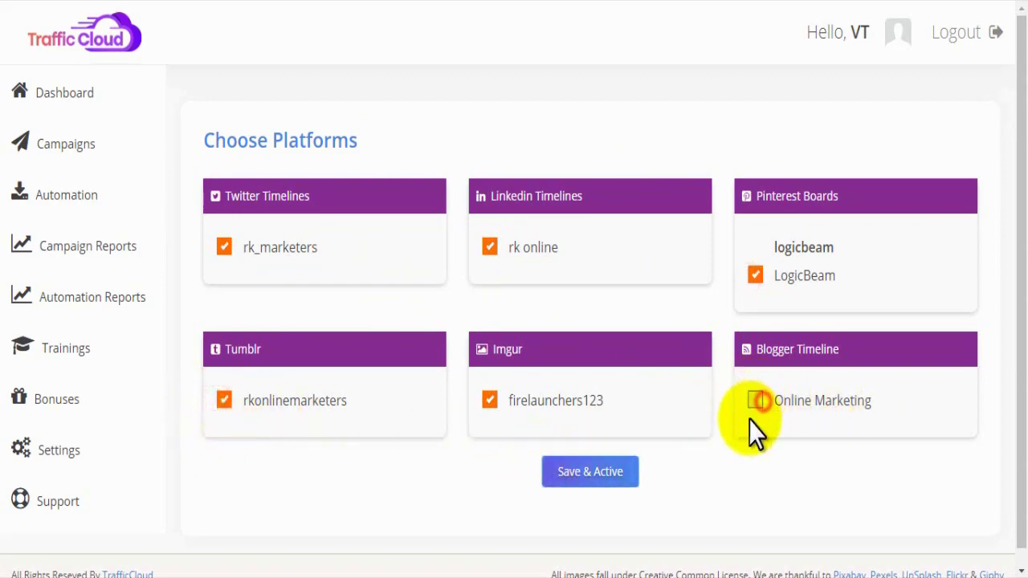
click(599, 475)
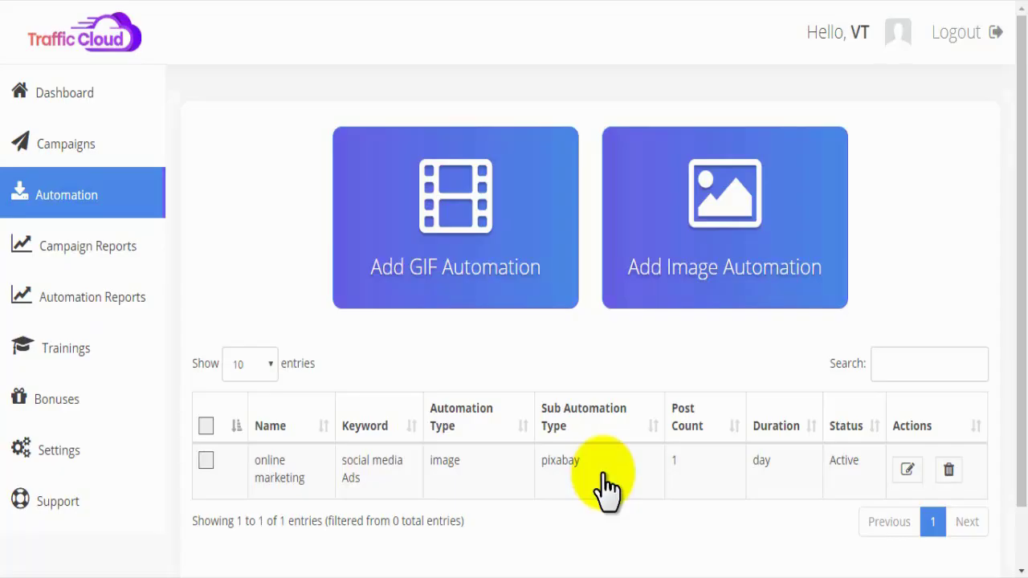
- Review the "online marketing" automation's keyword, type, post count, duration and status in the list, then view its delete prompt and cancel it
scroll(1009, 270, down, 1)
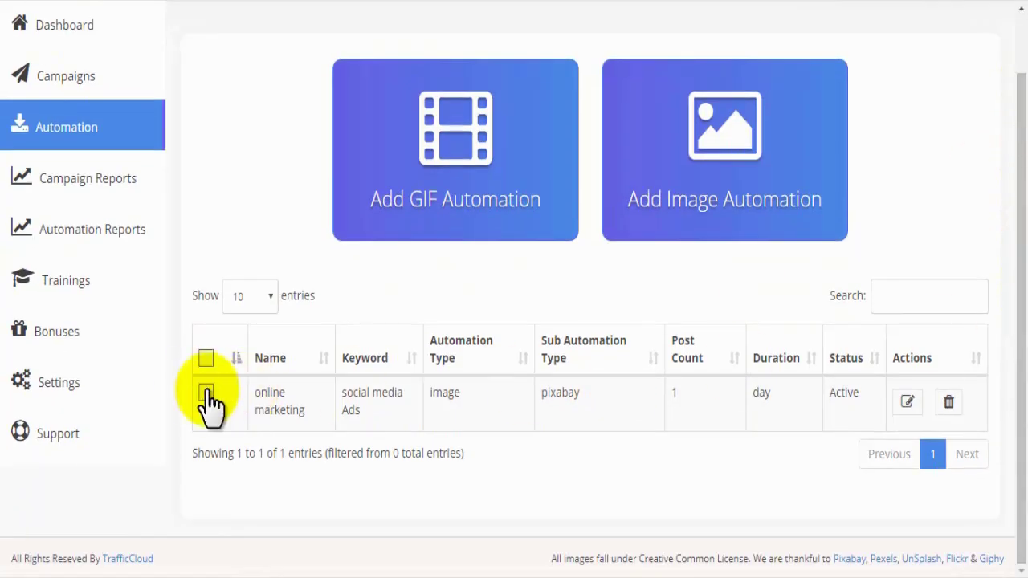
drag(259, 390, 355, 362)
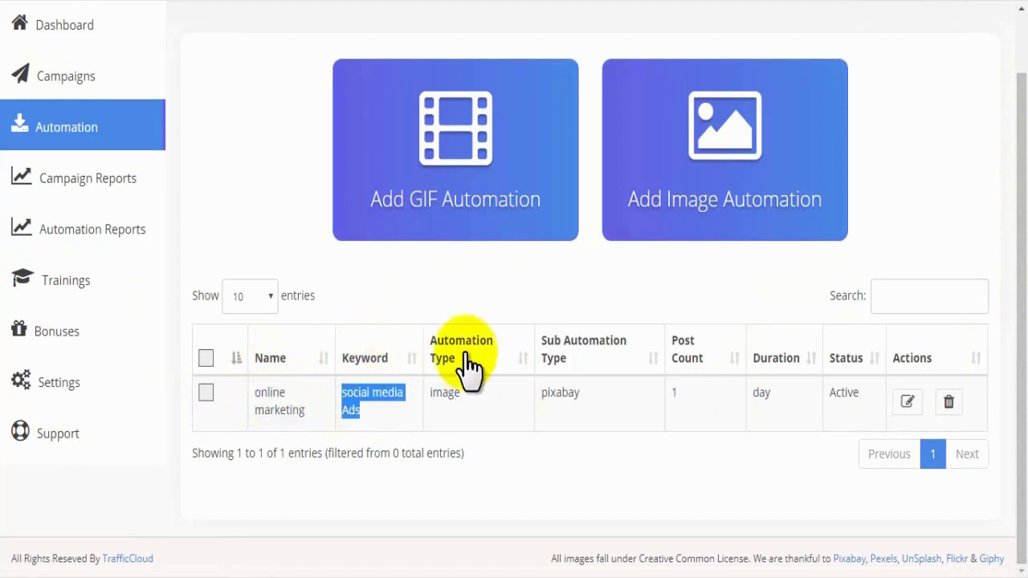
drag(471, 385, 431, 404)
click(521, 392)
drag(605, 391, 545, 394)
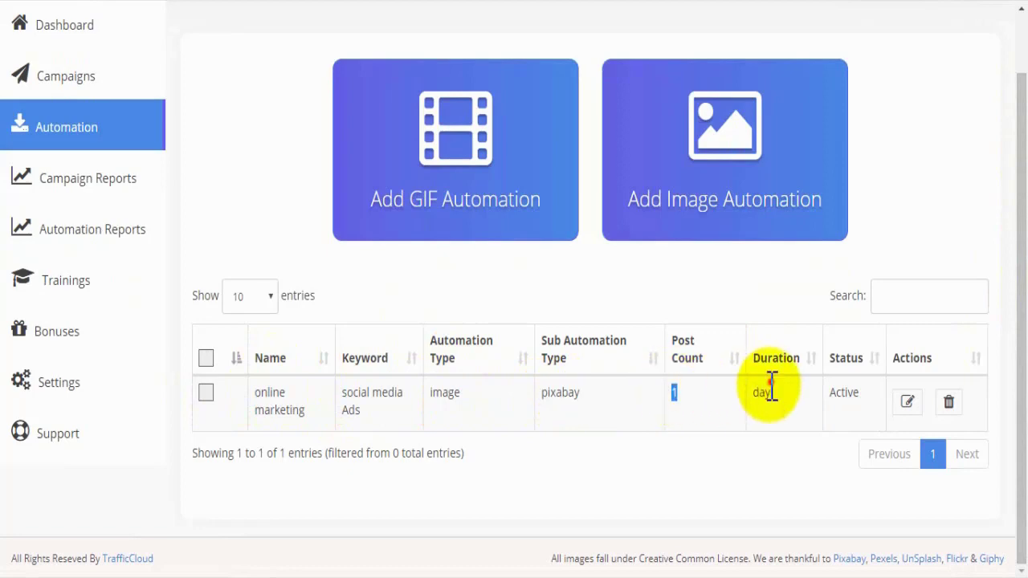
drag(769, 391, 751, 393)
drag(865, 392, 832, 391)
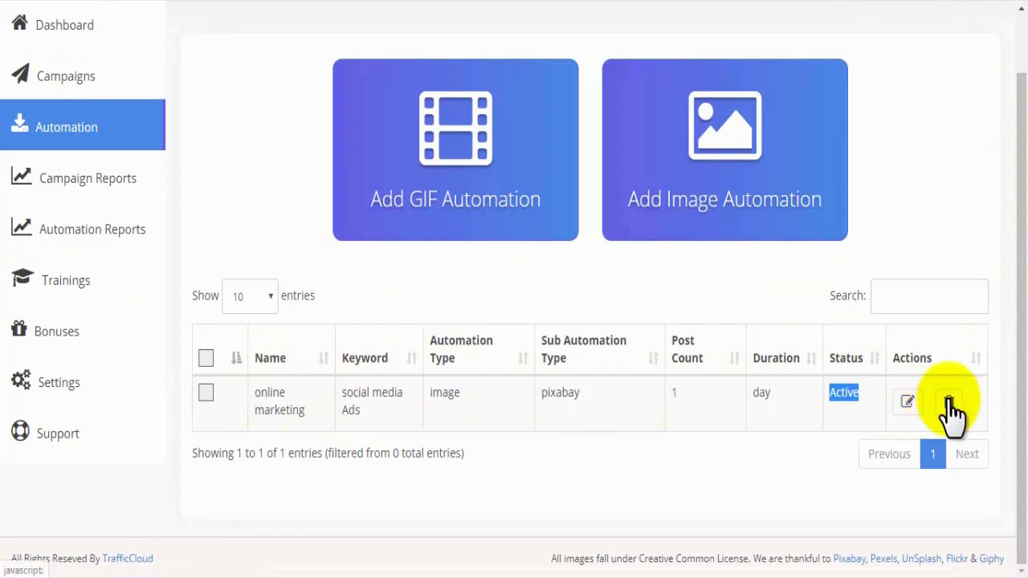
click(948, 404)
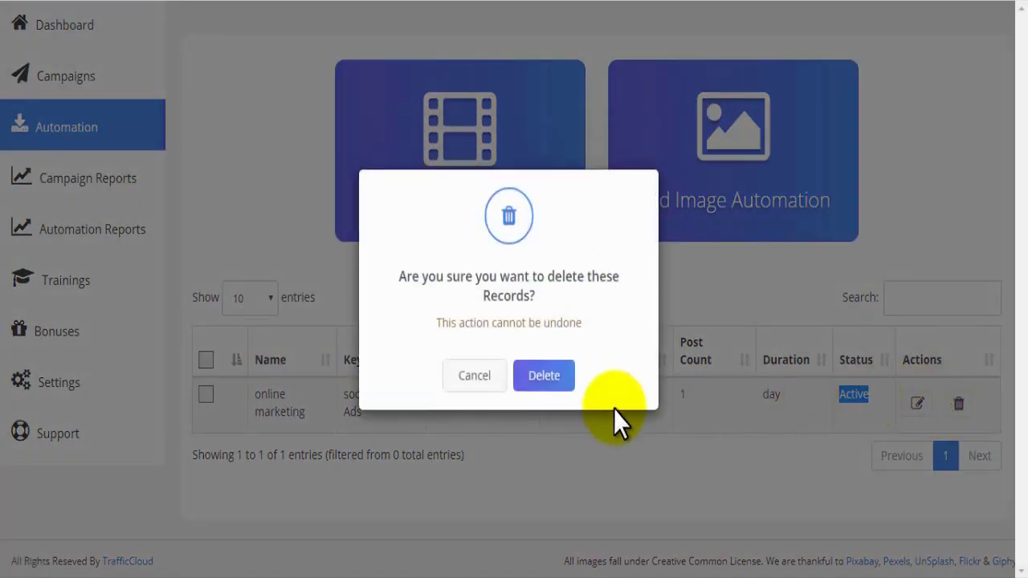
click(476, 376)
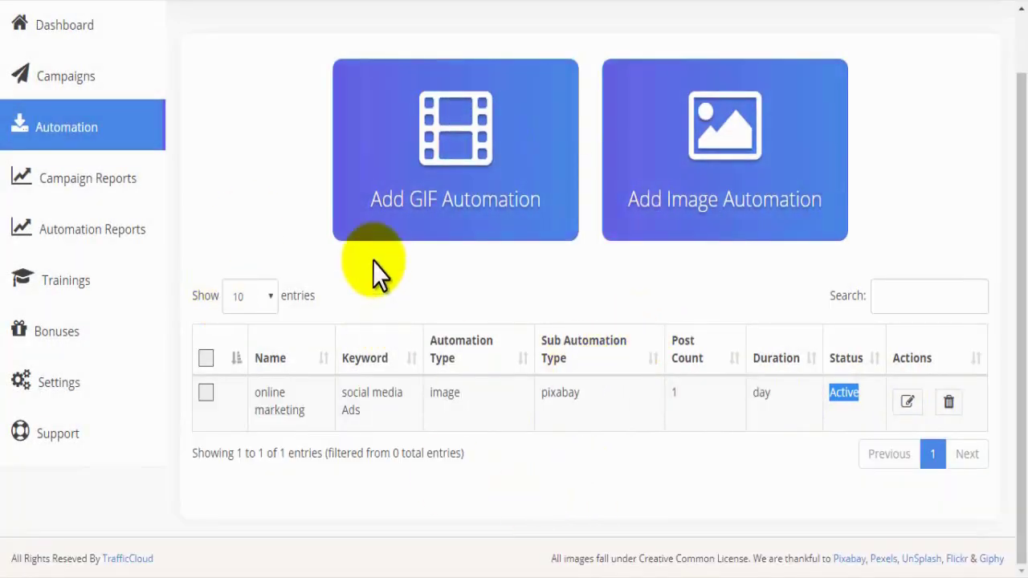
- Return to the dashboard from the automation list
drag(1021, 178, 165, 108)
click(94, 102)
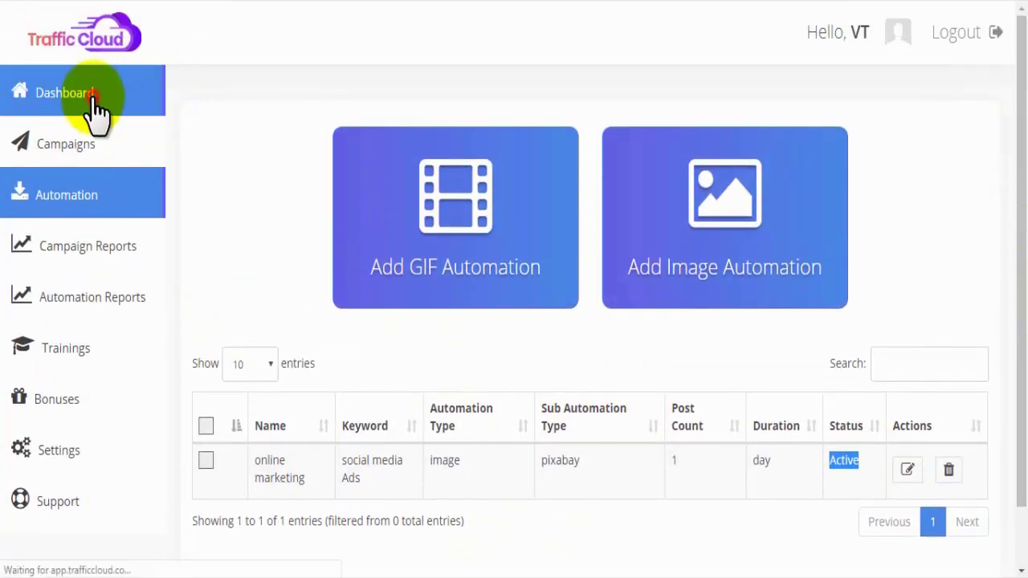